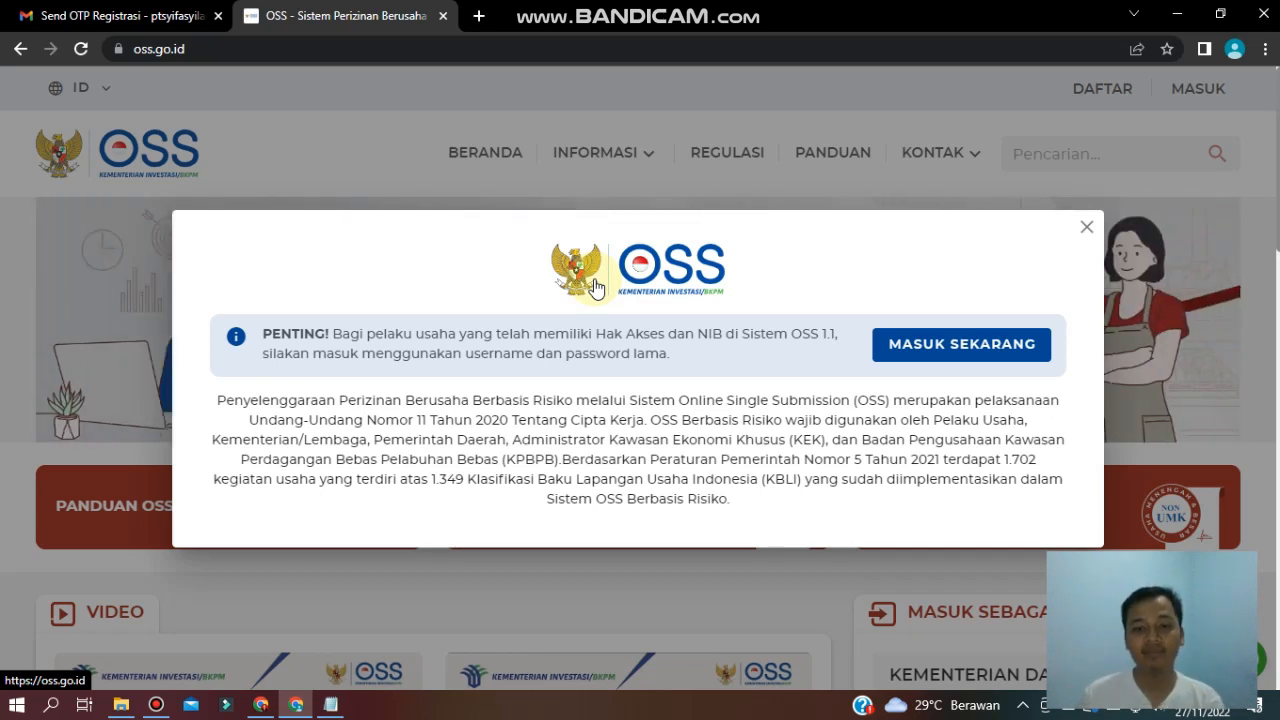
# - Dismiss the announcement, start account registration and select the Non UMK business scale
pyautogui.click(1090, 228)
pyautogui.click(1084, 96)
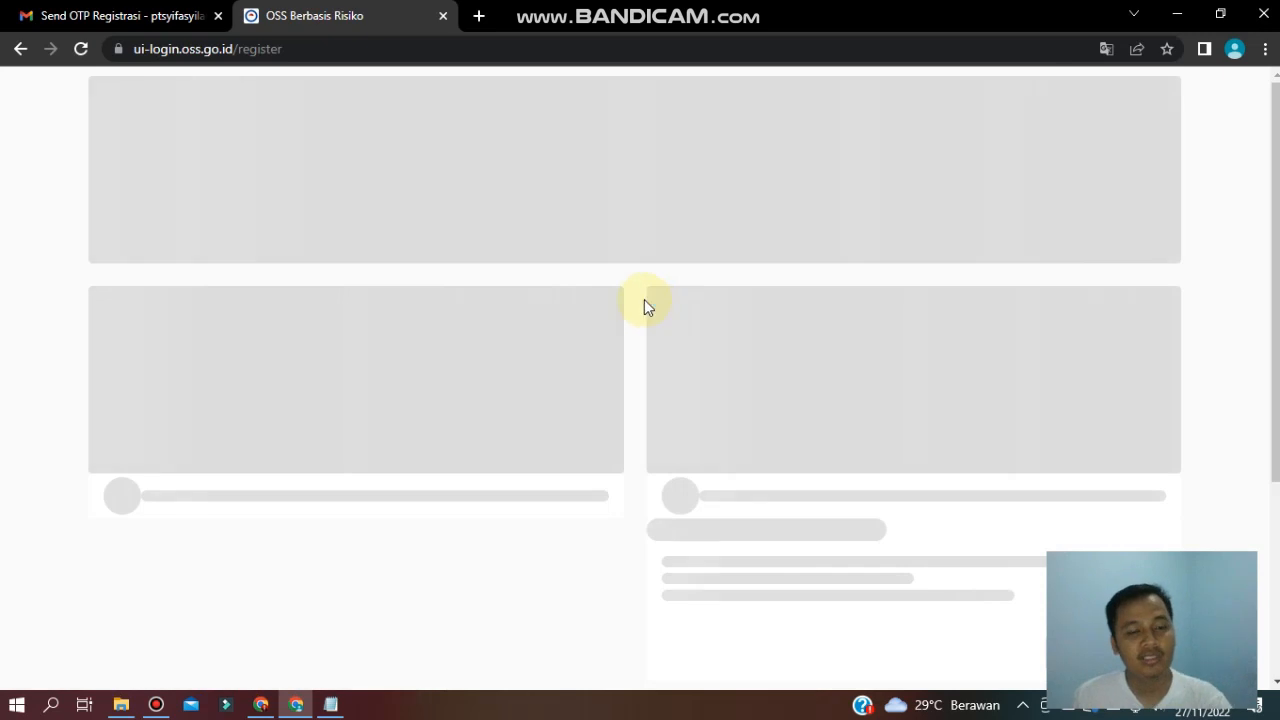
pyautogui.scroll(-2, 517, 410)
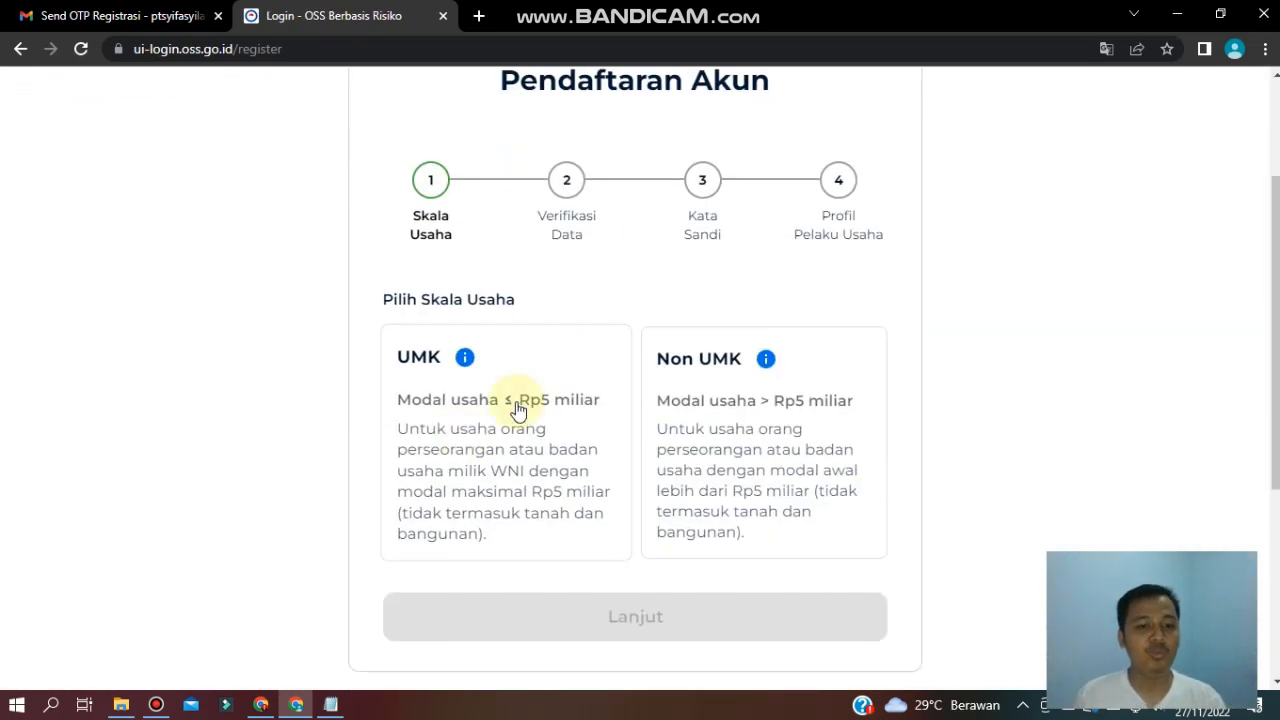
pyautogui.click(435, 423)
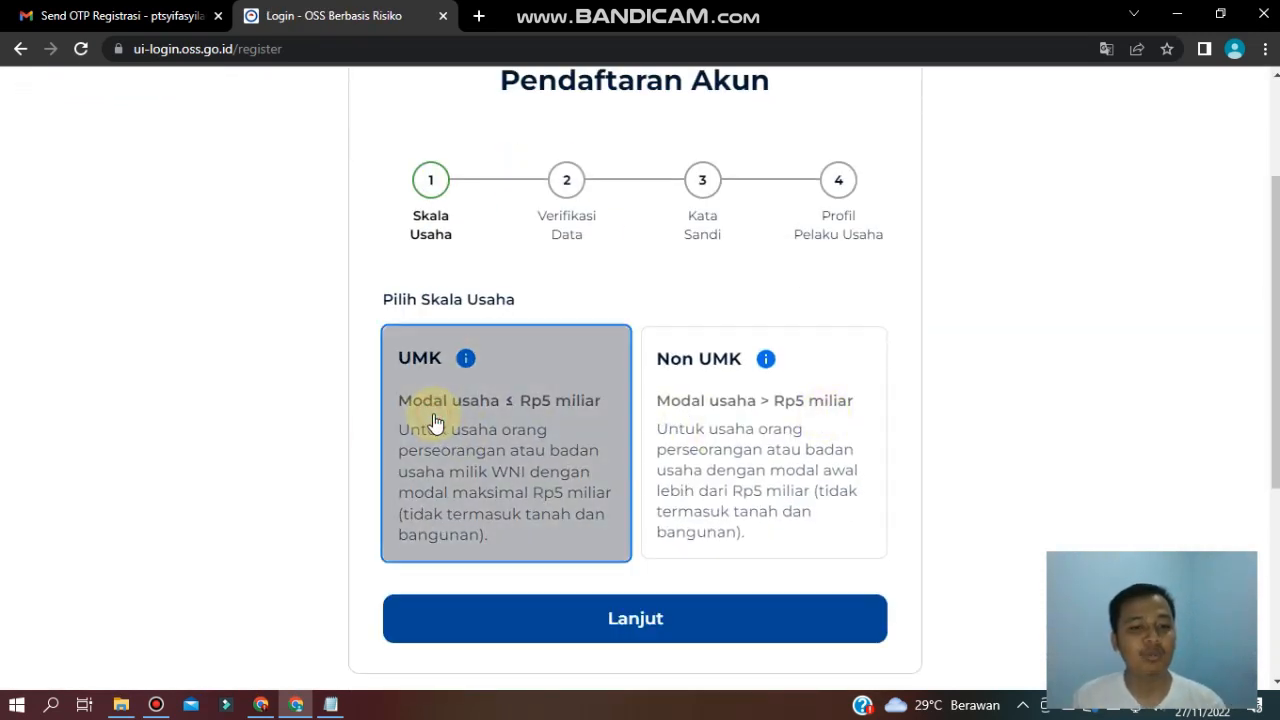
pyautogui.click(738, 400)
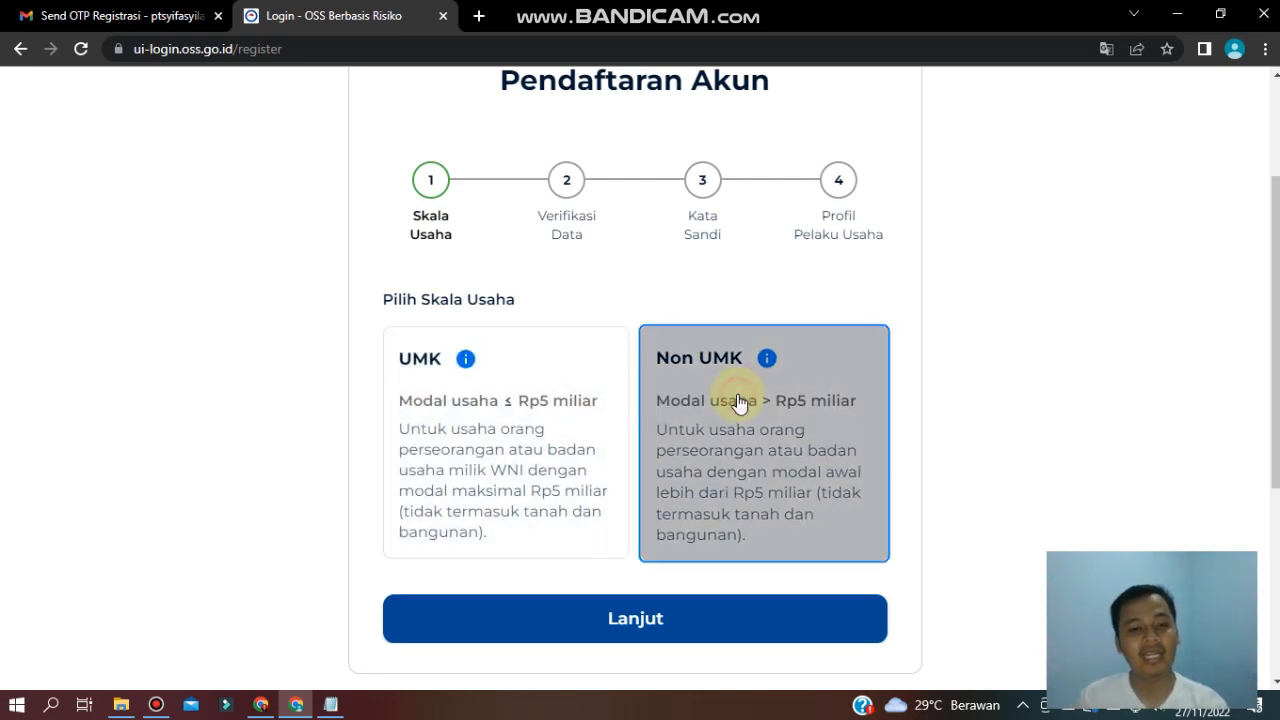
pyautogui.click(528, 410)
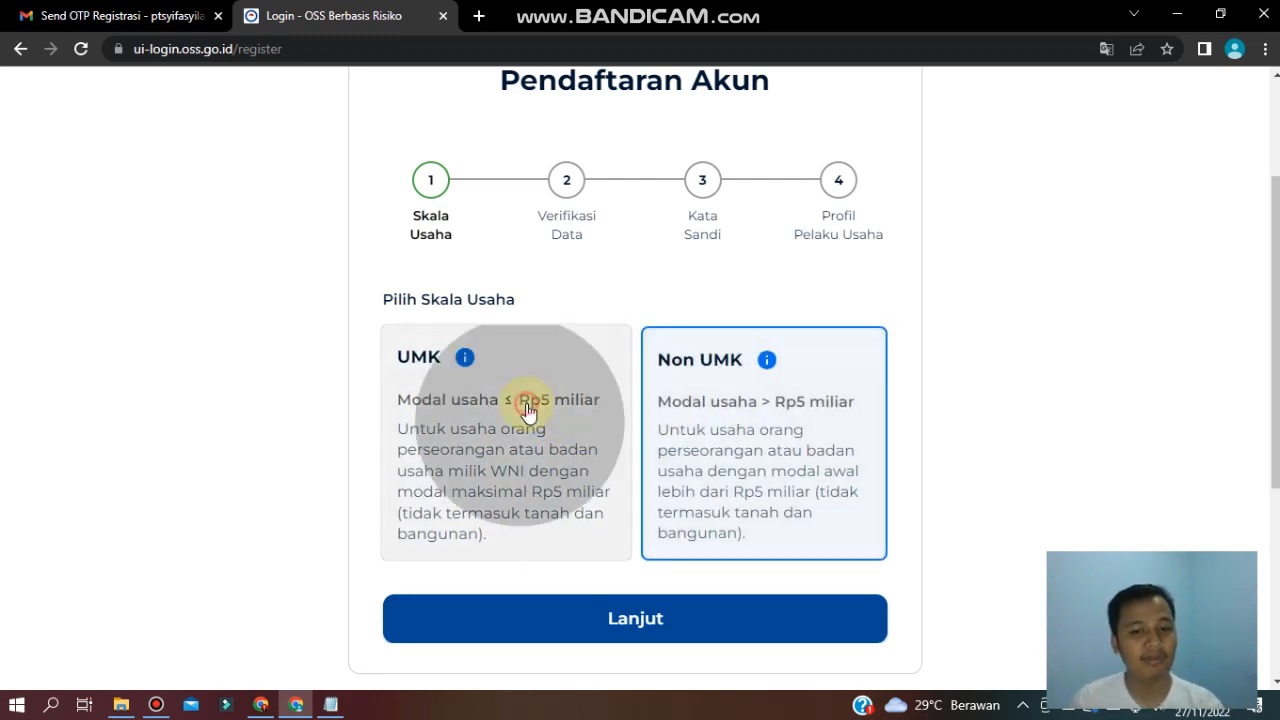
pyautogui.click(818, 402)
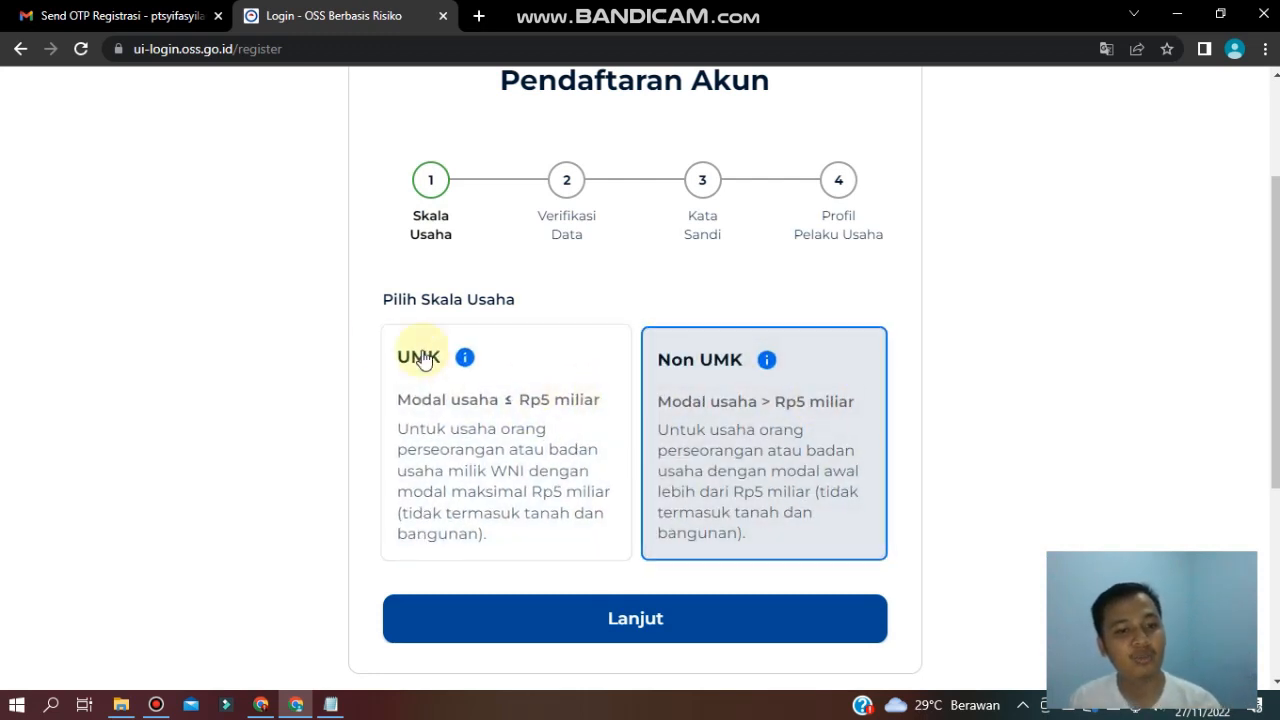
# - Set the business actor type to Badan Usaha and the entity to Perseroan Terbatas (PT)
pyautogui.click(675, 617)
pyautogui.scroll(-3, 637, 457)
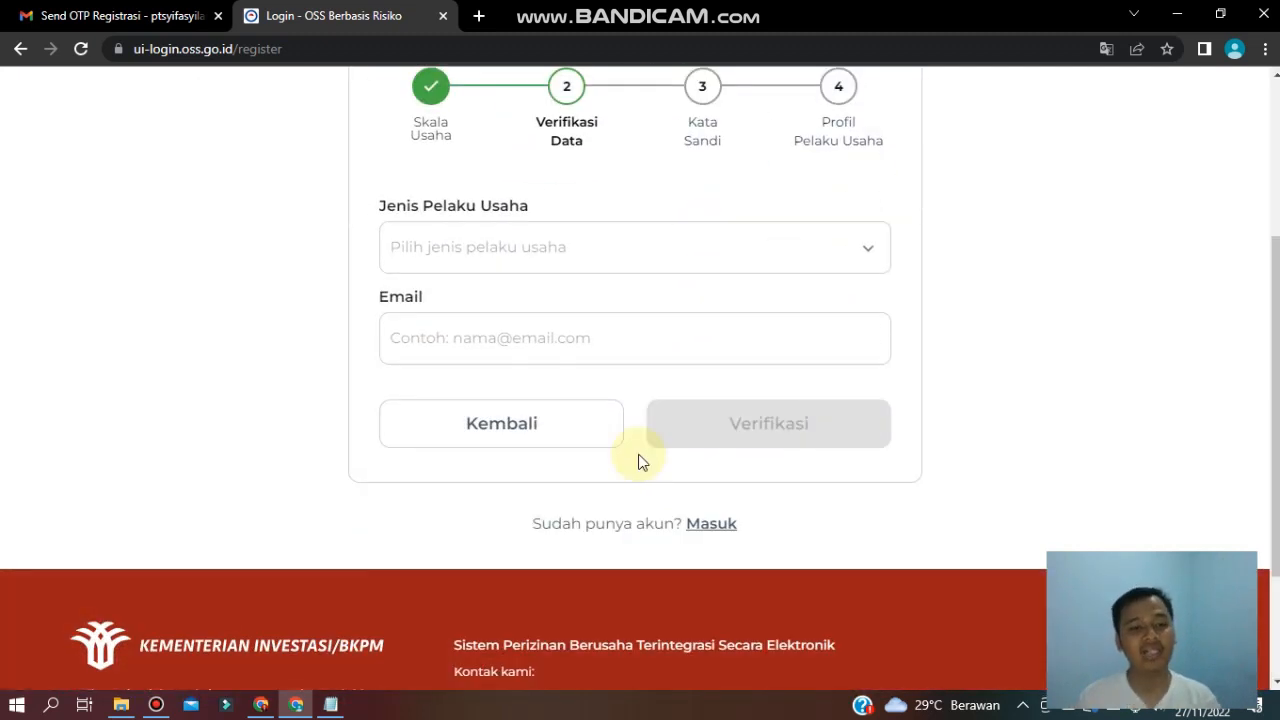
pyautogui.click(646, 241)
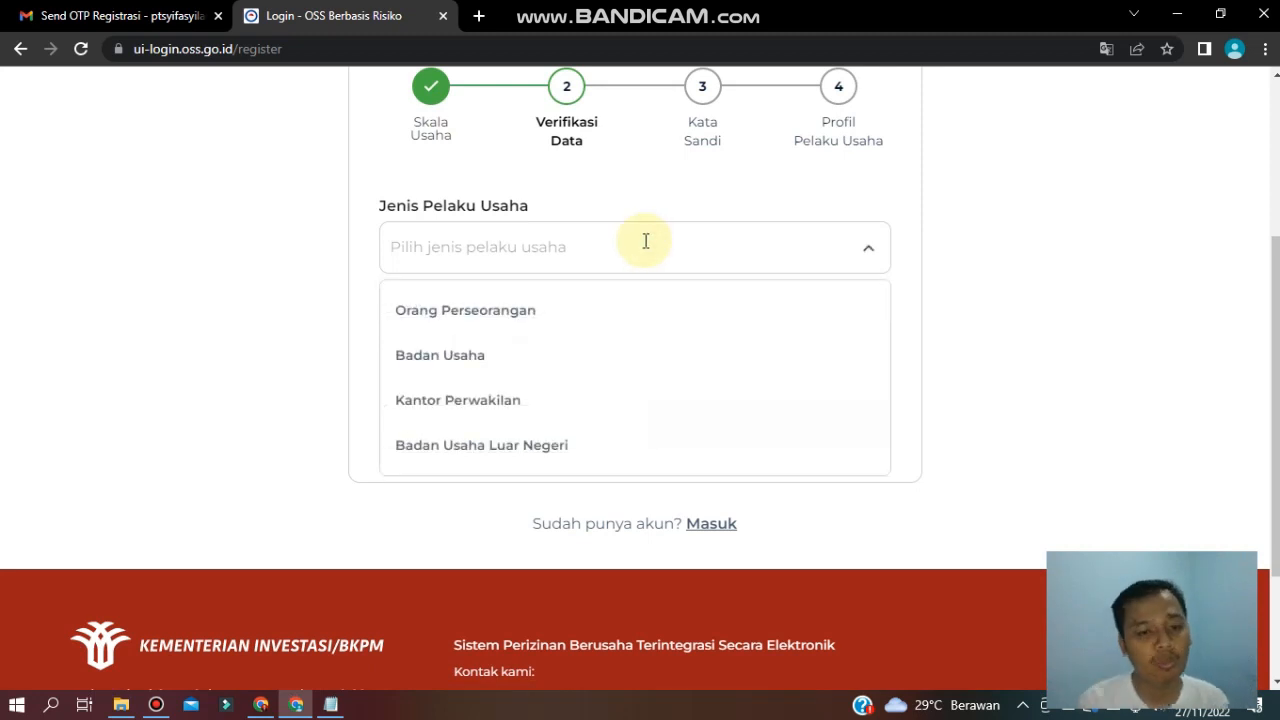
pyautogui.click(504, 355)
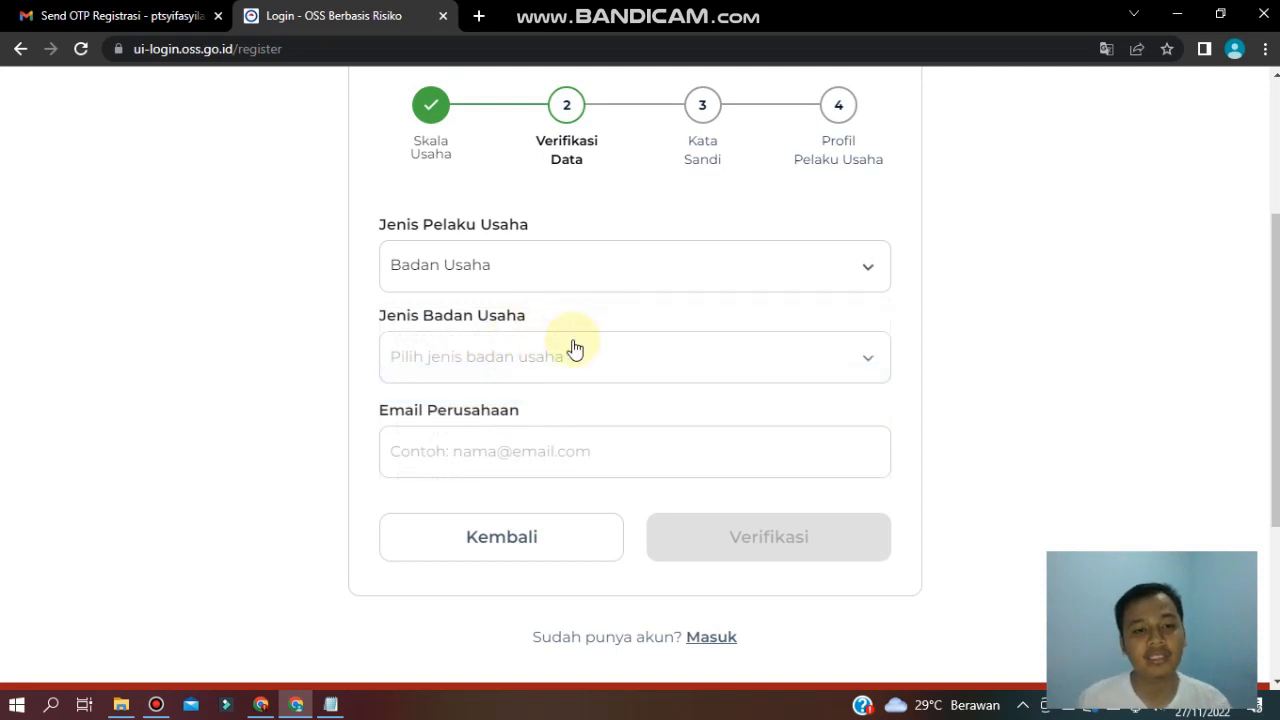
pyautogui.click(564, 353)
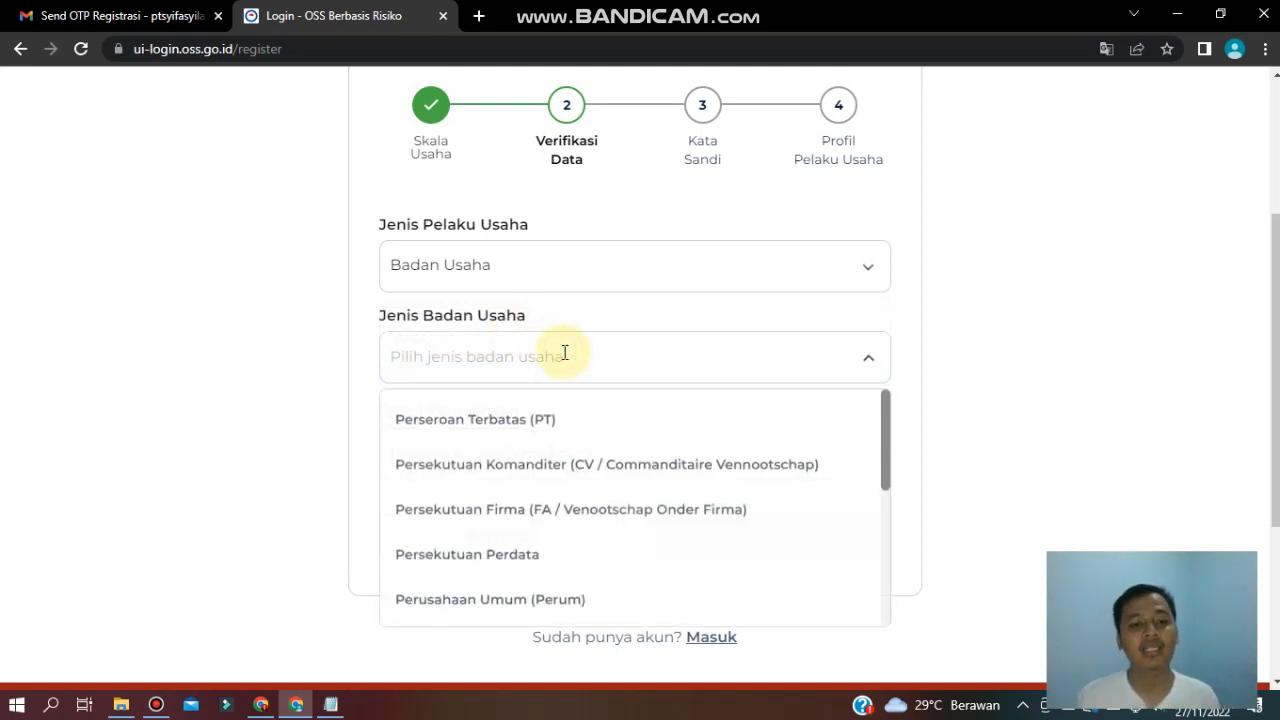
pyautogui.click(555, 425)
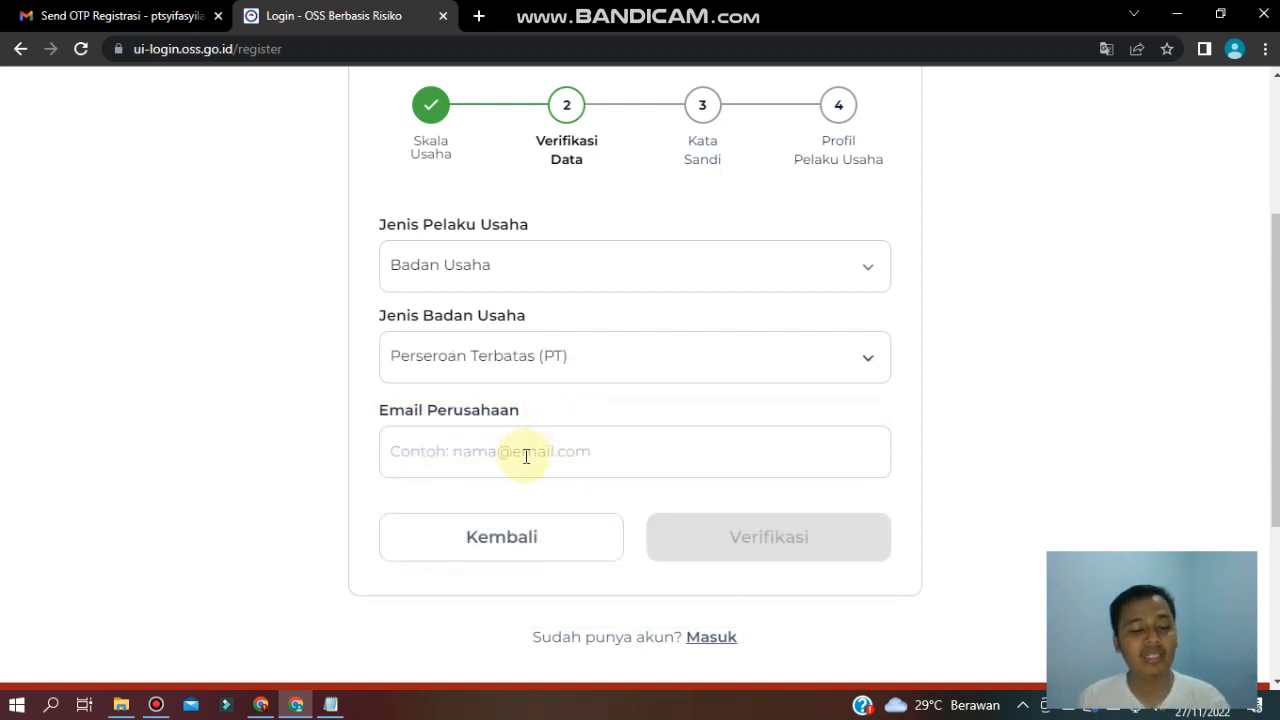
# - Copy the Google account's email address from Gmail and paste it into the company email field
pyautogui.click(525, 451)
pyautogui.click(80, 14)
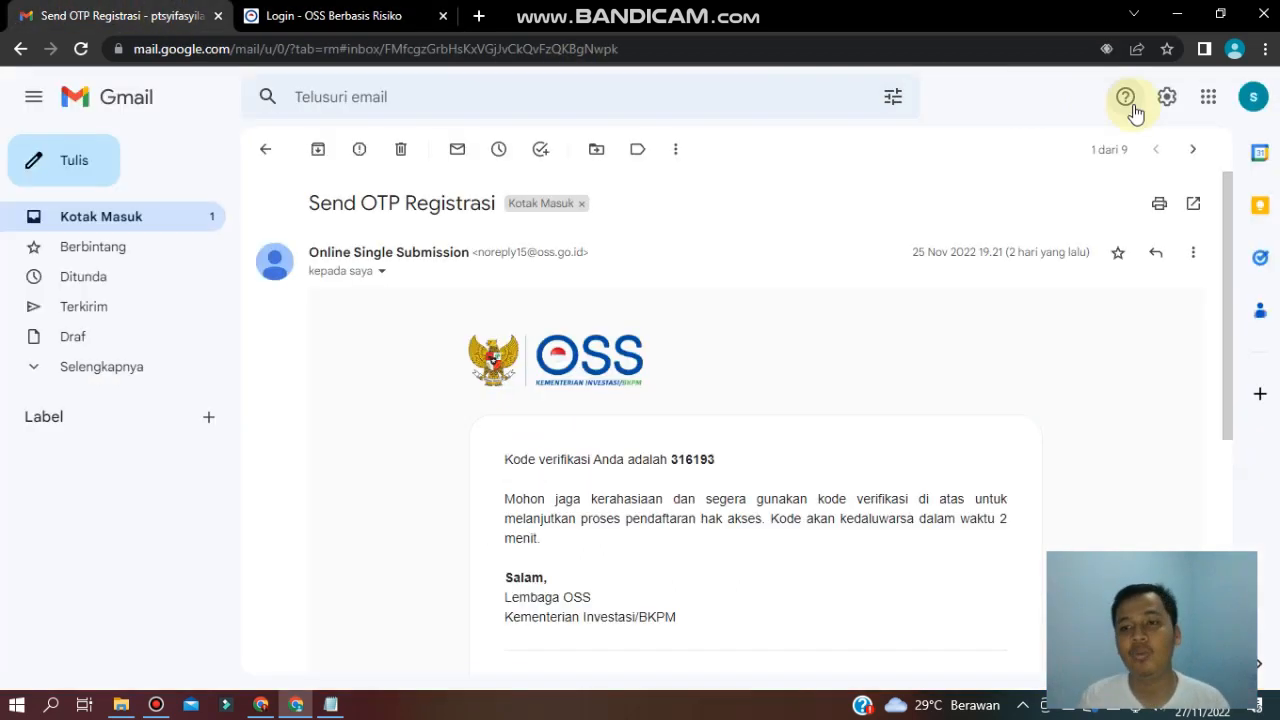
pyautogui.click(1252, 98)
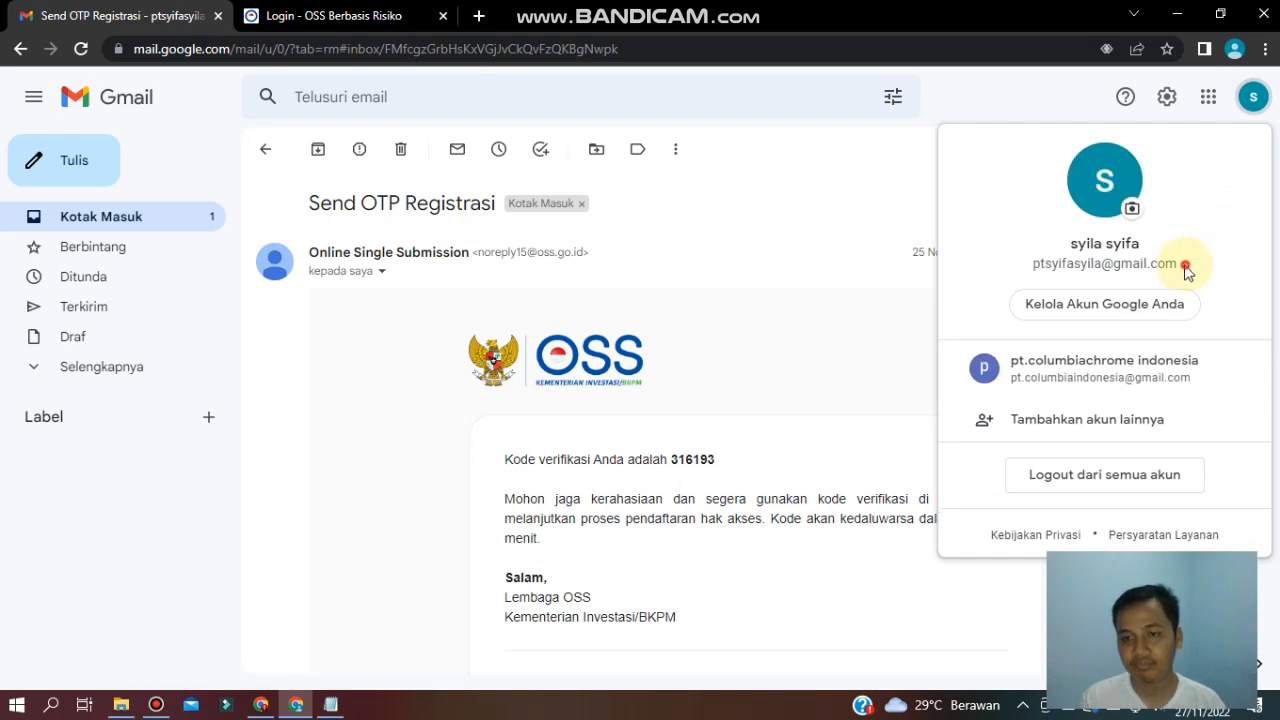
pyautogui.moveTo(1186, 263); pyautogui.dragTo(1030, 265)
pyautogui.rightClick(1030, 265)
pyautogui.click(1049, 277)
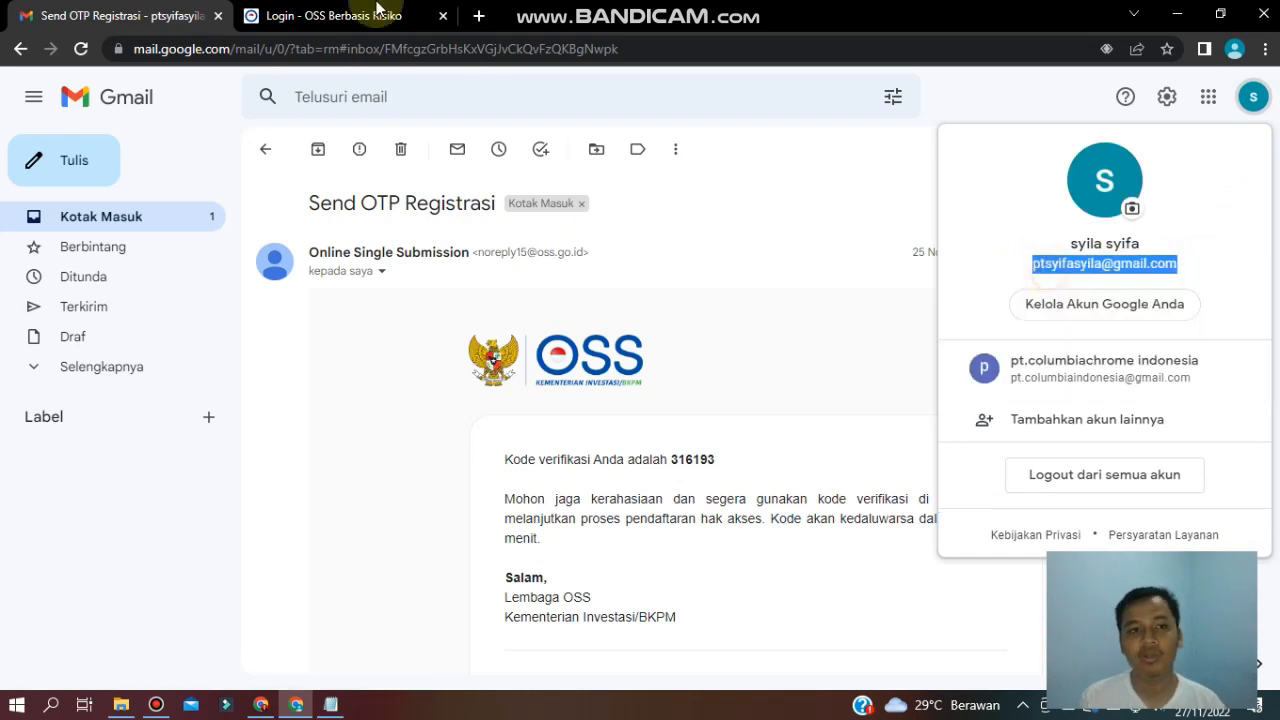
pyautogui.click(371, 14)
pyautogui.click(560, 445)
pyautogui.hotkey('ctrl', 'v')
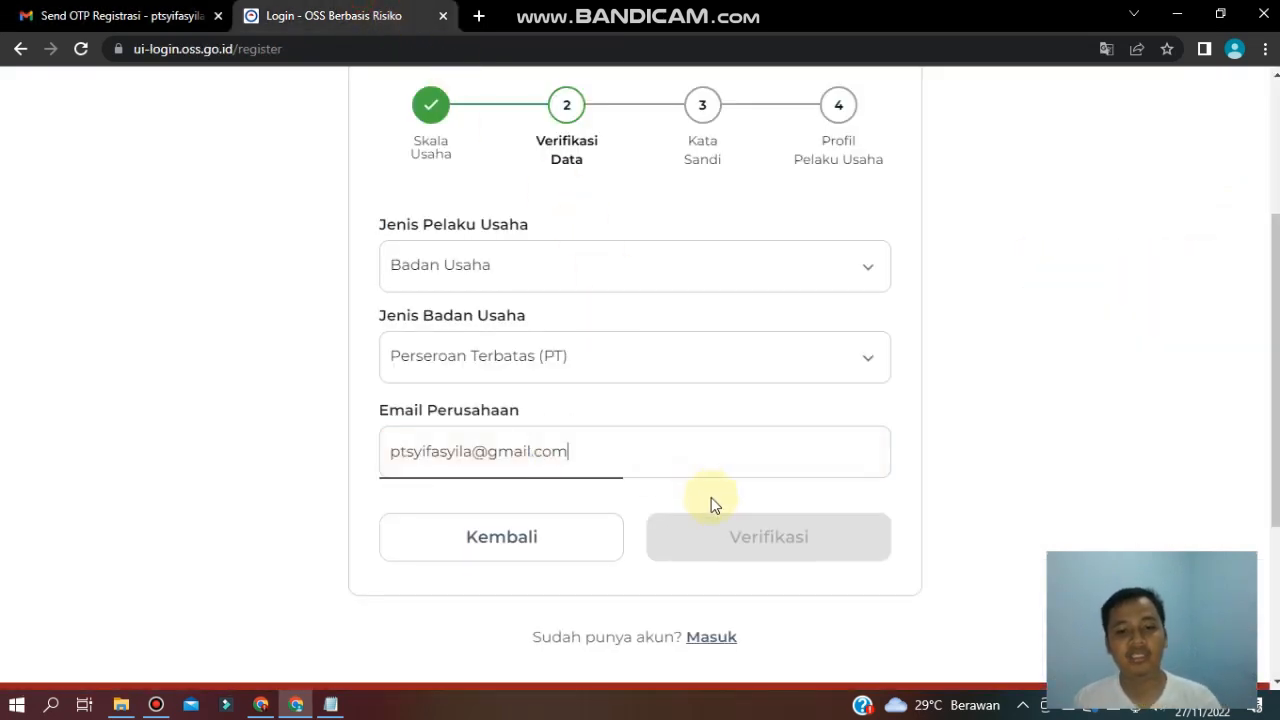
# - Request a verification code and refresh the Gmail inbox to receive the OSS code email
pyautogui.click(744, 537)
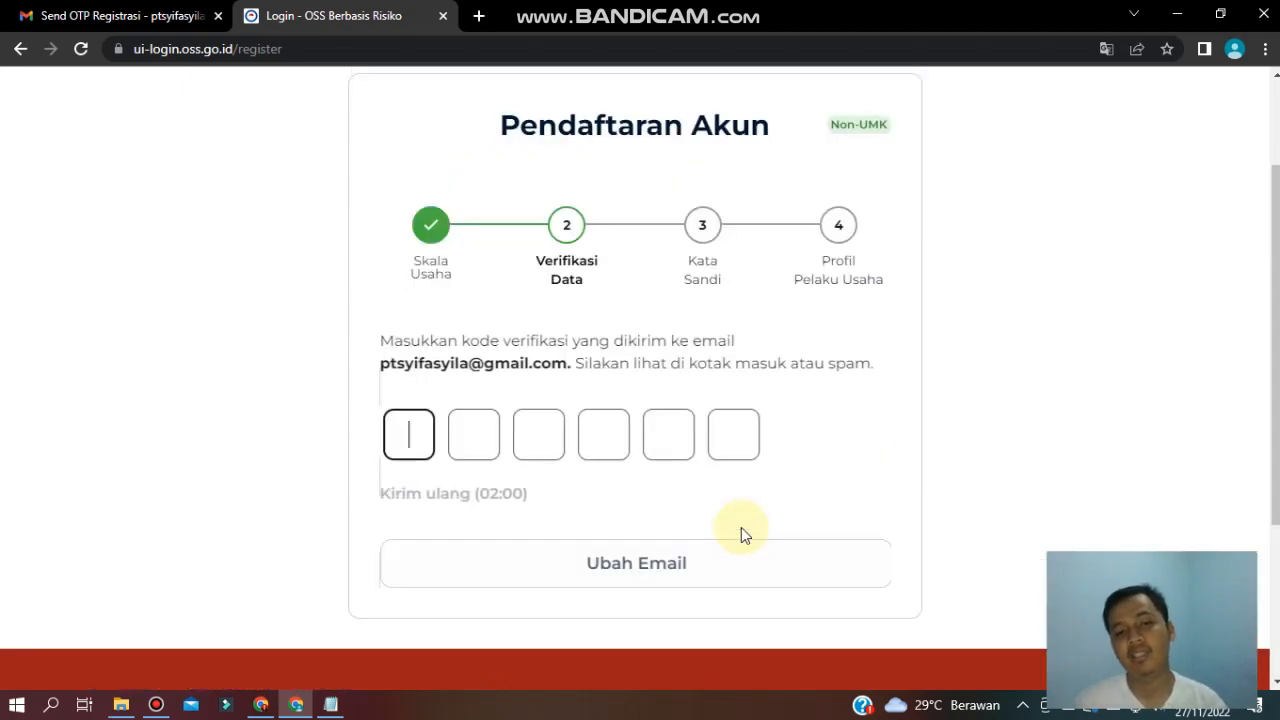
pyautogui.click(87, 8)
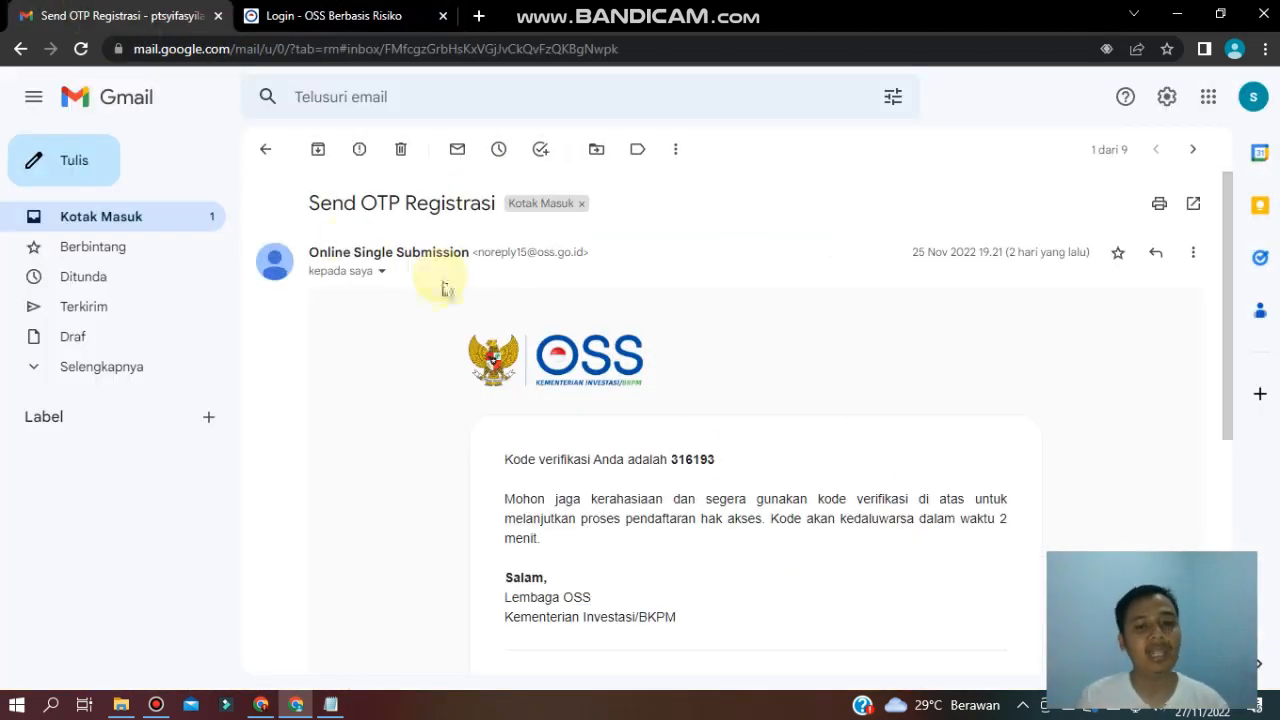
pyautogui.click(258, 152)
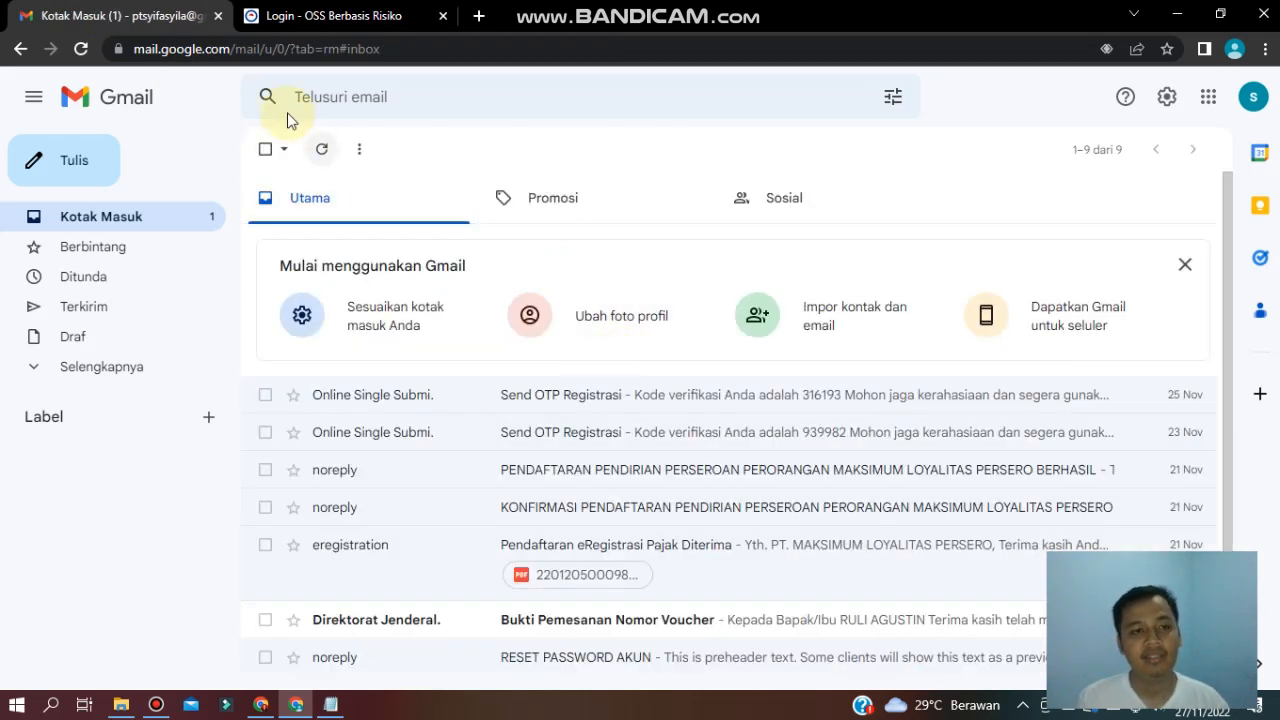
pyautogui.click(321, 149)
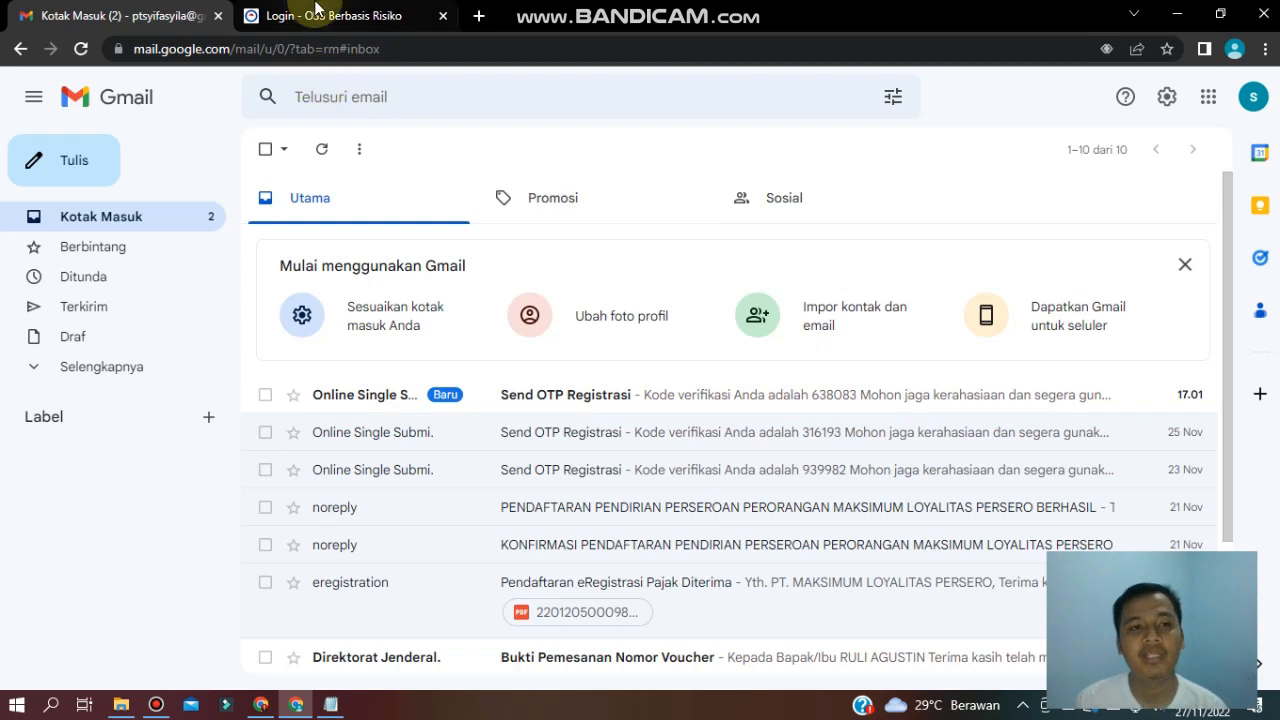
pyautogui.click(330, 15)
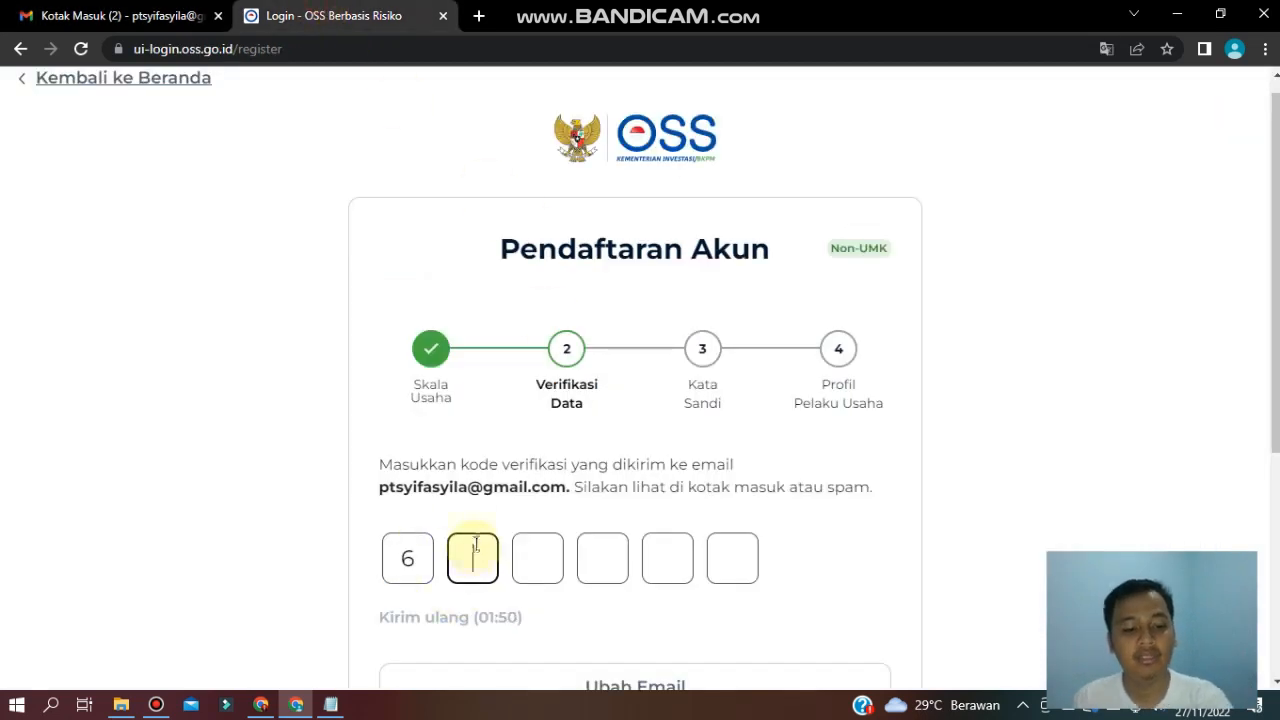
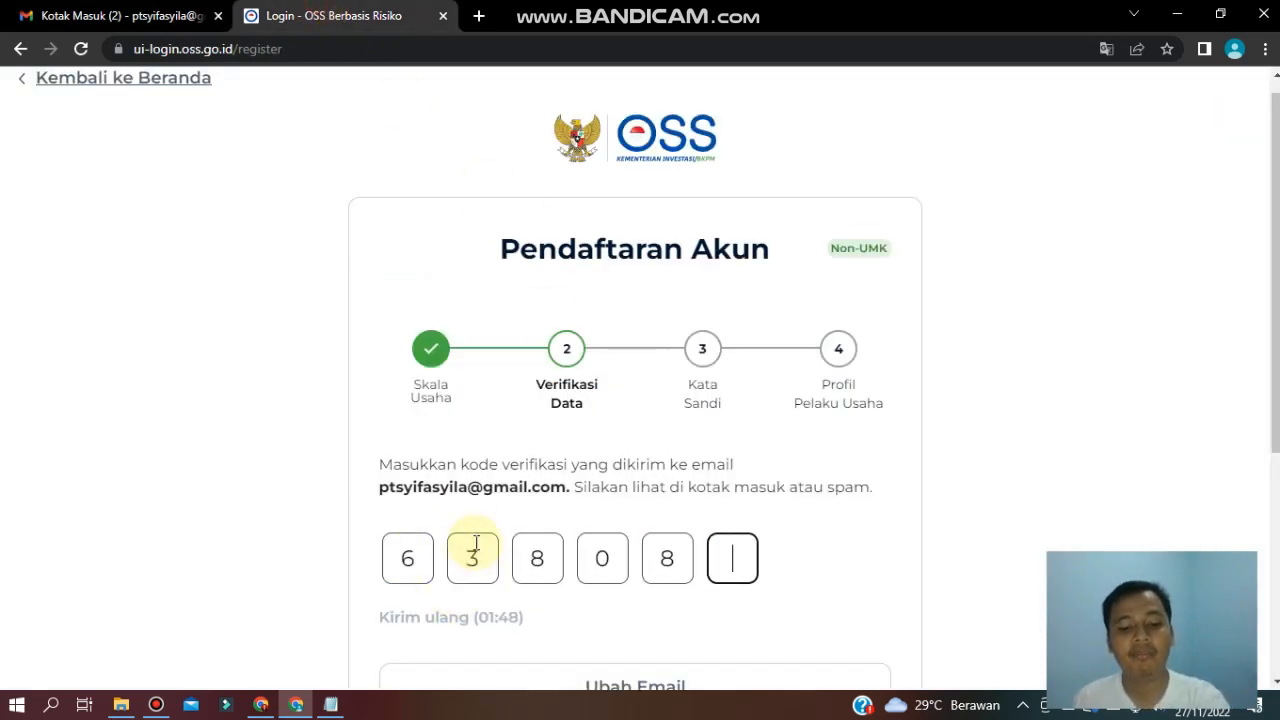
# - Enter the six-digit emailed verification code into the Verifikasi Data code boxes
pyautogui.scroll(-2, 638, 456)
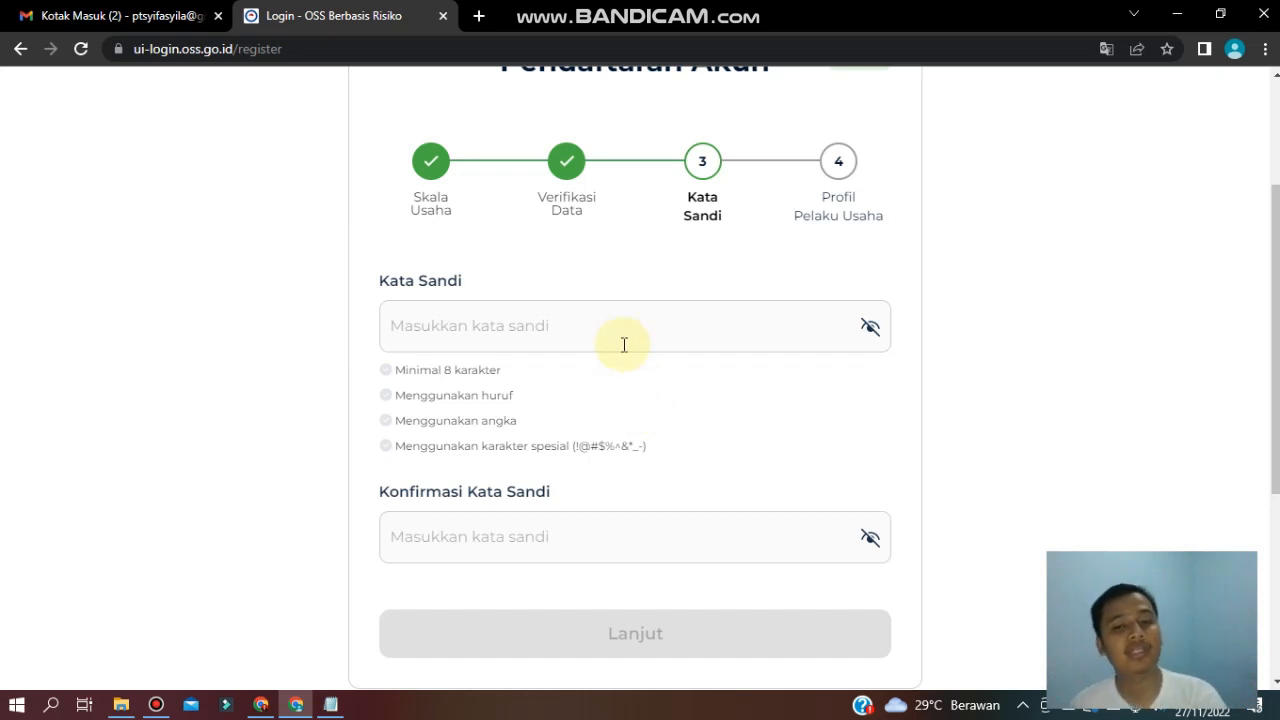
# - Enter and confirm an account password meeting all four requirements, then continue
pyautogui.click(392, 370)
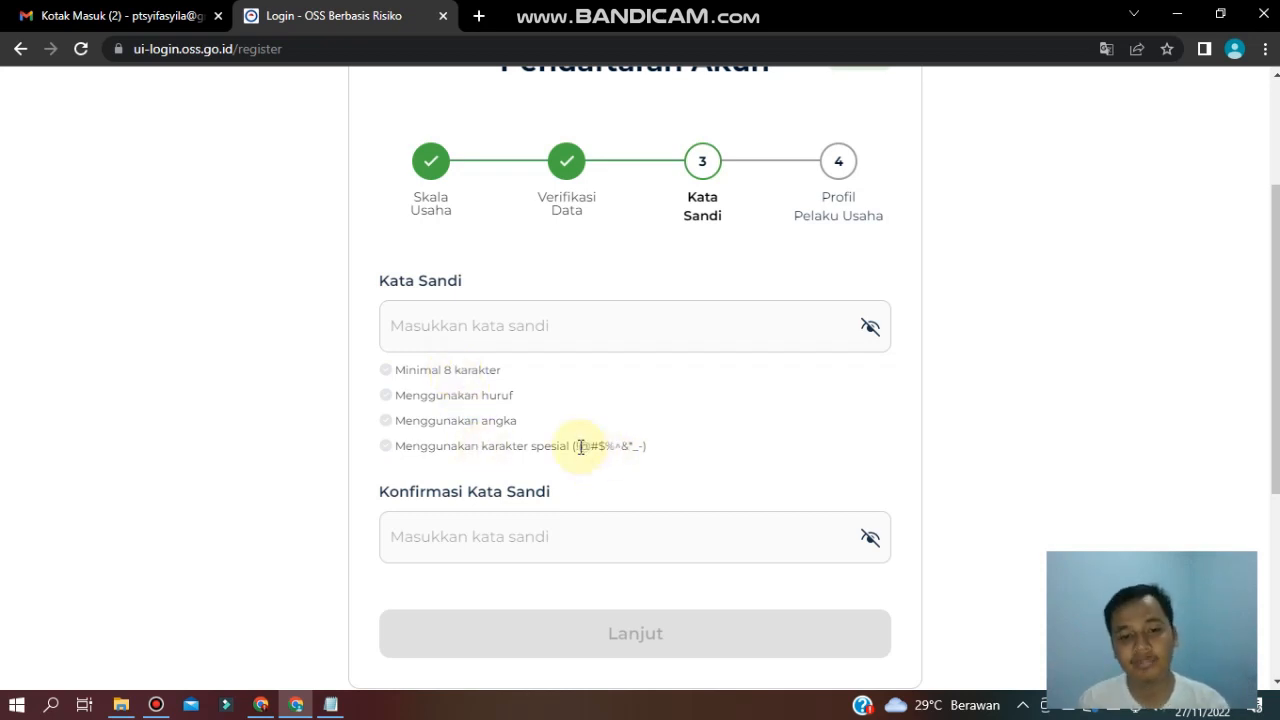
pyautogui.moveTo(580, 446); pyautogui.dragTo(640, 447)
pyautogui.click(565, 337)
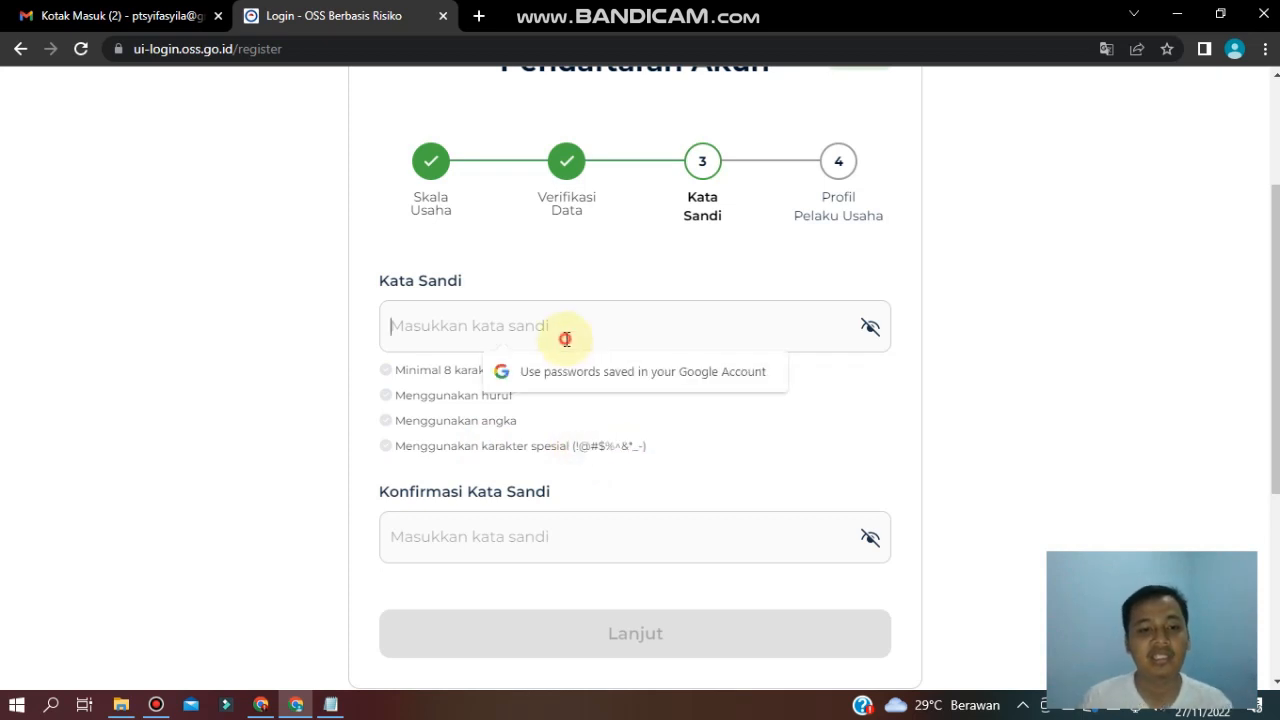
pyautogui.write('•••••')
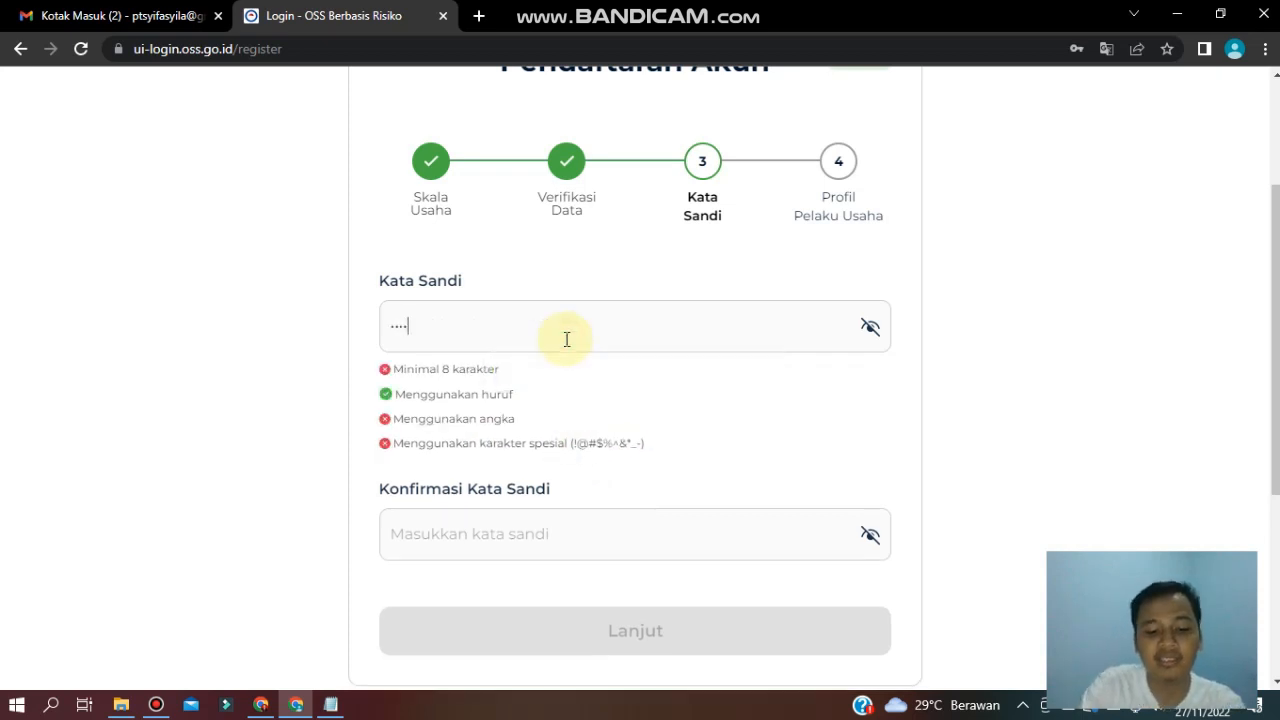
pyautogui.write('•••••')
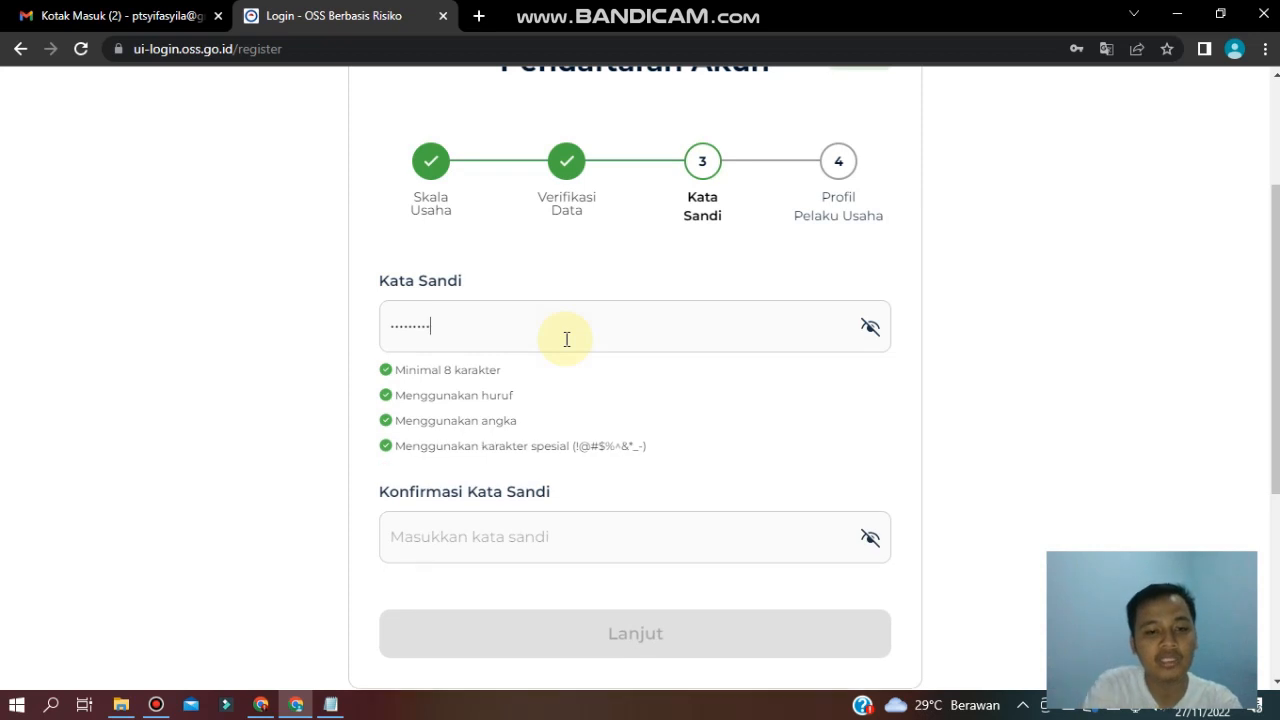
pyautogui.click(575, 537)
pyautogui.write('••')
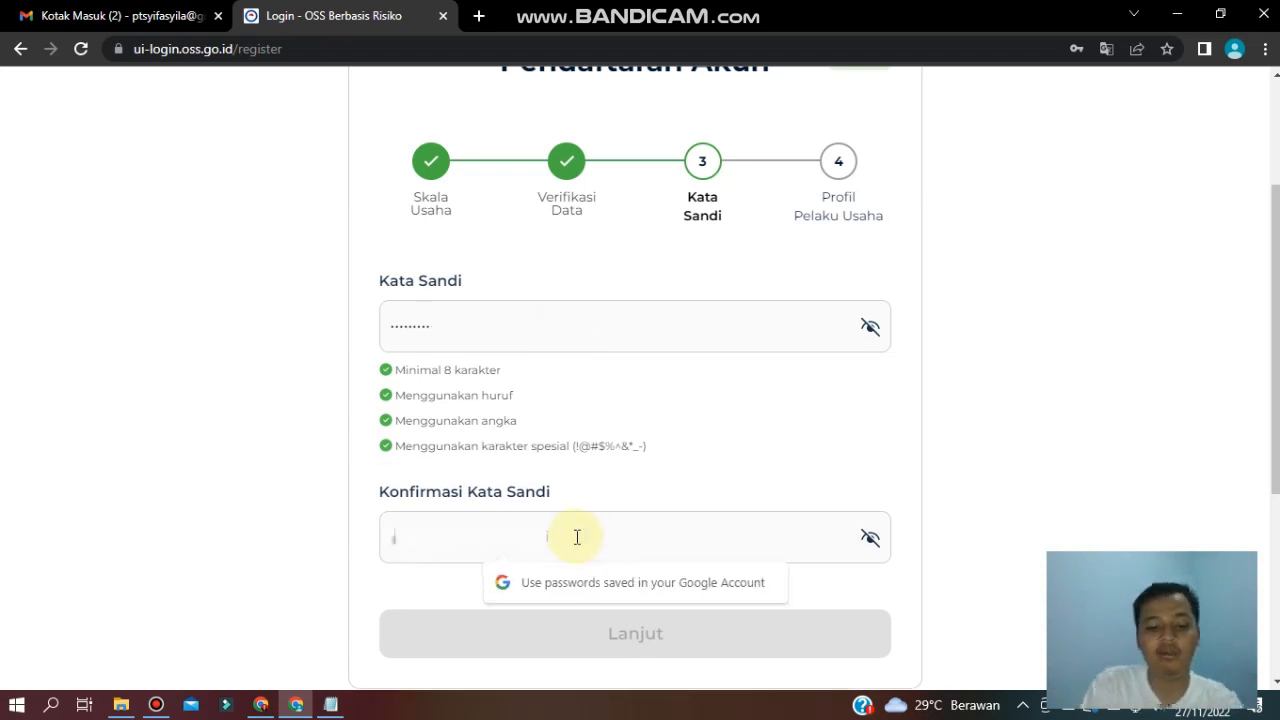
pyautogui.write('••••••••')
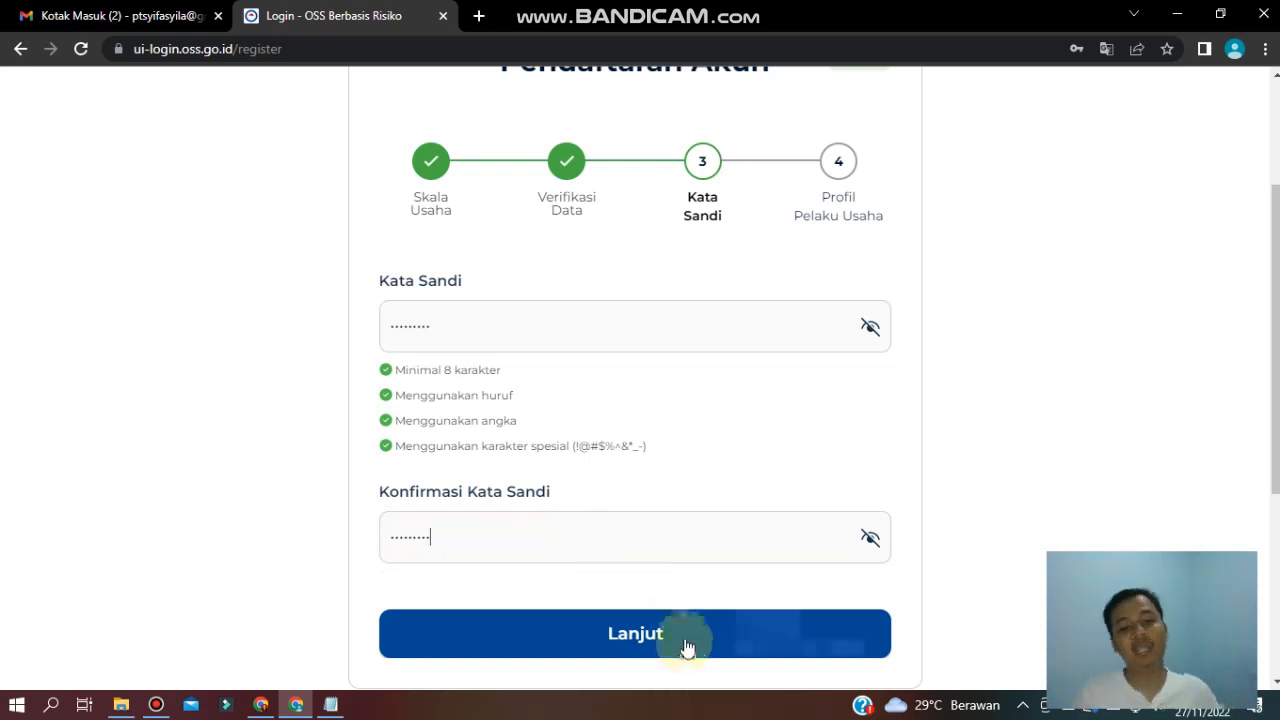
pyautogui.click(686, 640)
# - Skip past the empty company name and NPWP fields to the Nomor SK Pengesahan Terakhir field
pyautogui.scroll(-3, 686, 623)
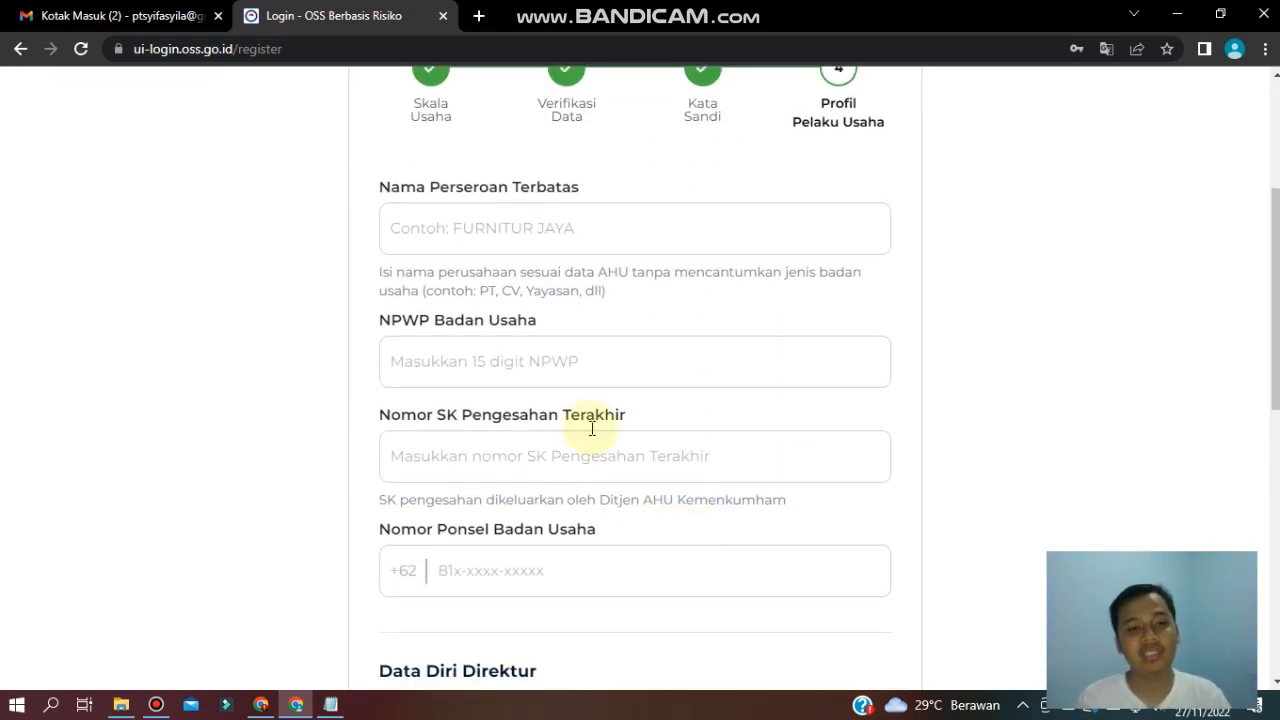
pyautogui.click(486, 244)
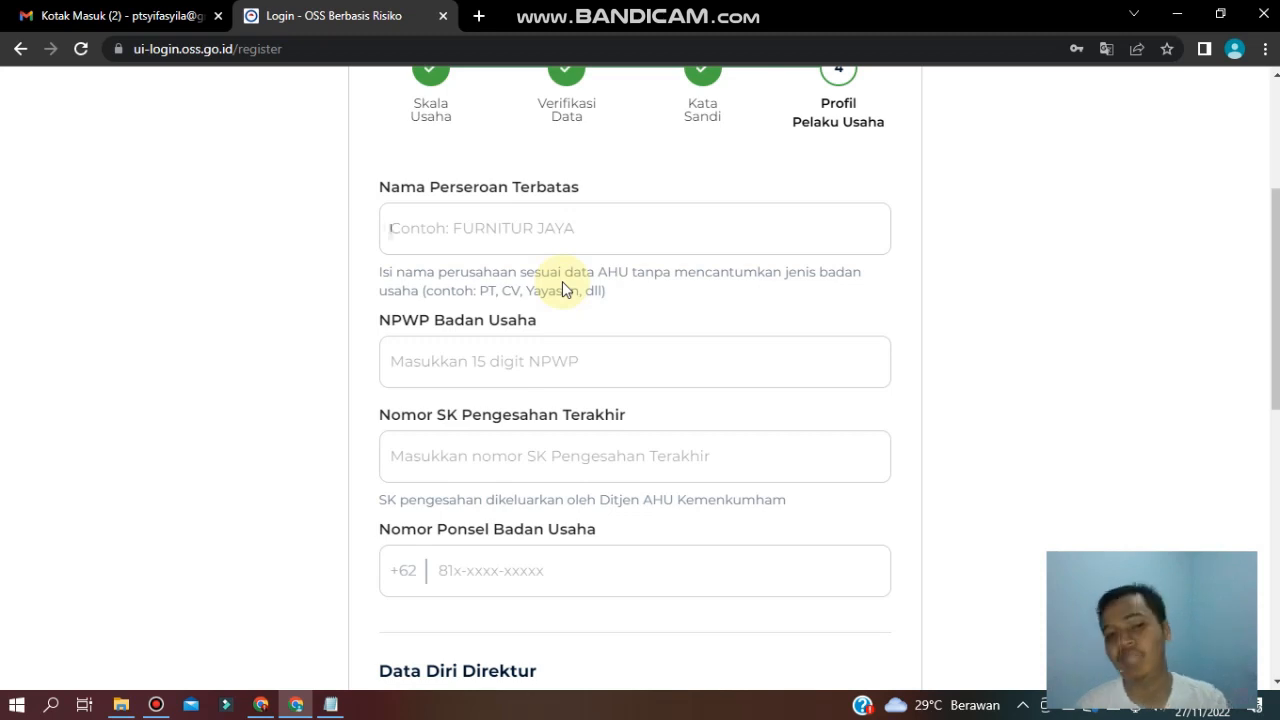
pyautogui.click(531, 344)
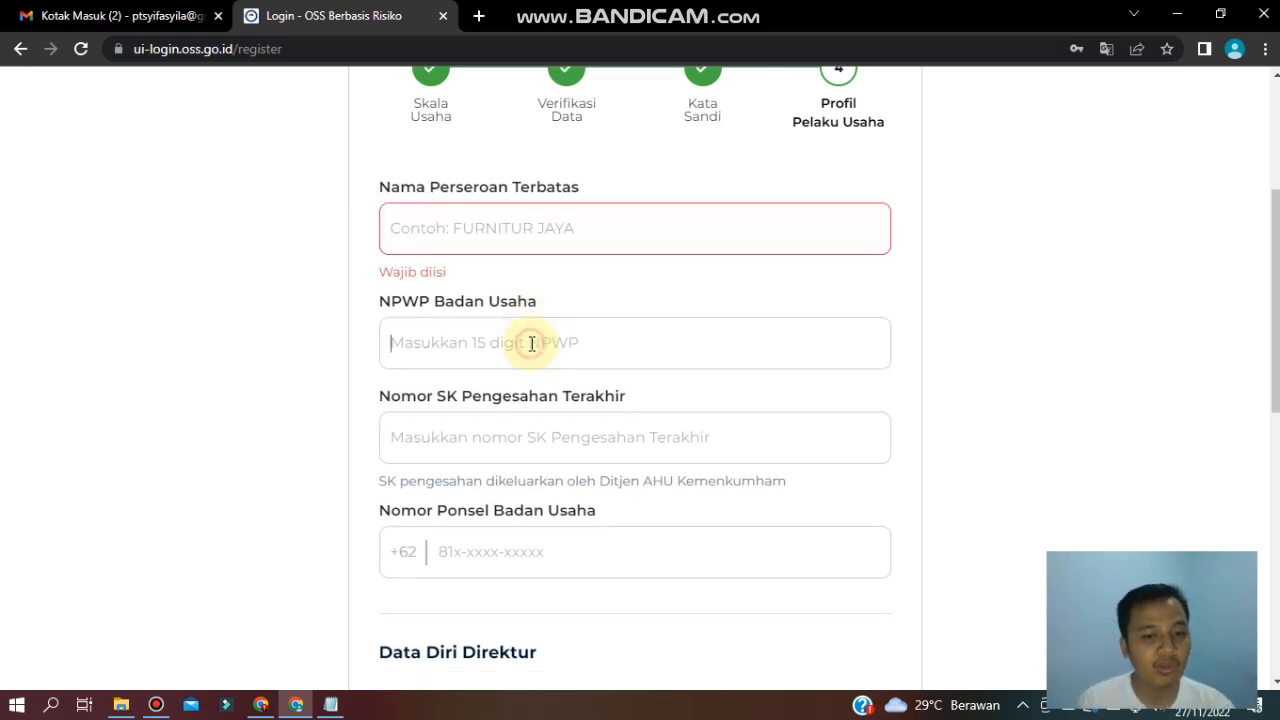
pyautogui.scroll(-2, 531, 344)
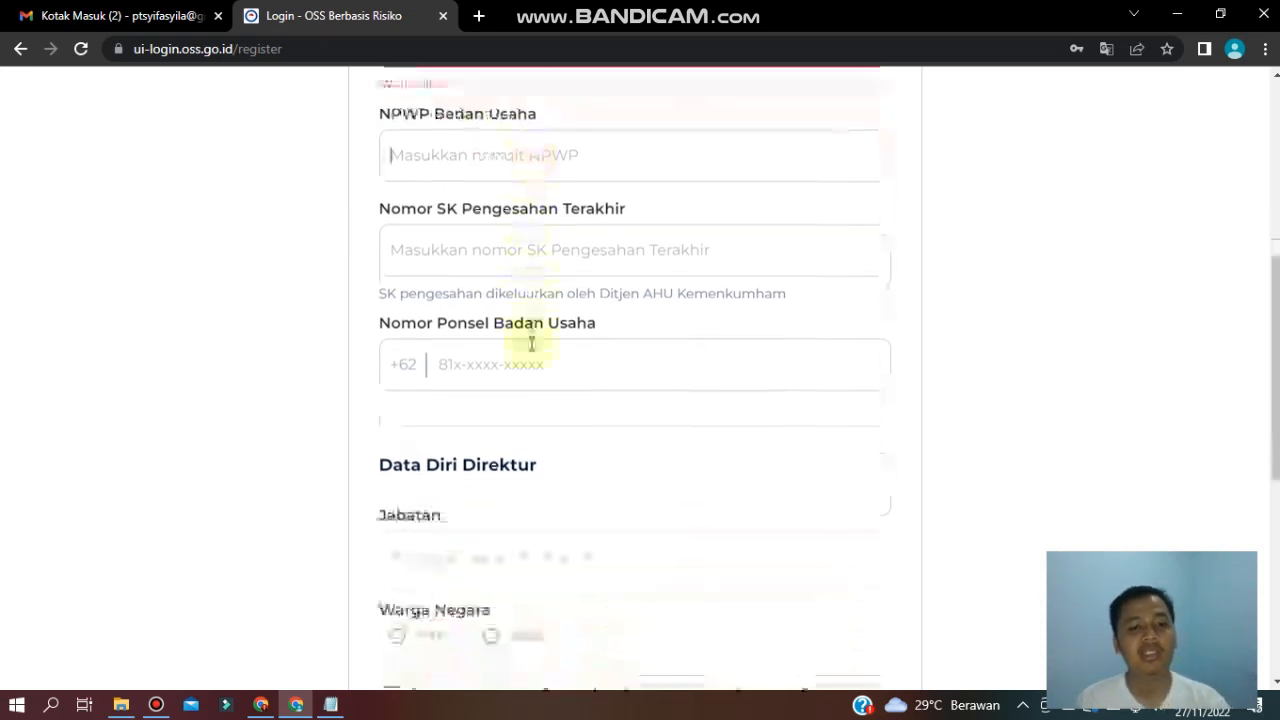
pyautogui.click(534, 256)
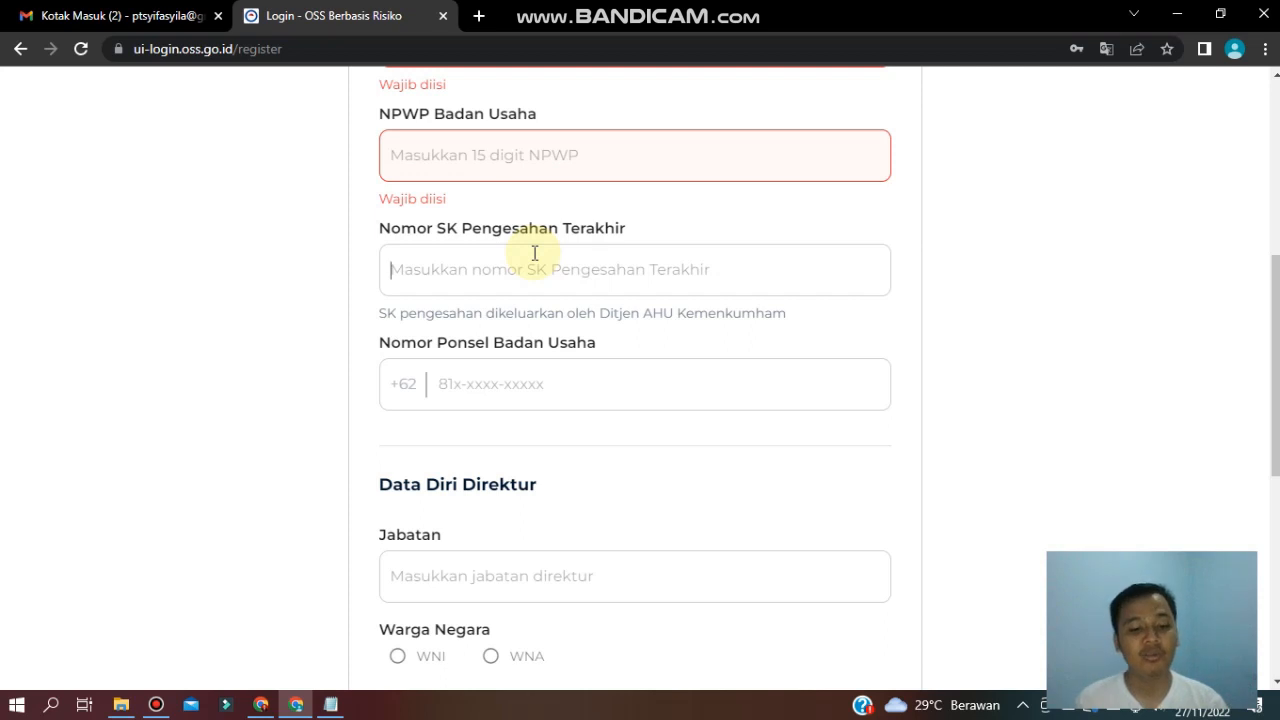
# - Type AHU into the SK approval number and touch the company phone field, removing a stray digit
pyautogui.write('AHU')
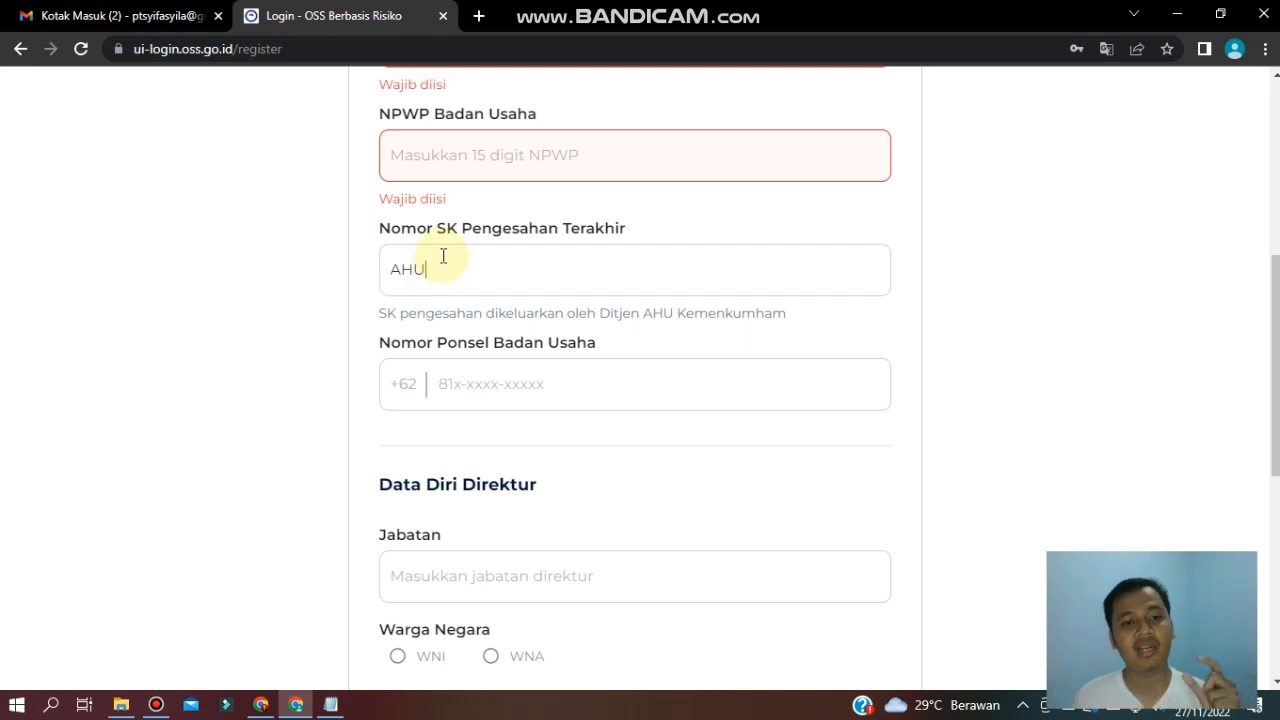
pyautogui.scroll(-1, 443, 257)
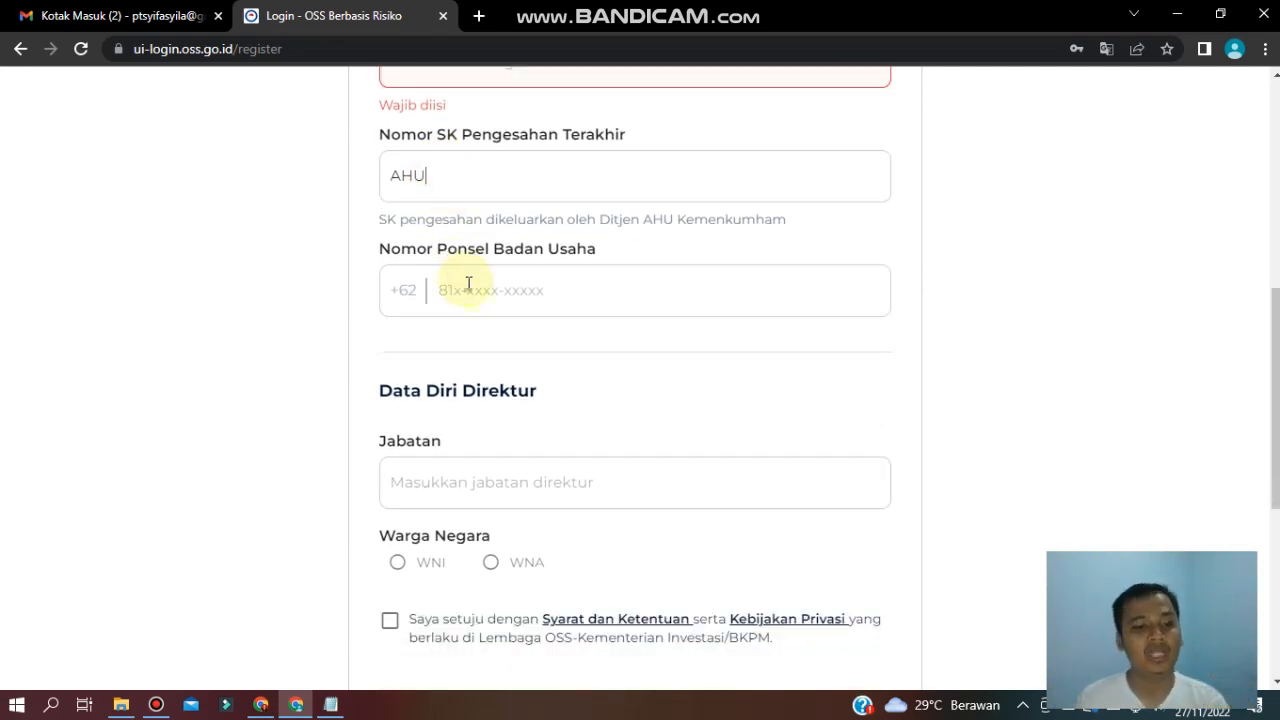
pyautogui.click(468, 287)
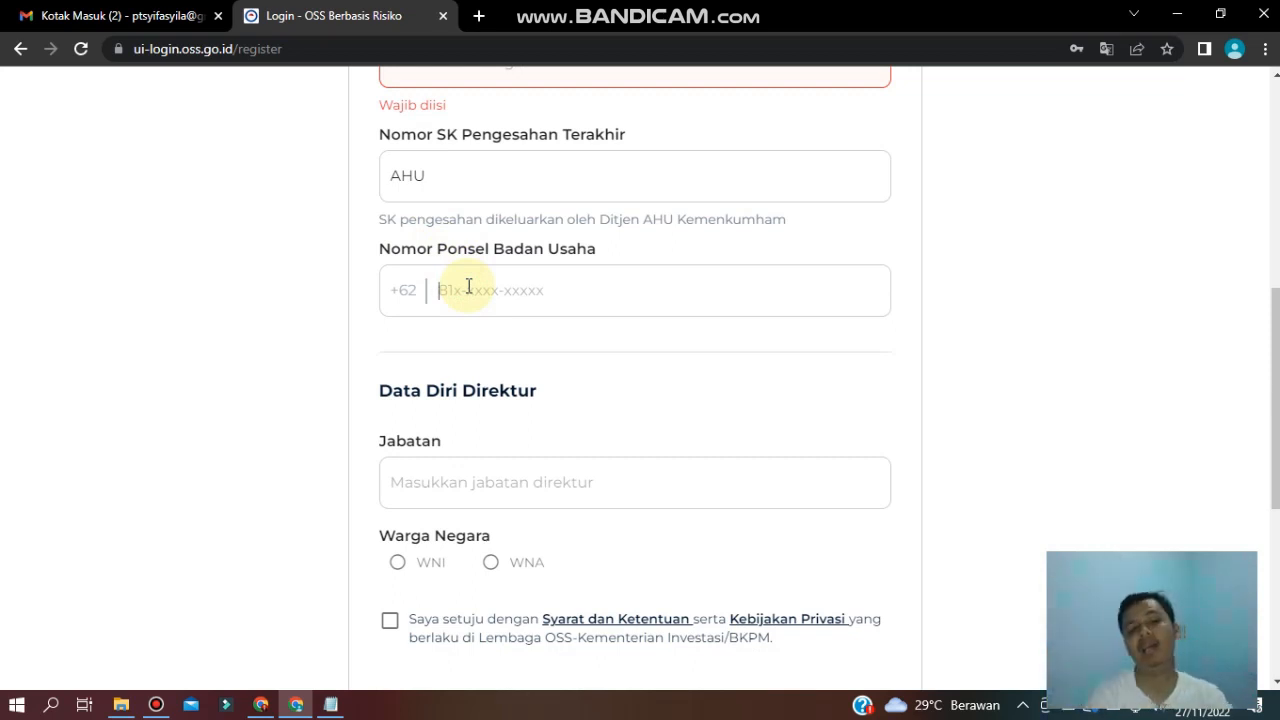
pyautogui.write('8')
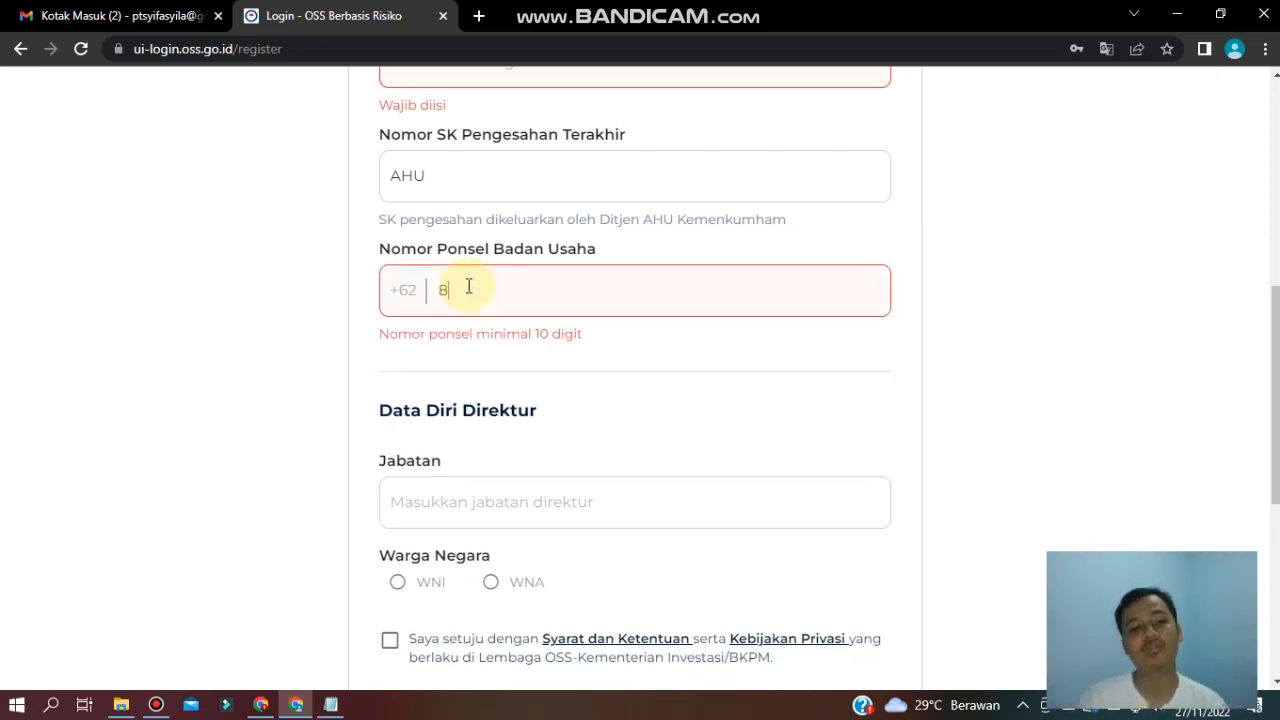
pyautogui.press('BackSpace')
pyautogui.scroll(-2, 469, 287)
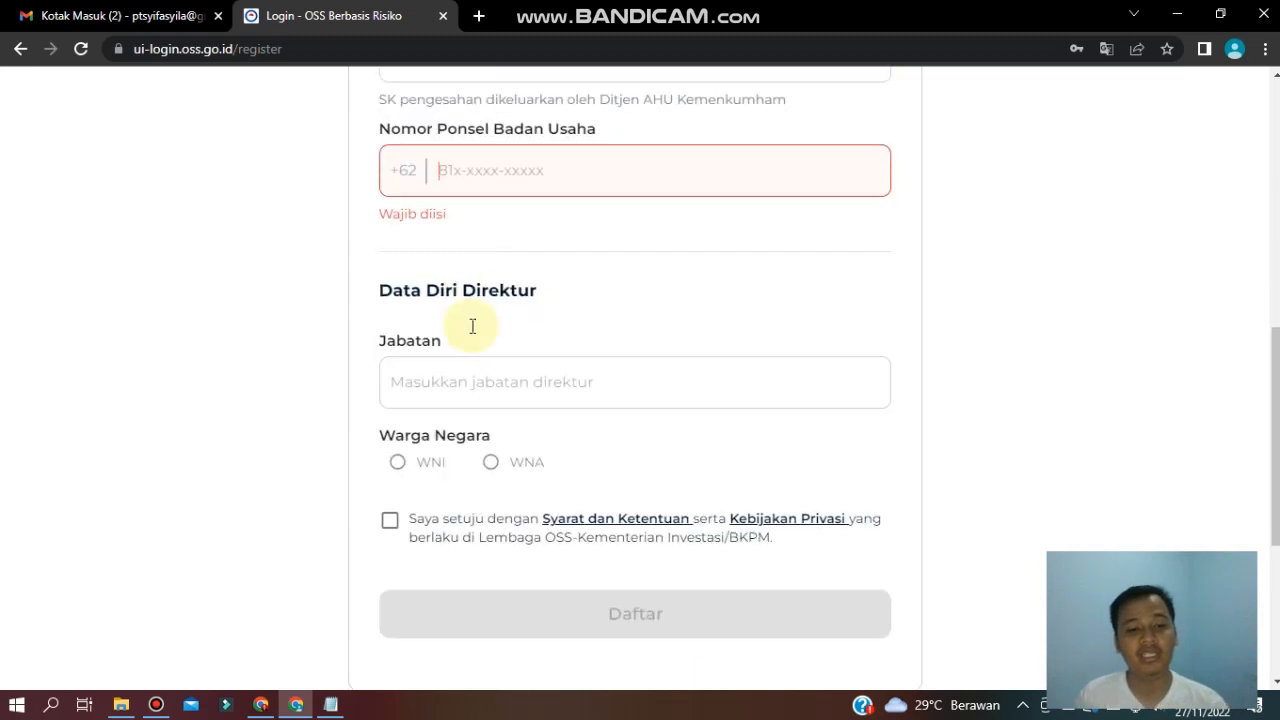
# - Set the director's position to DIREKTUR and citizenship to WNI, then focus the NIK field
pyautogui.click(478, 326)
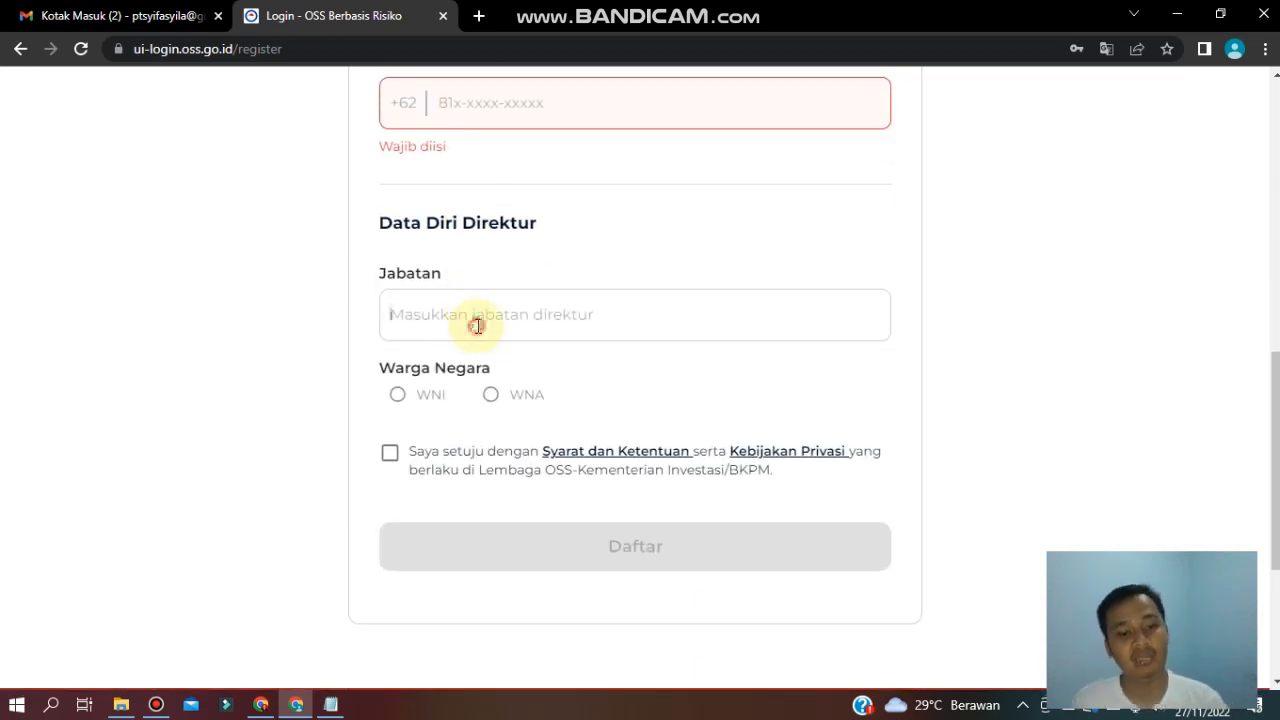
pyautogui.write('DIREKTUR')
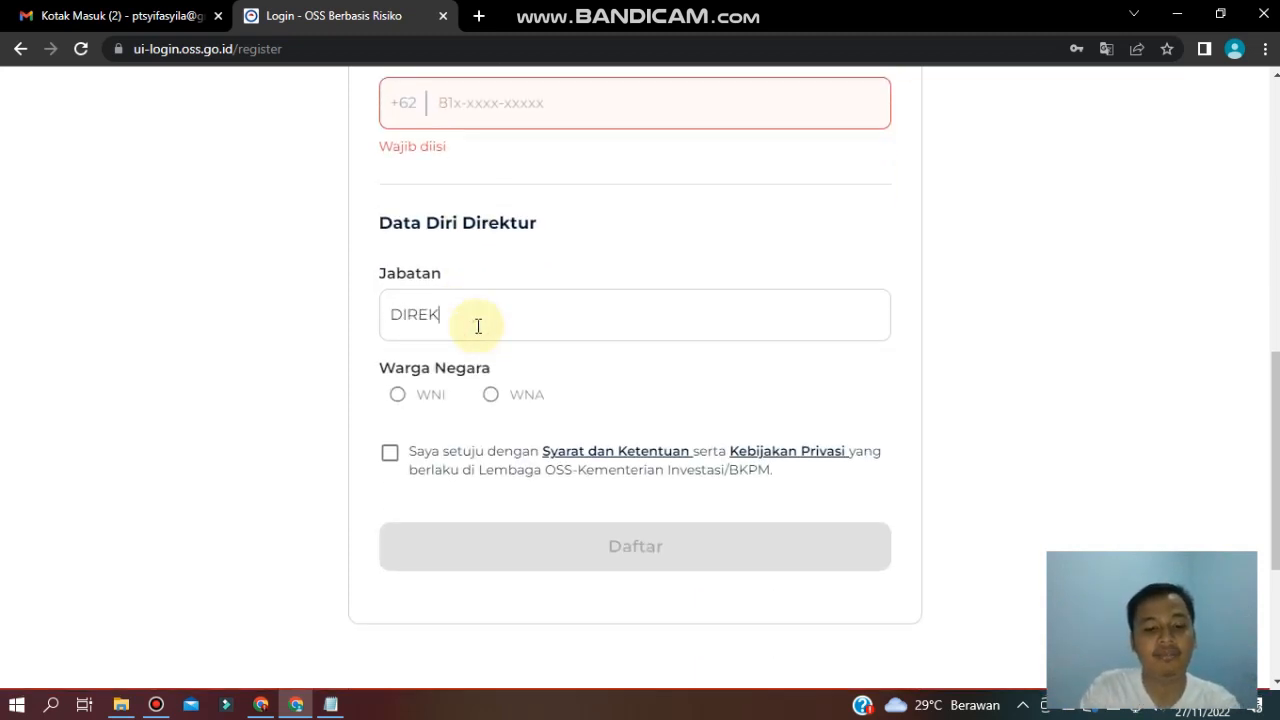
pyautogui.click(491, 394)
pyautogui.scroll(-2, 491, 394)
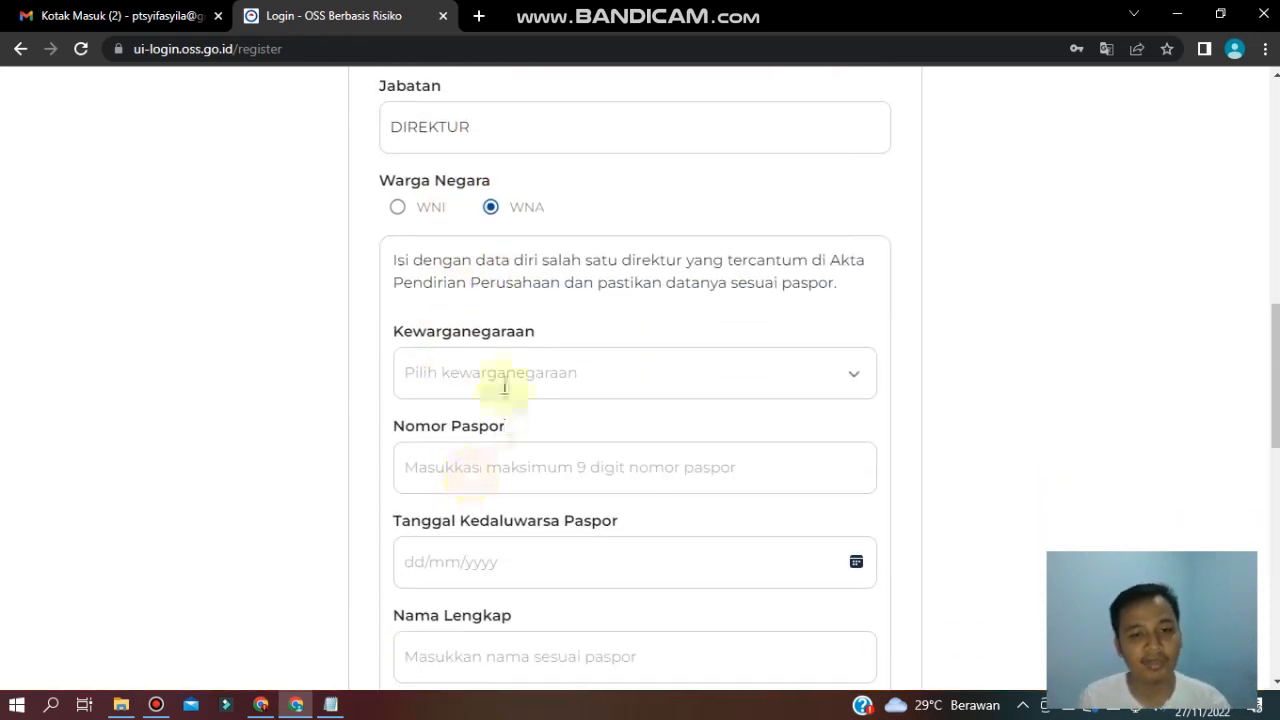
pyautogui.click(424, 209)
pyautogui.click(592, 398)
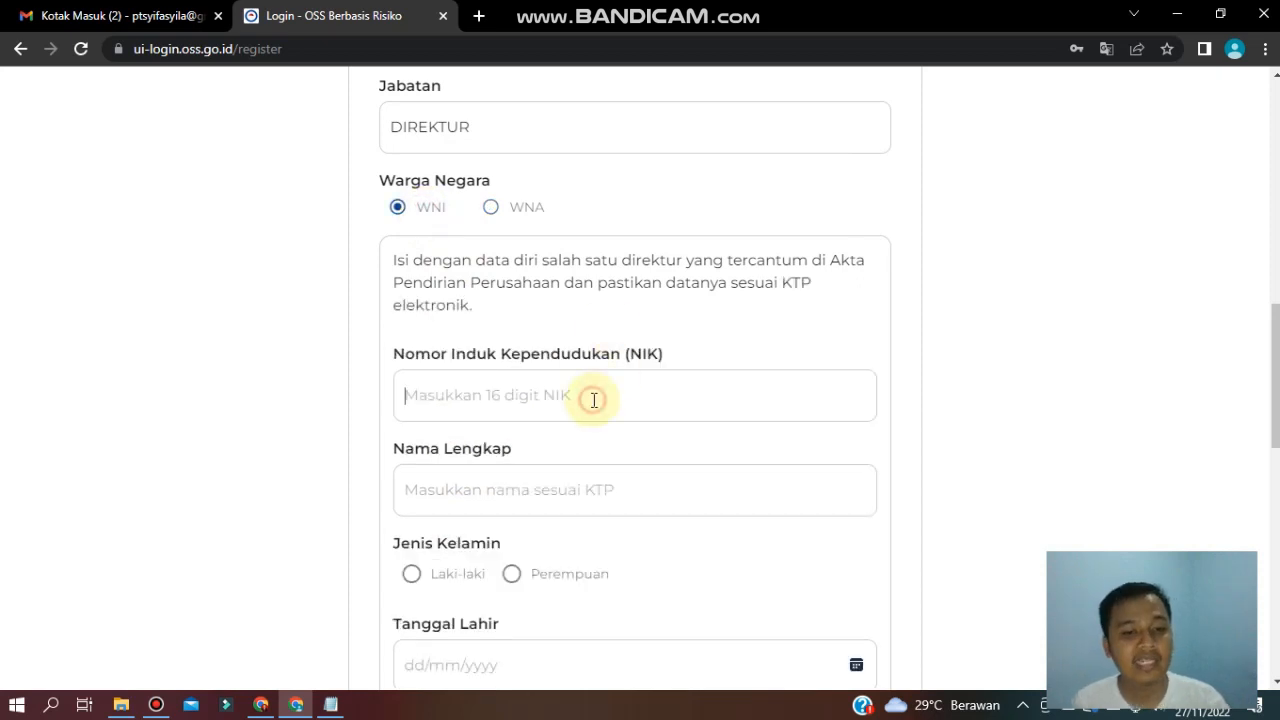
pyautogui.scroll(-4, 586, 410)
pyautogui.scroll(-3, 522, 431)
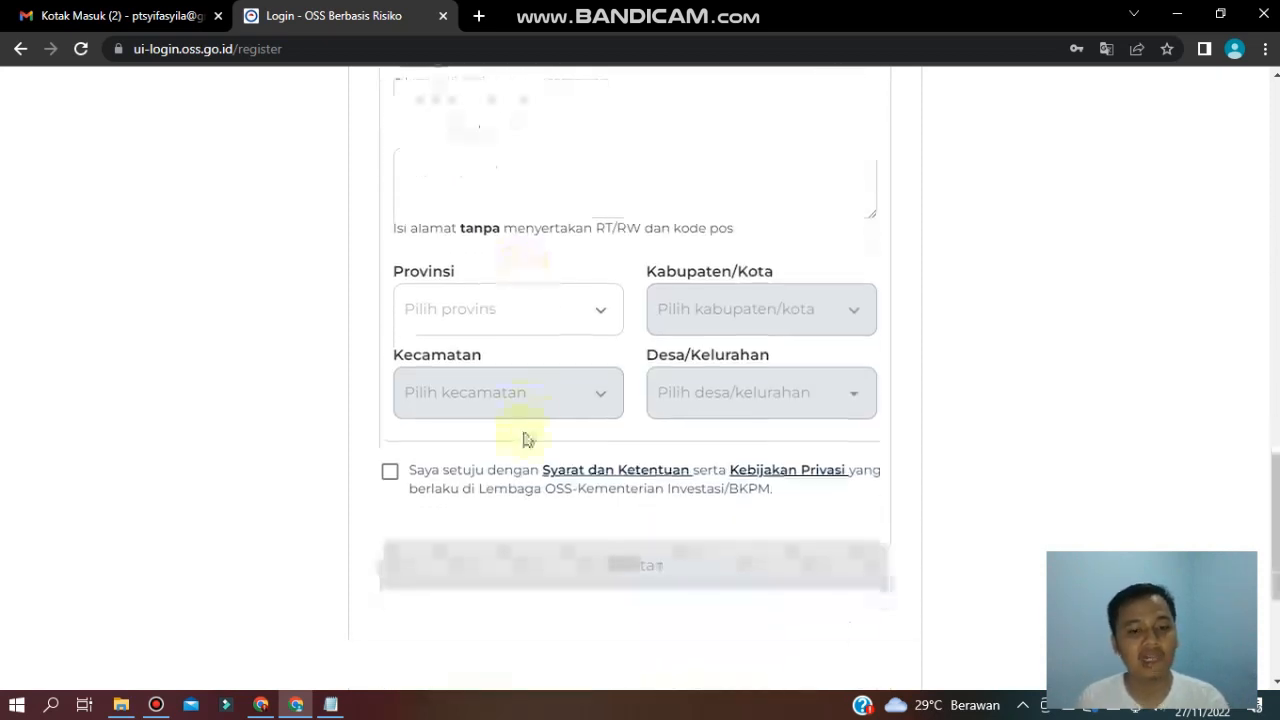
# - Accept the Syarat dan Ketentuan and privacy policy checkbox
pyautogui.click(436, 490)
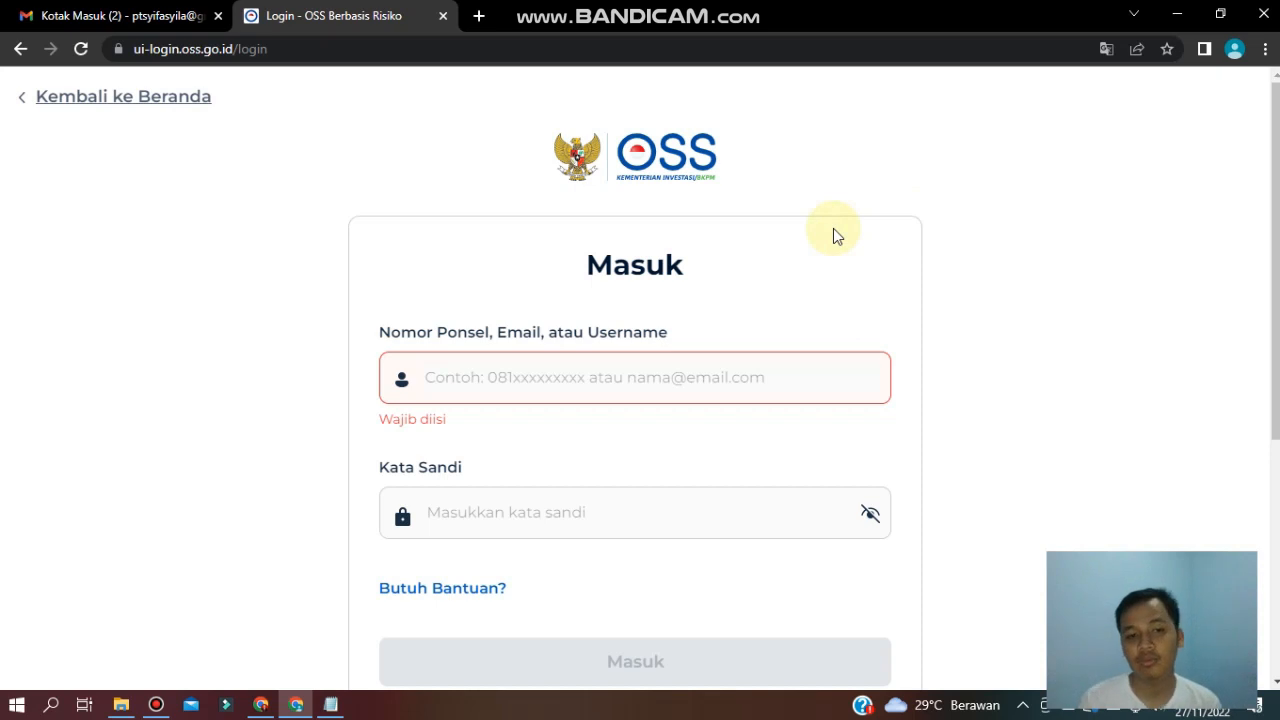
# - Log in with the account username and password and open the PERIZINAN BERUSAHA menu
pyautogui.click(576, 388)
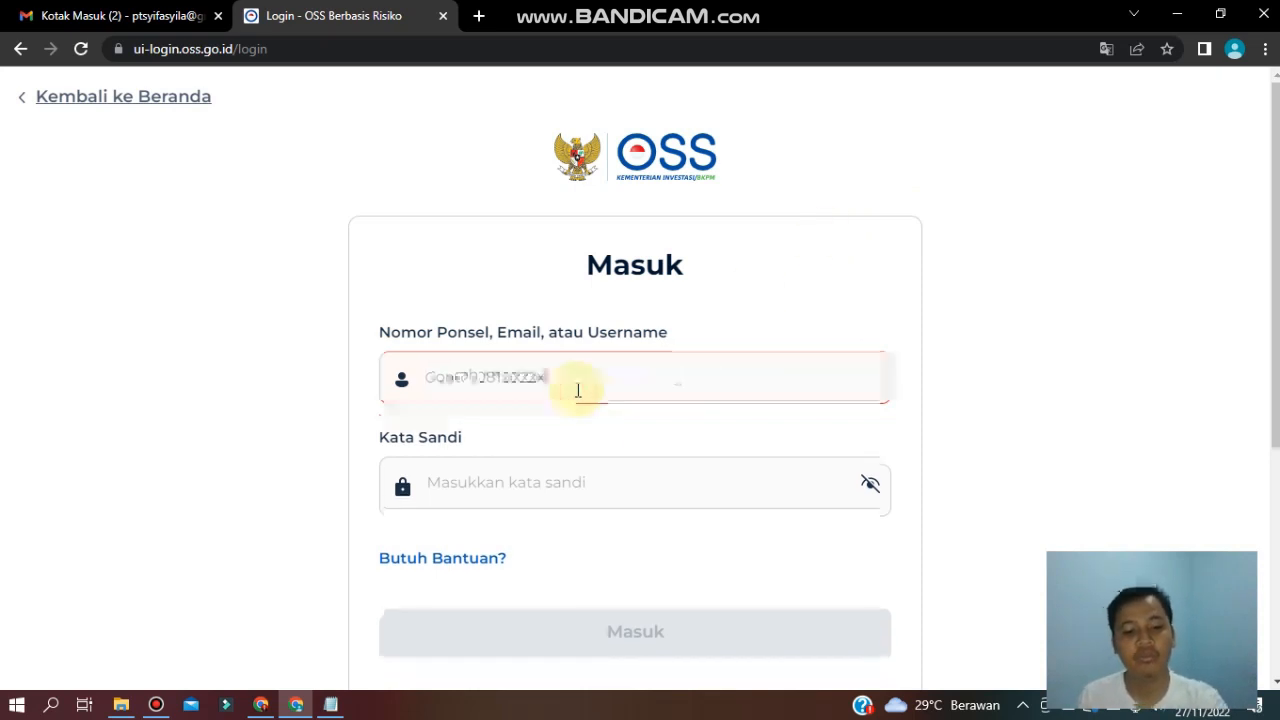
pyautogui.click(566, 466)
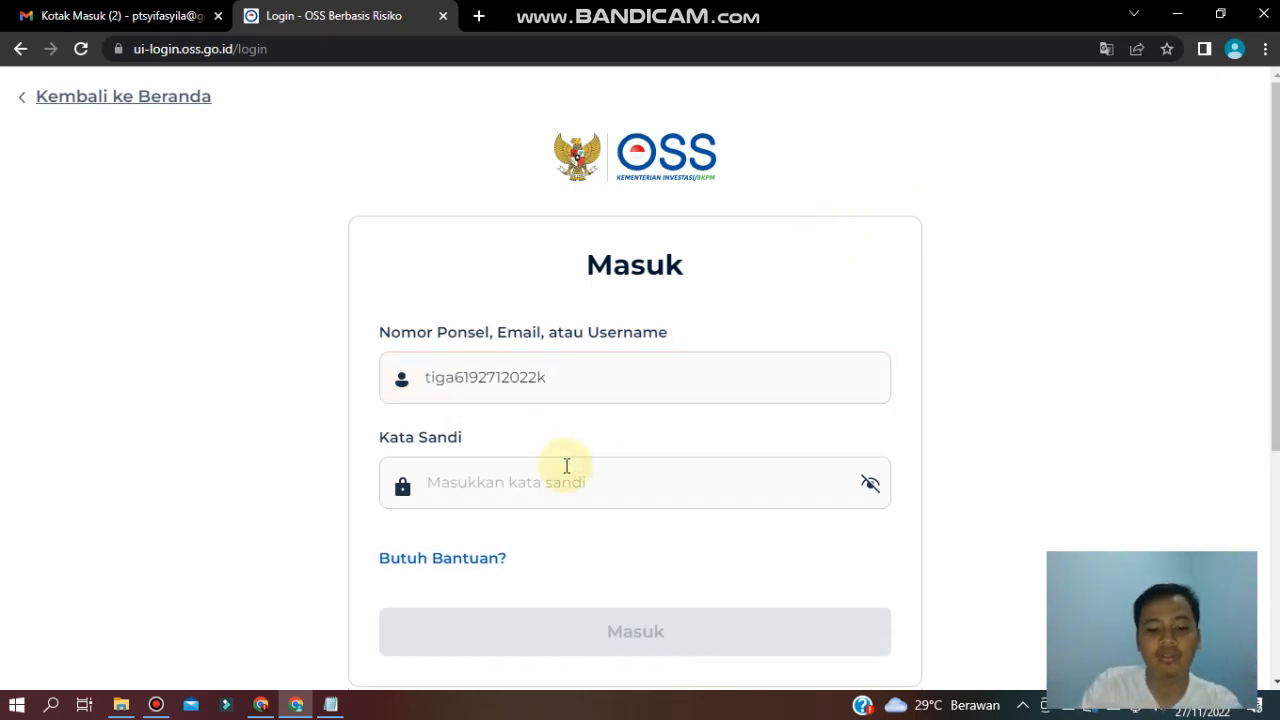
pyautogui.write('********')
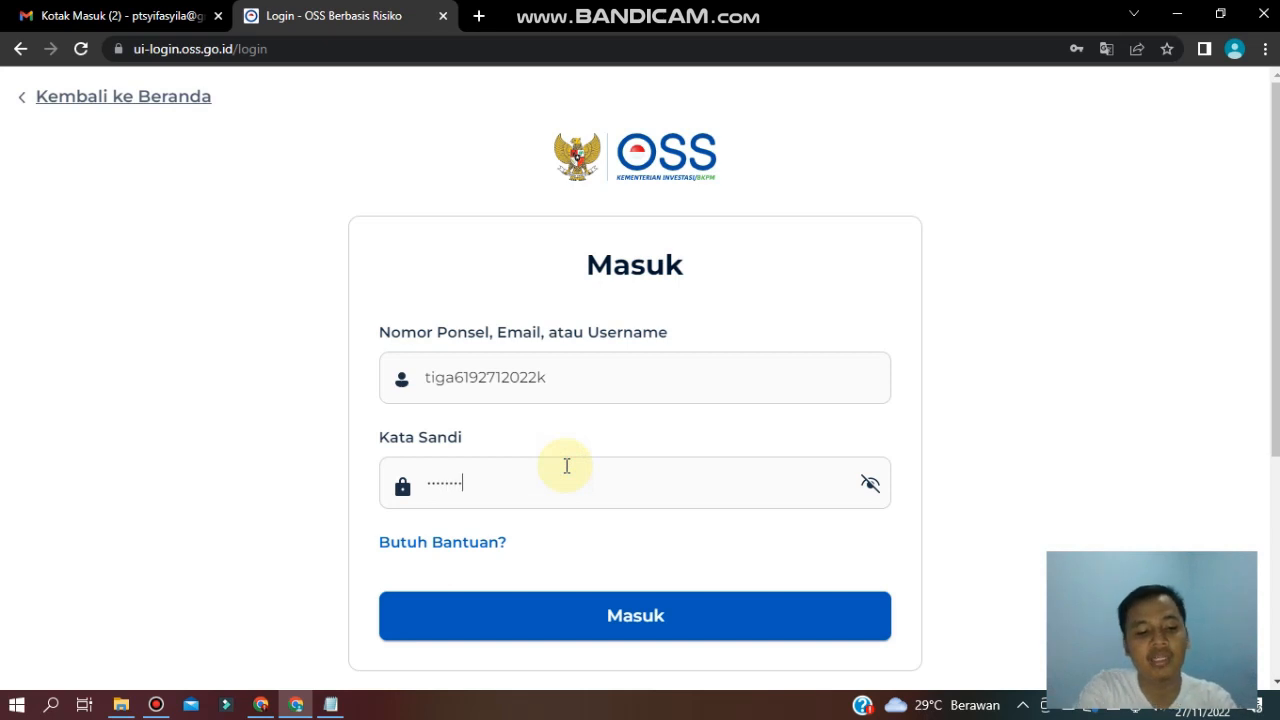
pyautogui.click(592, 610)
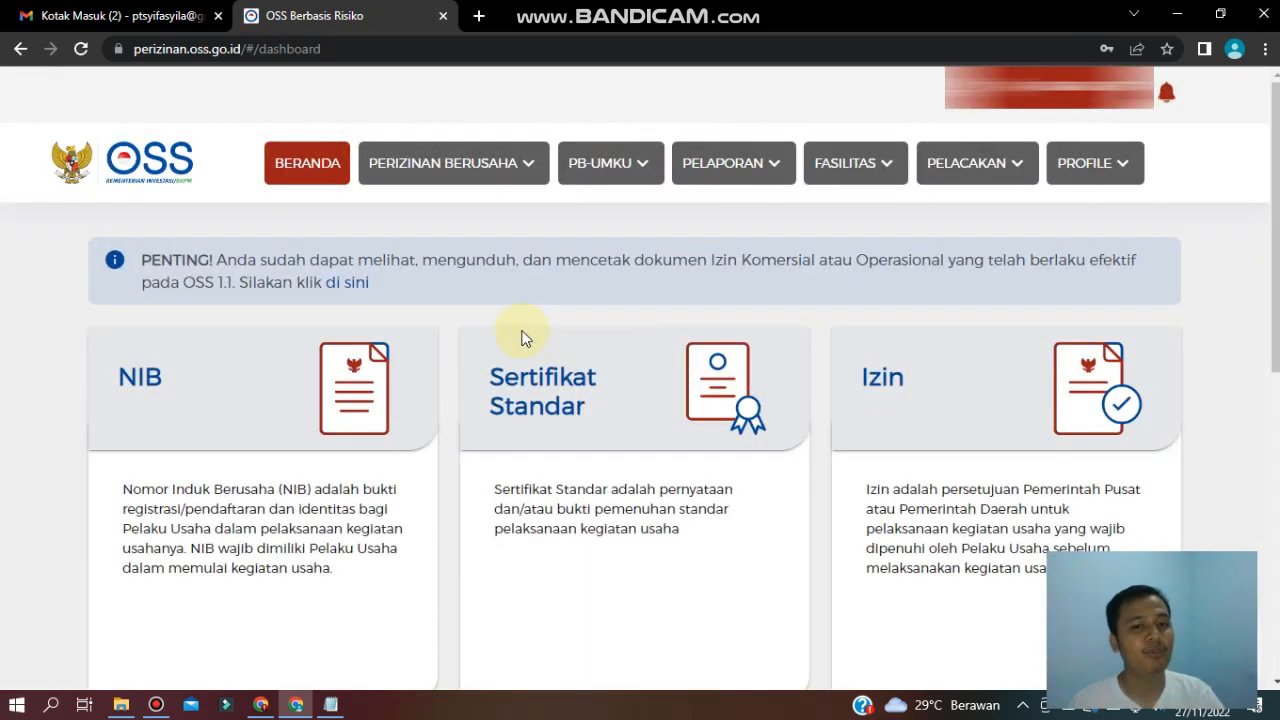
pyautogui.click(486, 163)
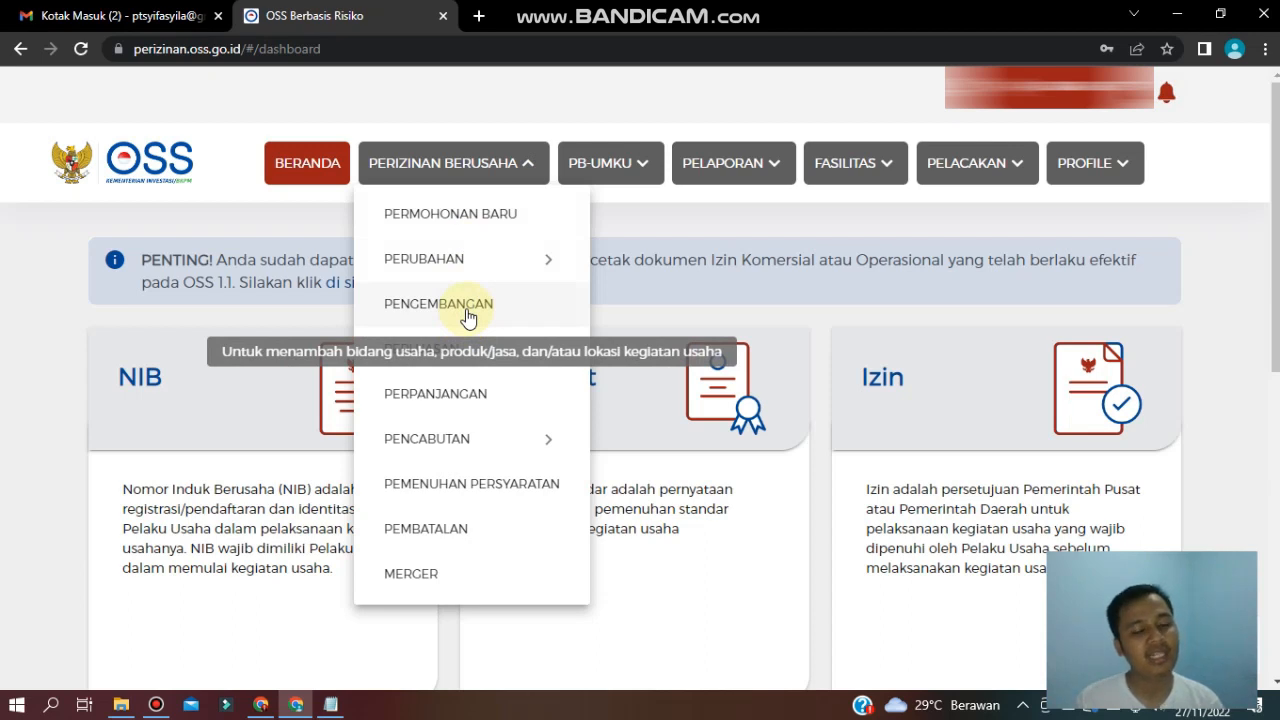
# - View PERMOHONAN BARU, then open the PENGEMBANGAN form from PERIZINAN BERUSAHA
pyautogui.click(472, 224)
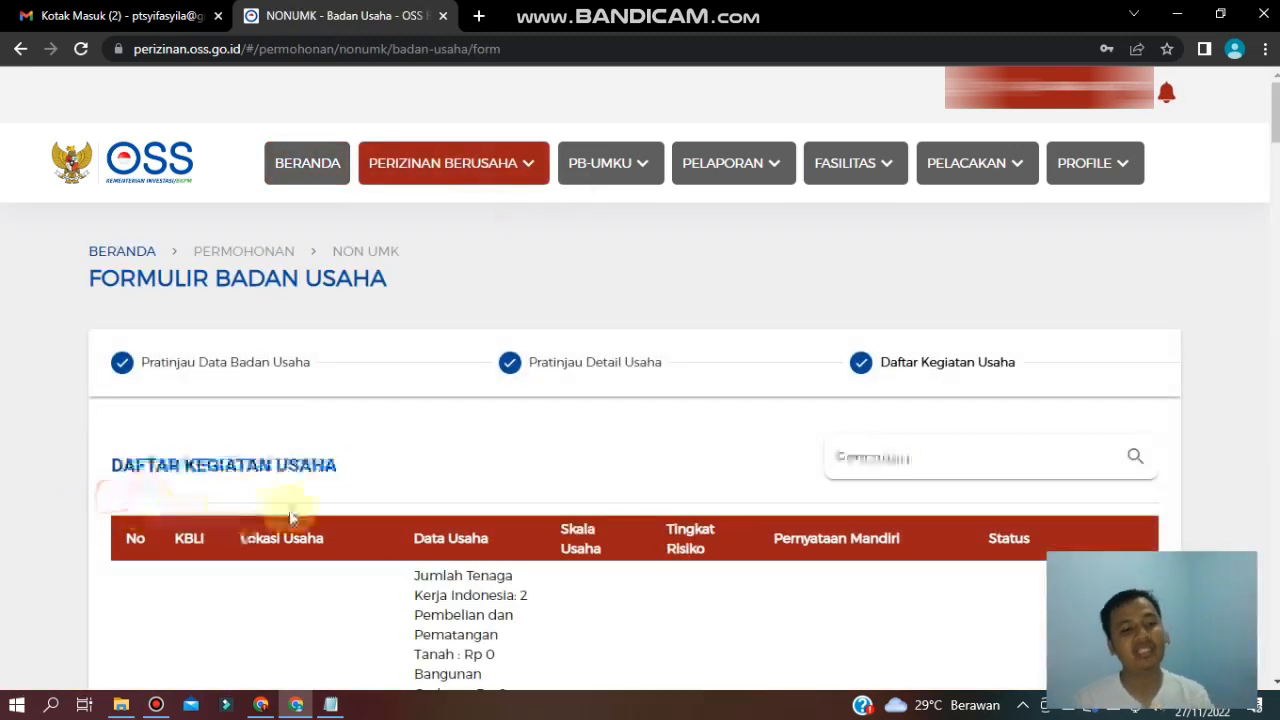
pyautogui.moveTo(286, 491); pyautogui.dragTo(109, 500)
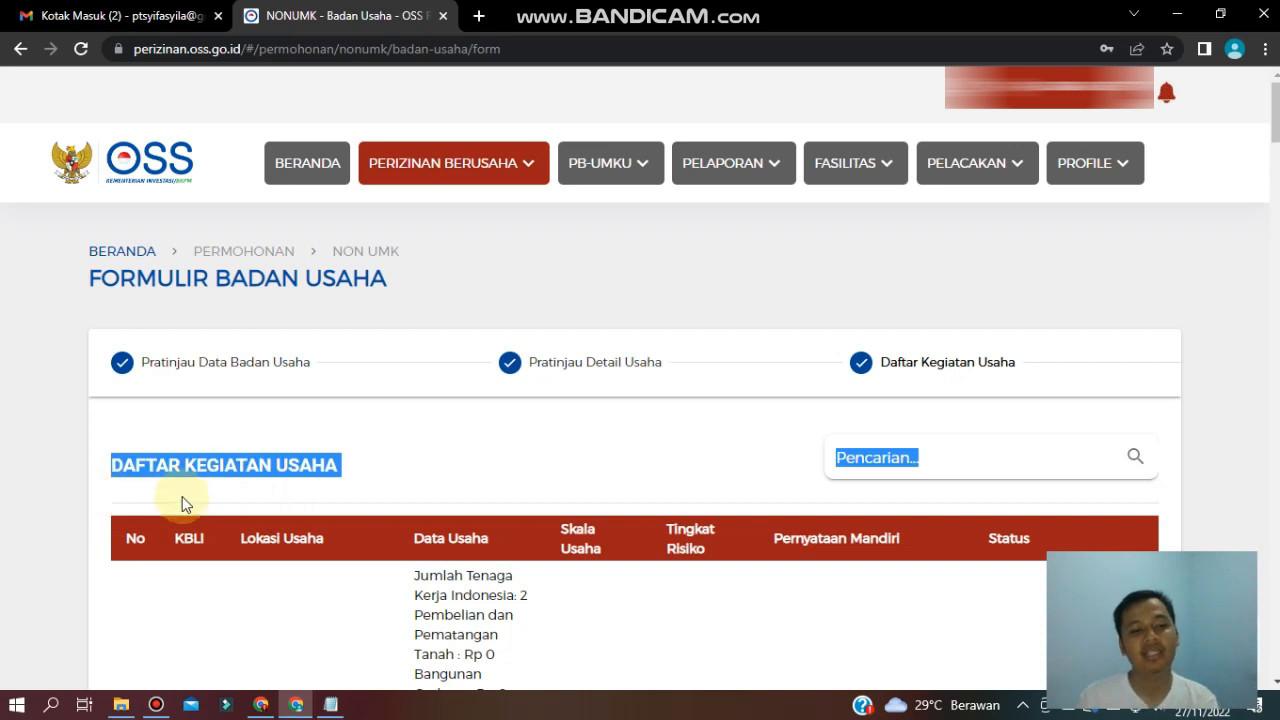
pyautogui.click(468, 164)
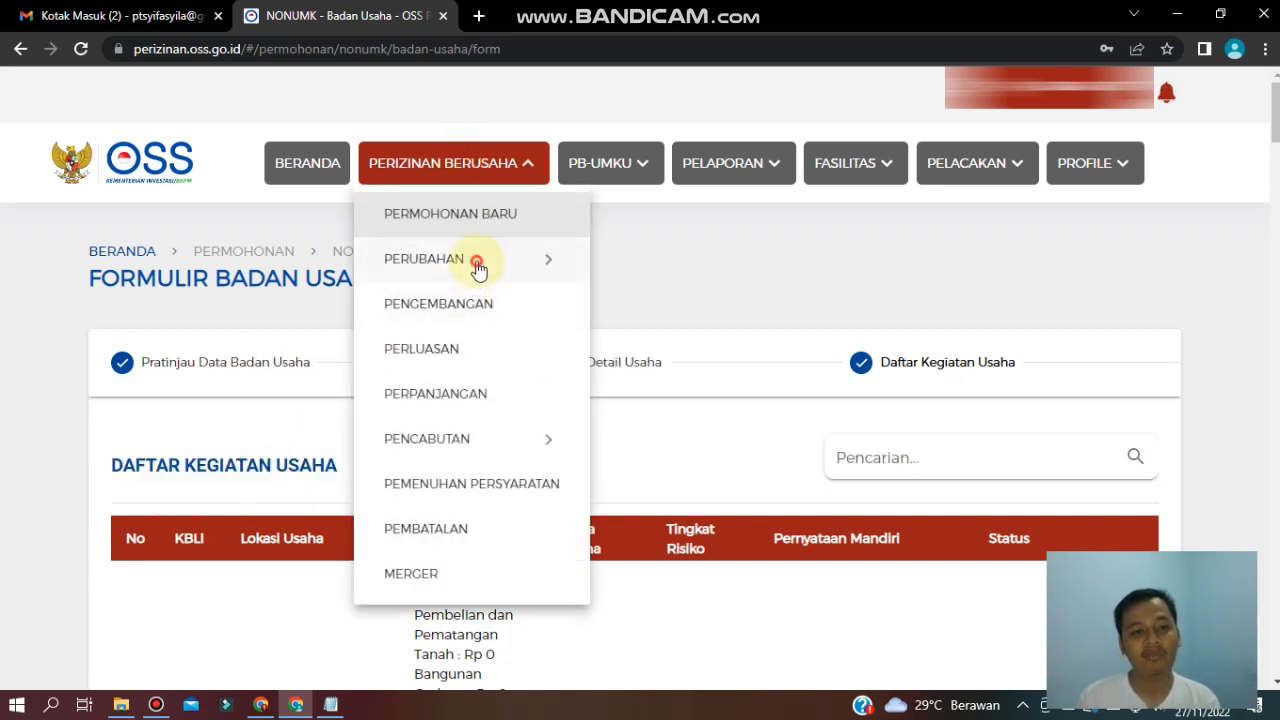
pyautogui.moveTo(480, 262)
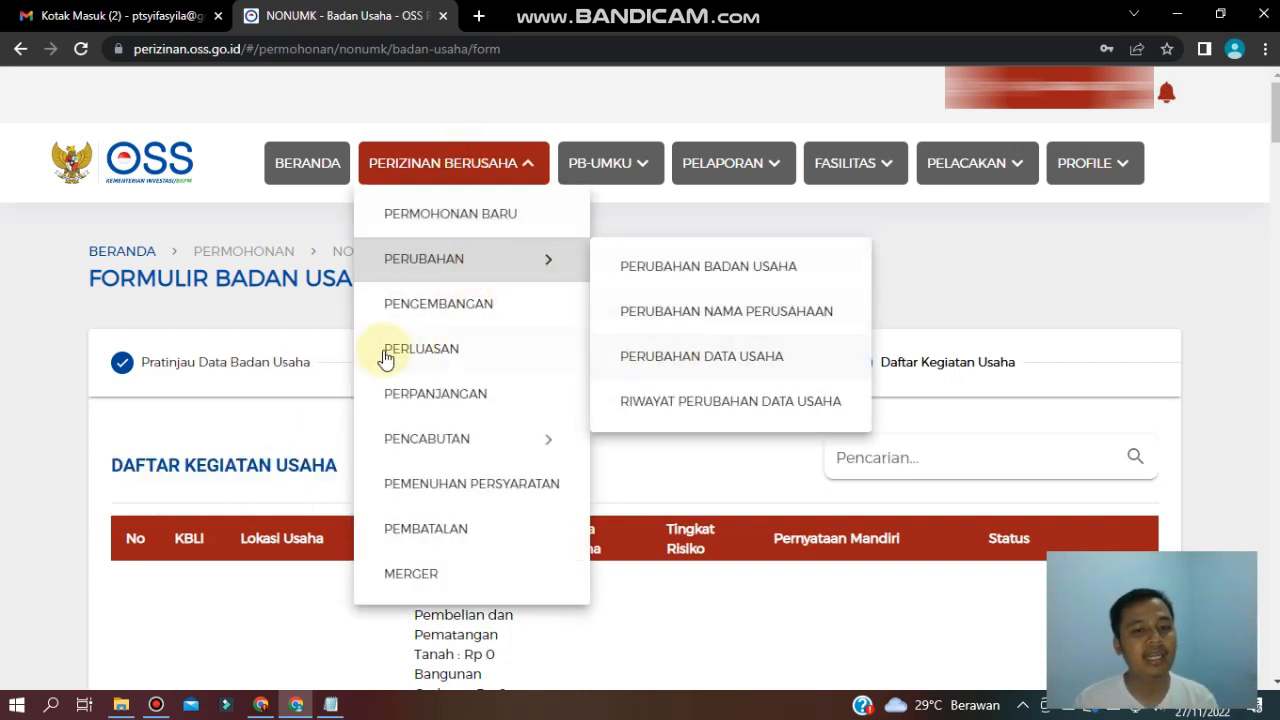
pyautogui.click(447, 306)
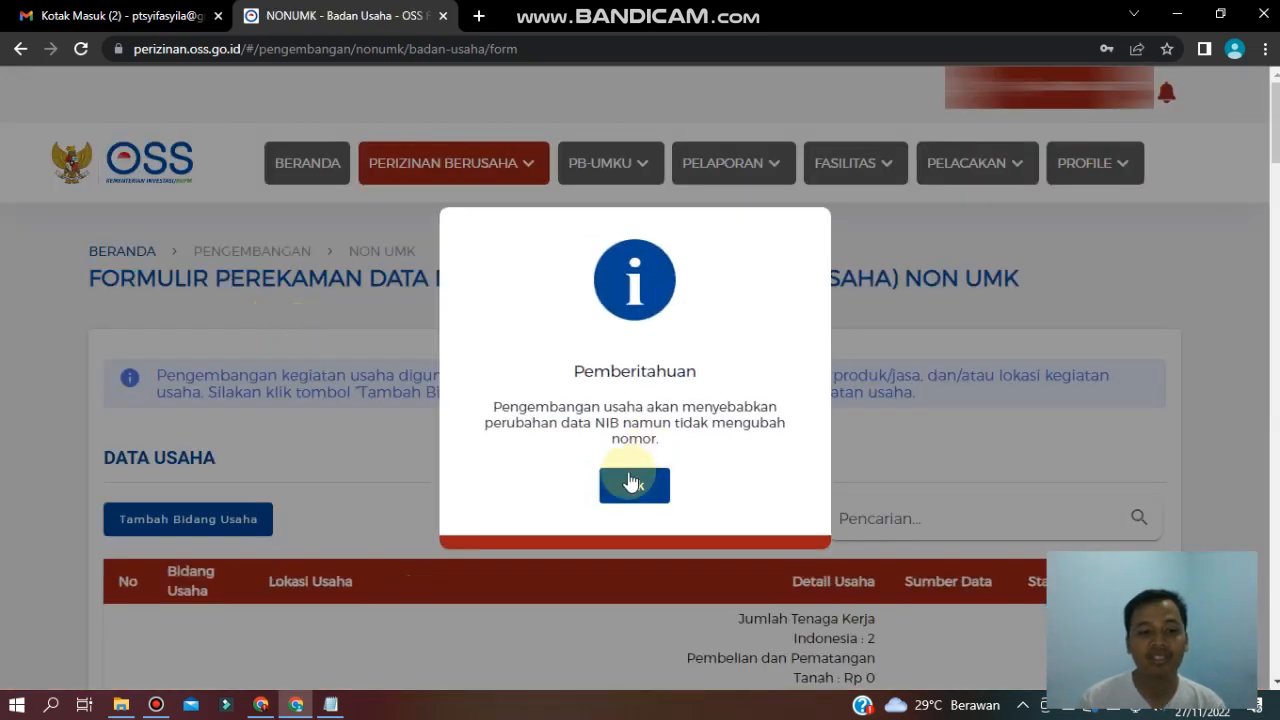
# - Acknowledge the NIB notice and add a new business activity of type Pendukung
pyautogui.click(631, 484)
pyautogui.click(184, 520)
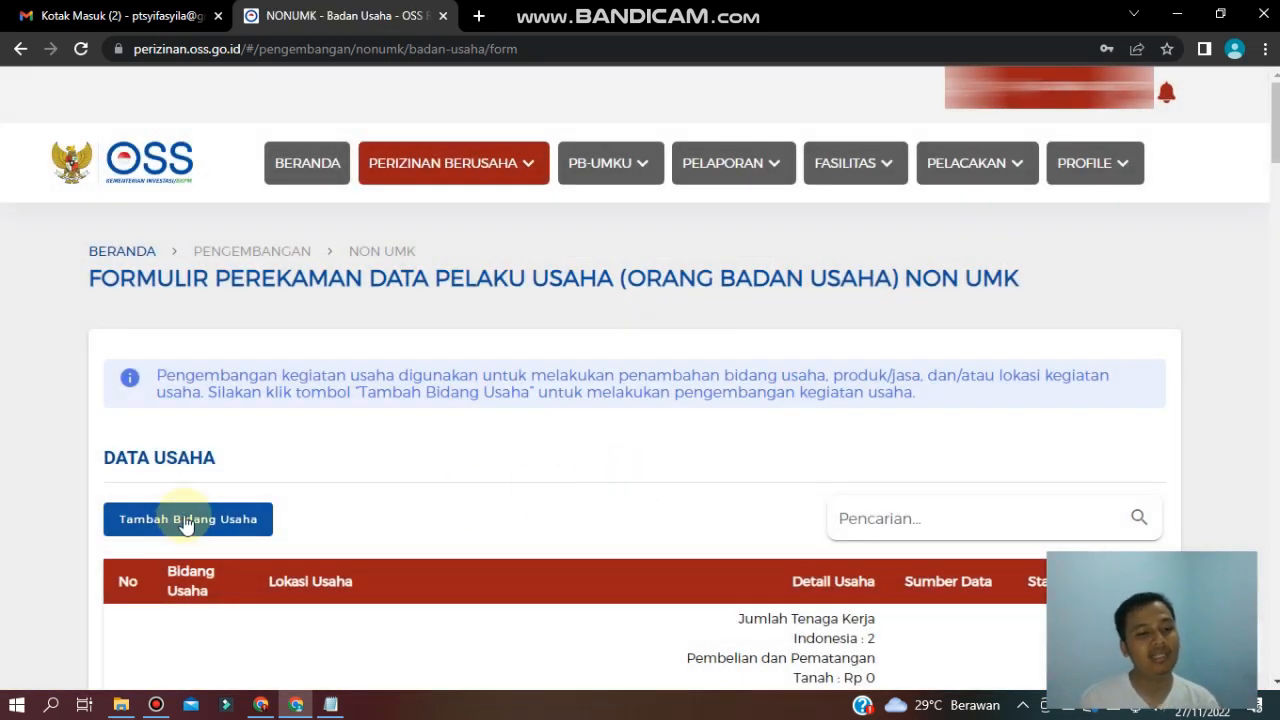
pyautogui.click(184, 520)
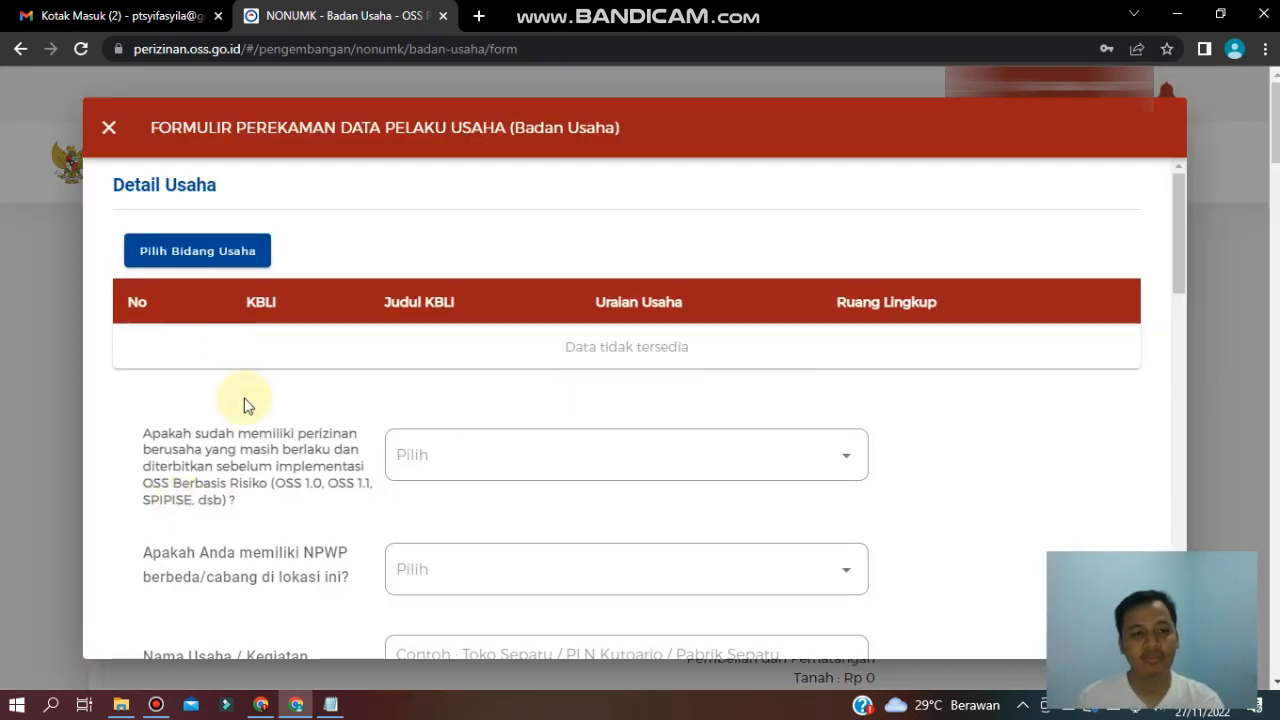
pyautogui.click(186, 251)
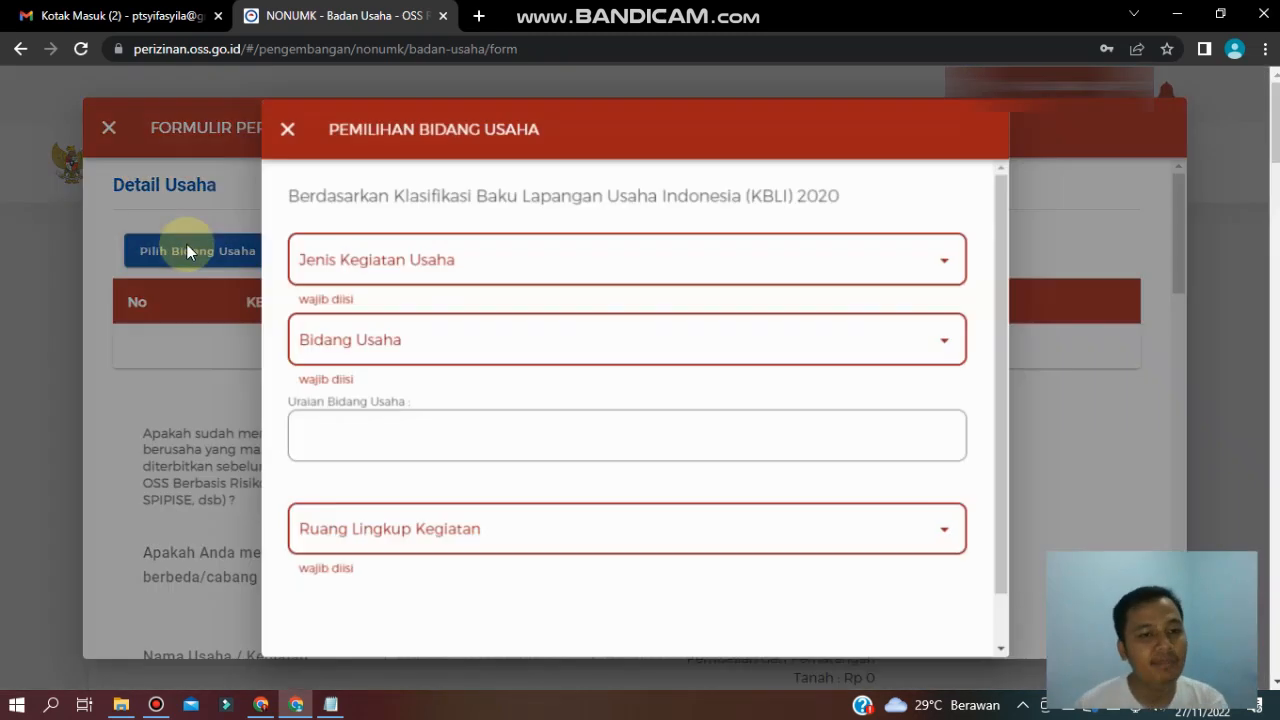
pyautogui.click(366, 255)
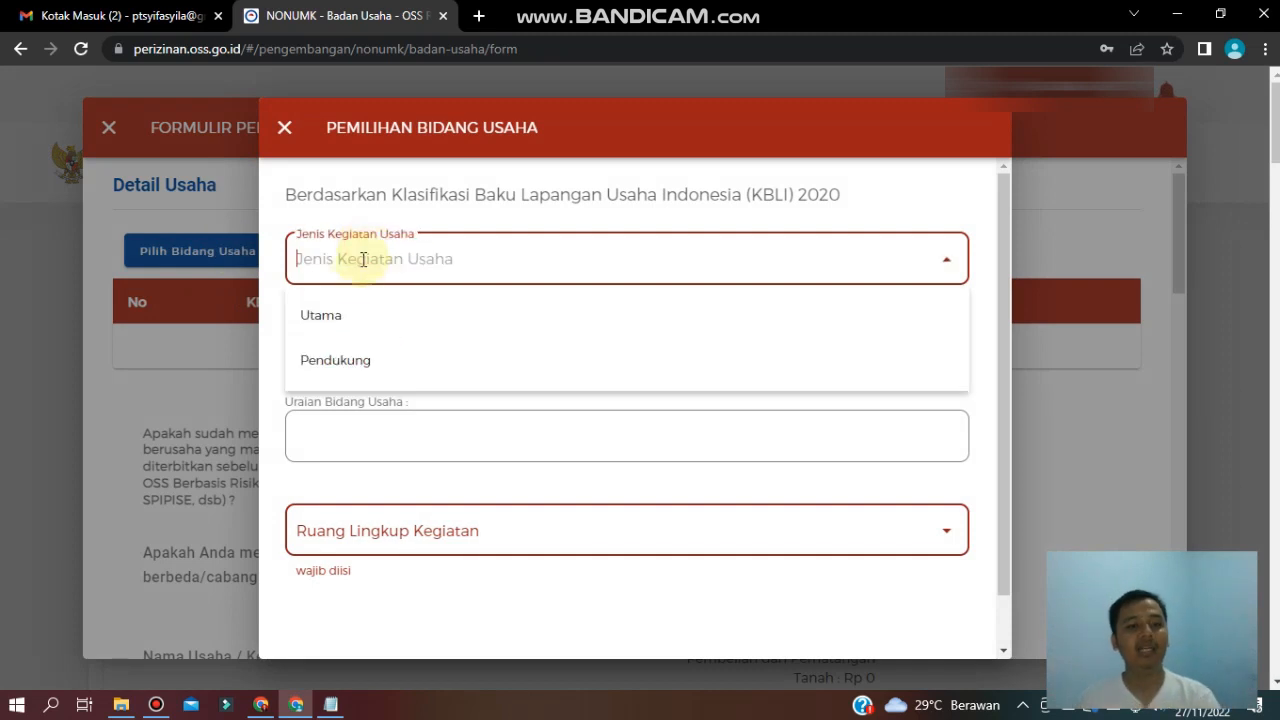
pyautogui.click(364, 367)
# - Choose KBLI 55191 Penginapan Remaja (Youth Hostel) with scope Seluruh and save it
pyautogui.click(372, 343)
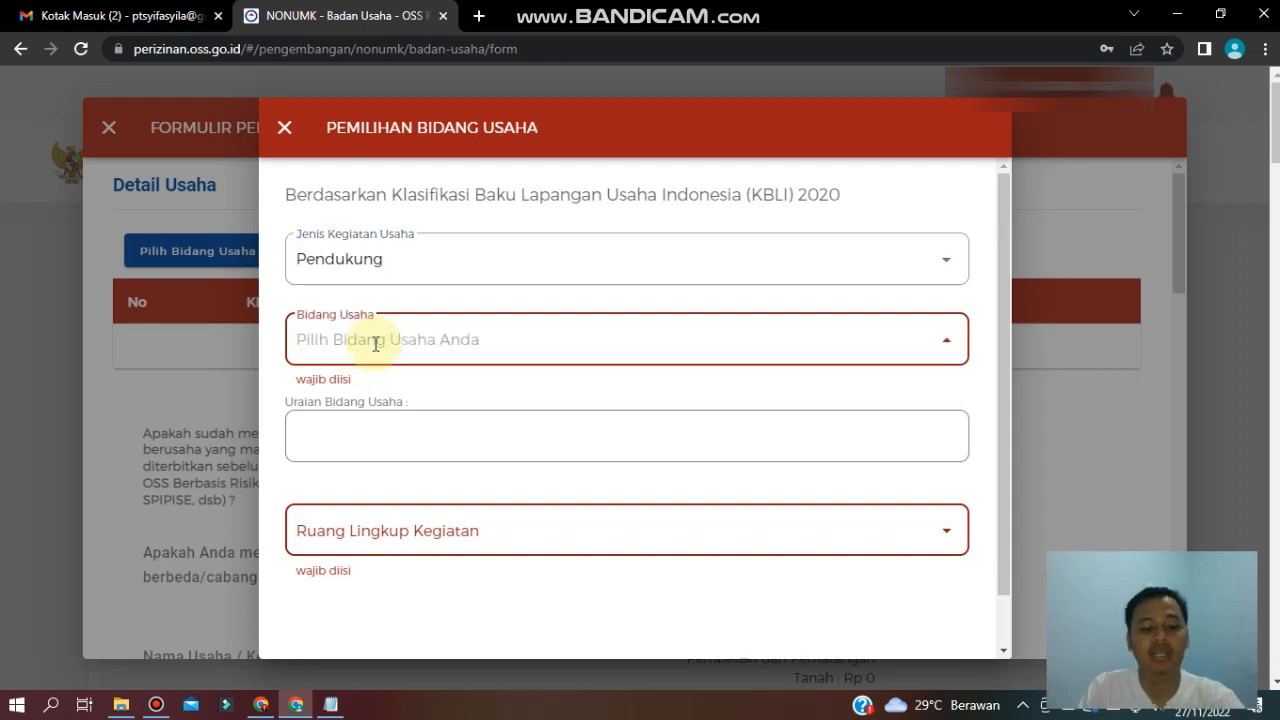
pyautogui.write('55191')
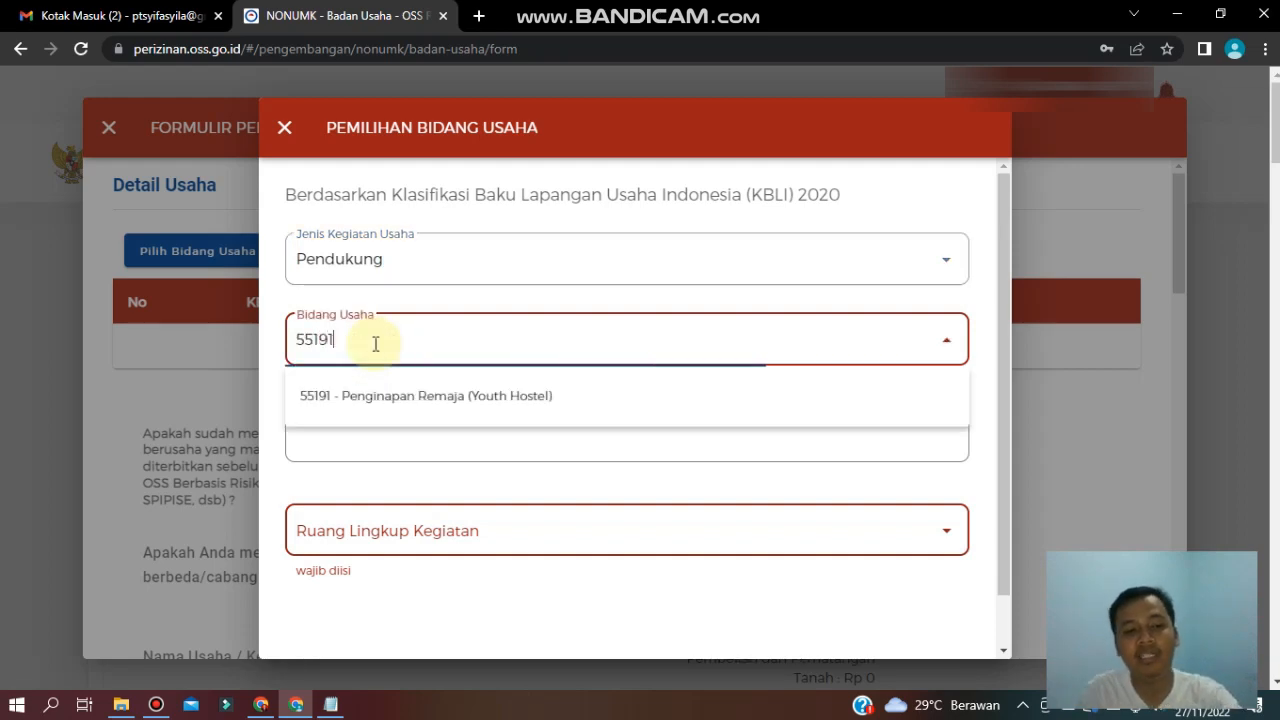
pyautogui.click(434, 396)
pyautogui.scroll(-3, 480, 360)
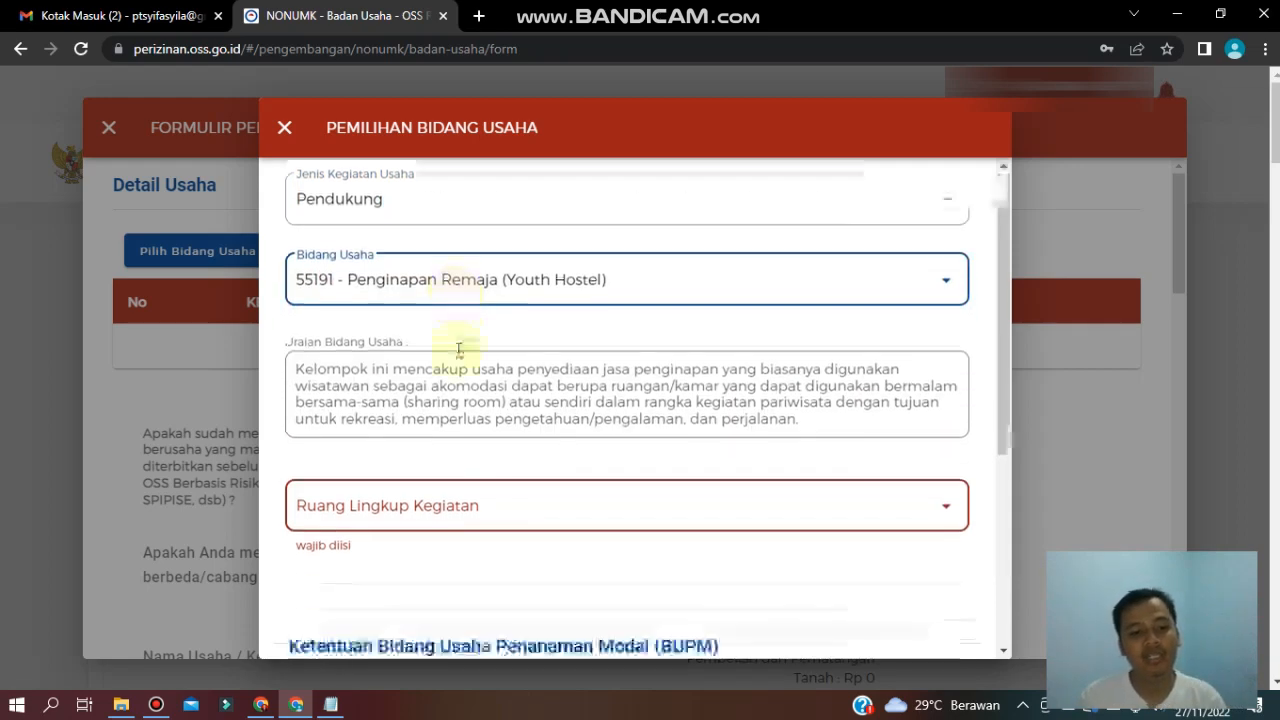
pyautogui.click(523, 297)
pyautogui.click(471, 360)
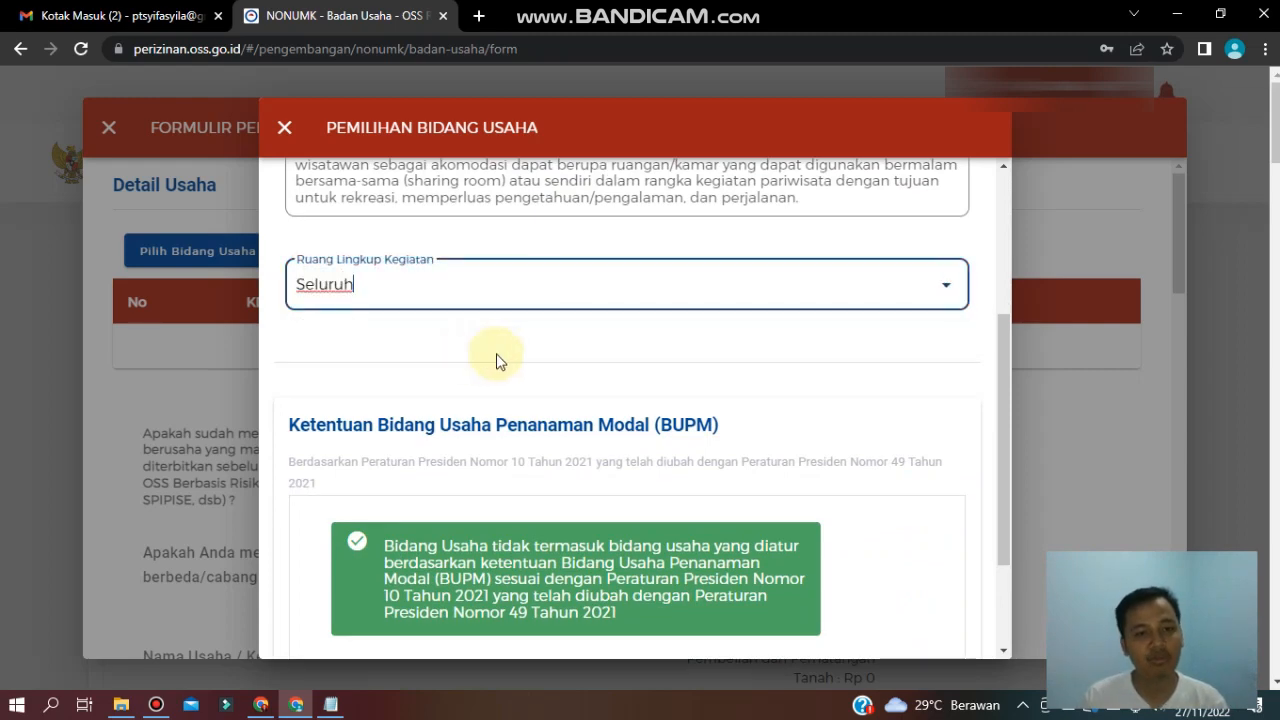
pyautogui.scroll(-3, 494, 357)
pyautogui.click(936, 628)
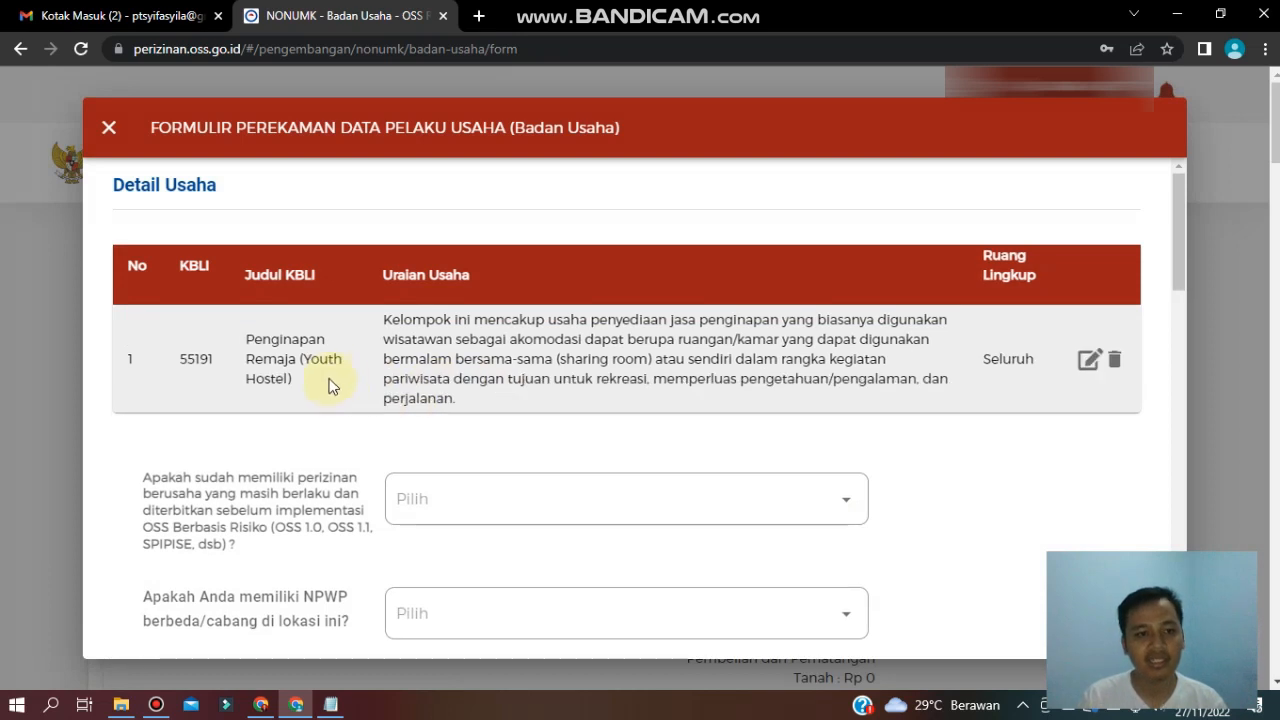
pyautogui.scroll(-2, 486, 349)
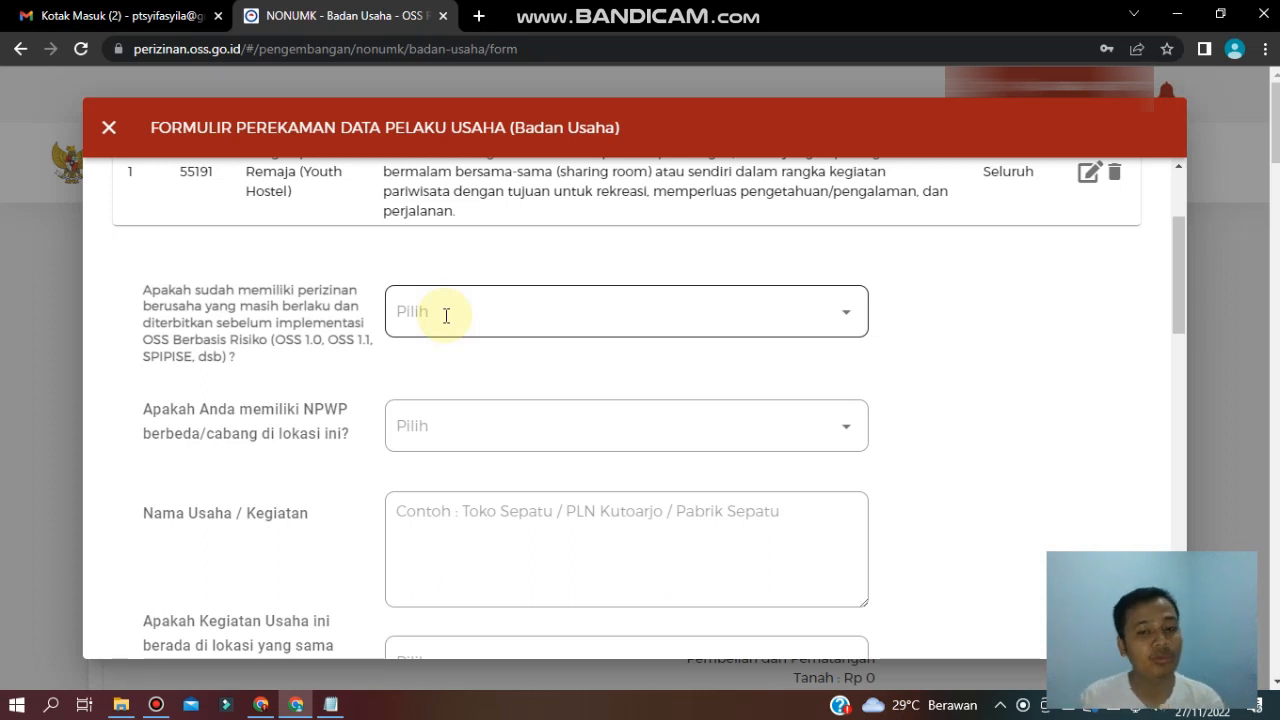
# - Answer Belum to the prior-permit question and Tidak to the NPWP branch question
pyautogui.click(446, 315)
pyautogui.click(463, 369)
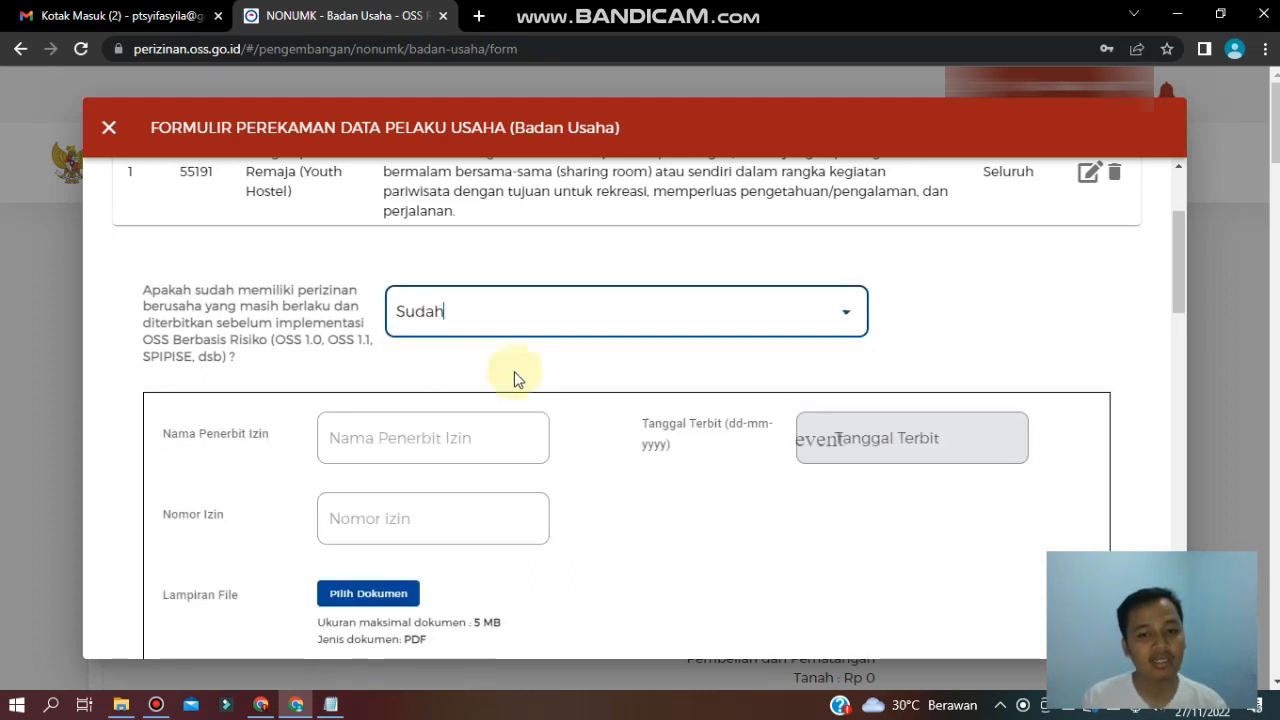
pyautogui.scroll(-2, 420, 518)
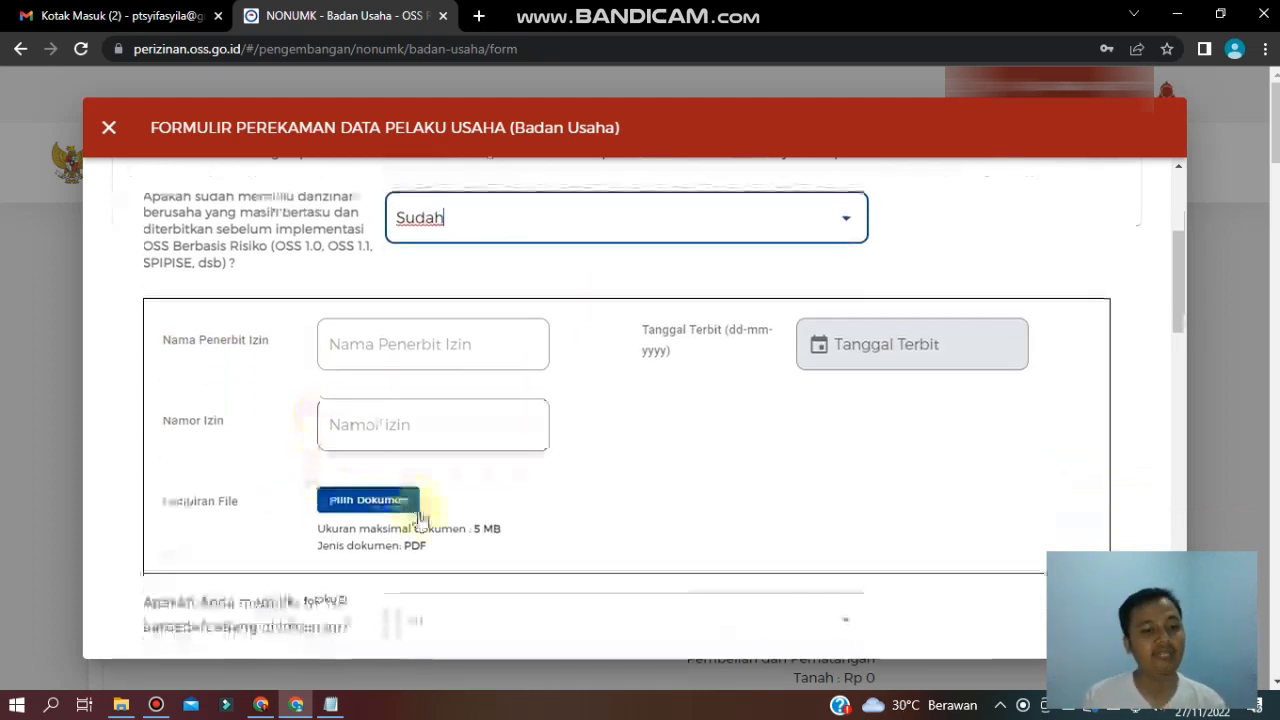
pyautogui.click(527, 217)
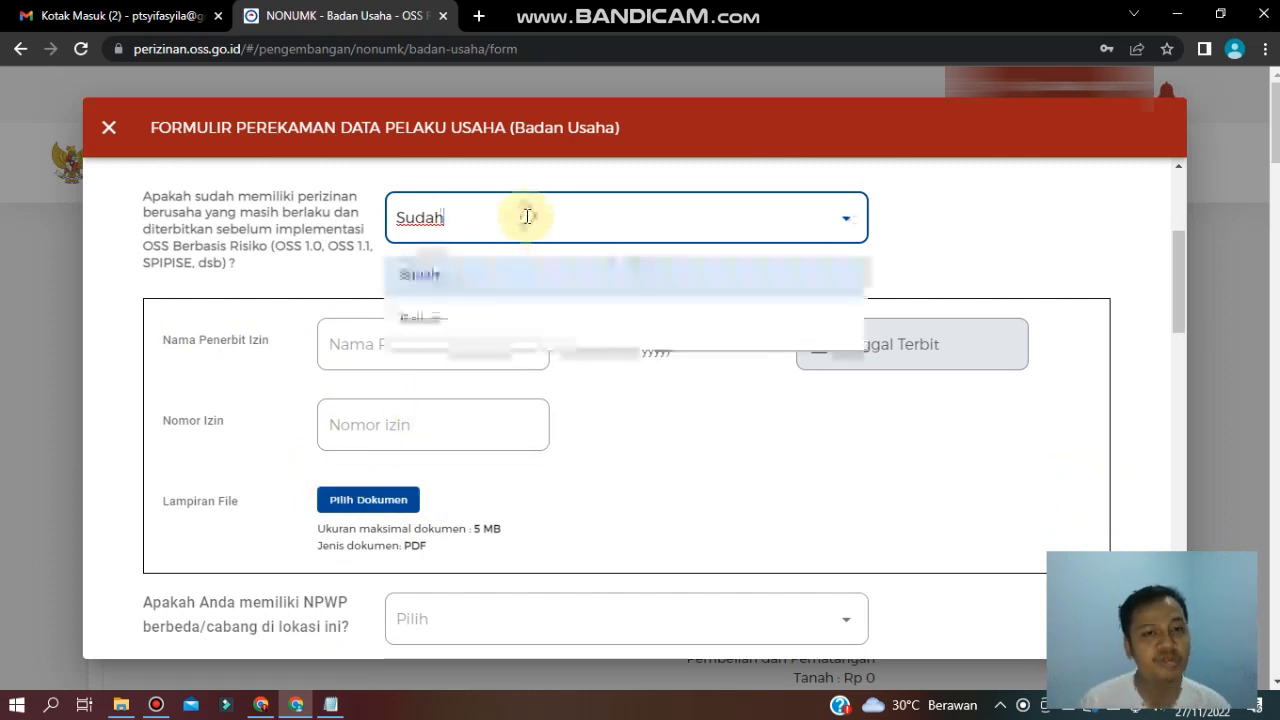
pyautogui.click(494, 327)
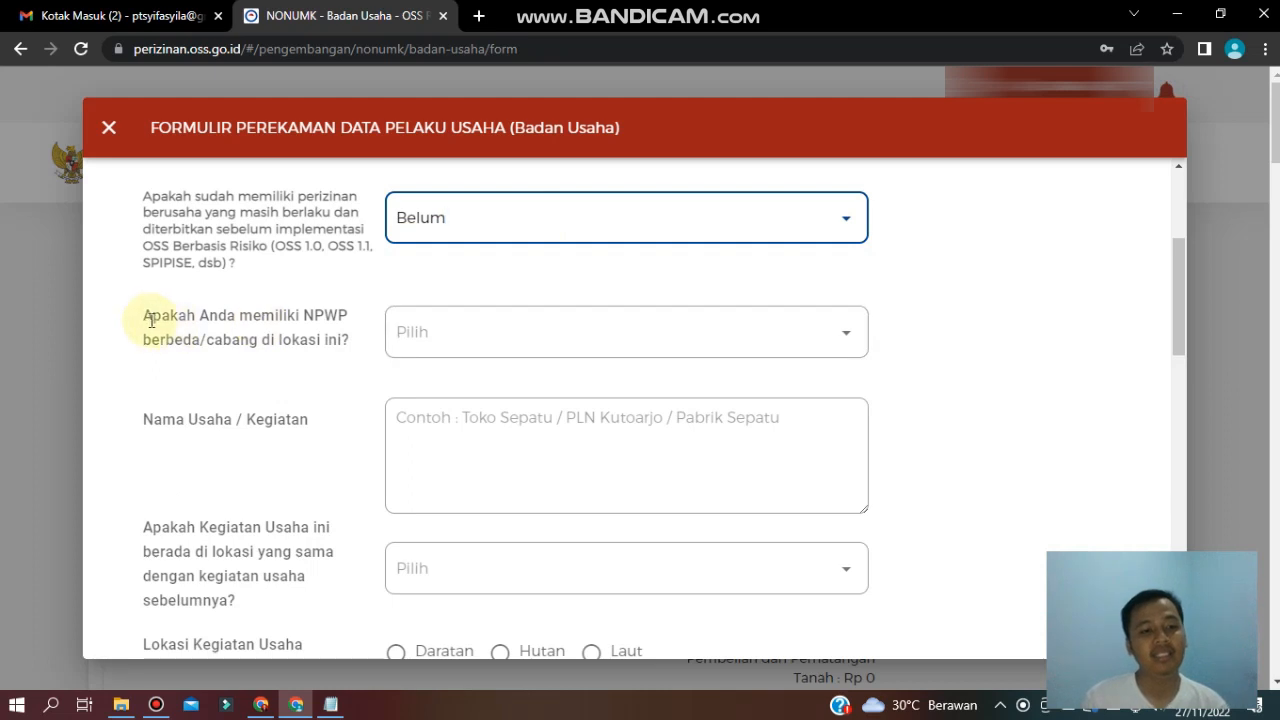
pyautogui.moveTo(137, 314); pyautogui.dragTo(349, 360)
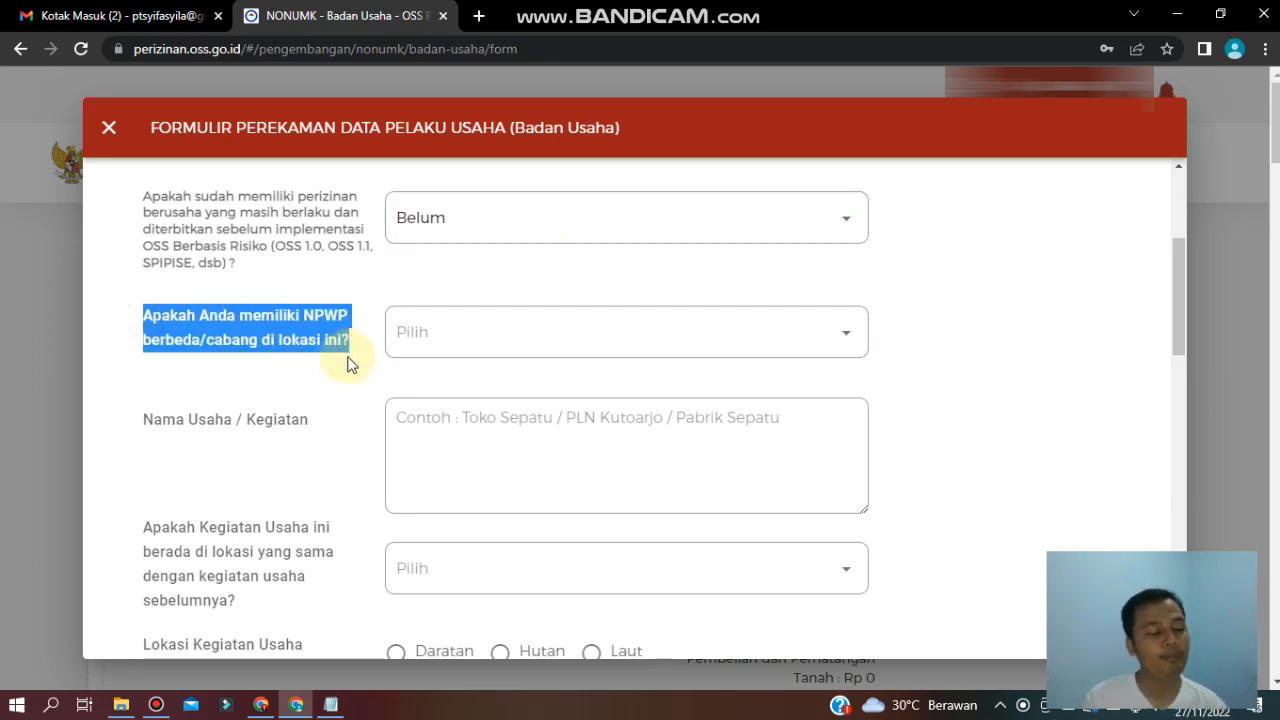
pyautogui.click(486, 326)
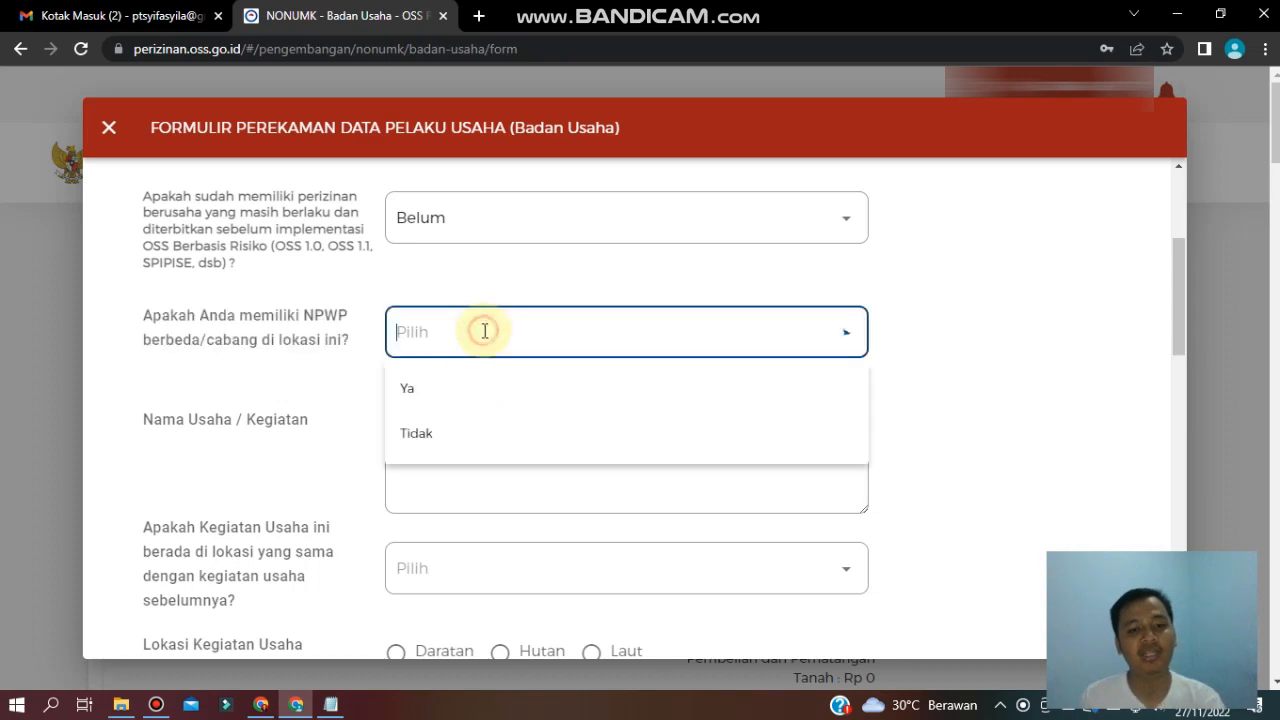
pyautogui.click(463, 437)
# - Copy the KBLI title 'Penginapan Remaja (Youth Hostel)' and paste it into Nama Usaha / Kegiatan
pyautogui.scroll(3, 400, 400)
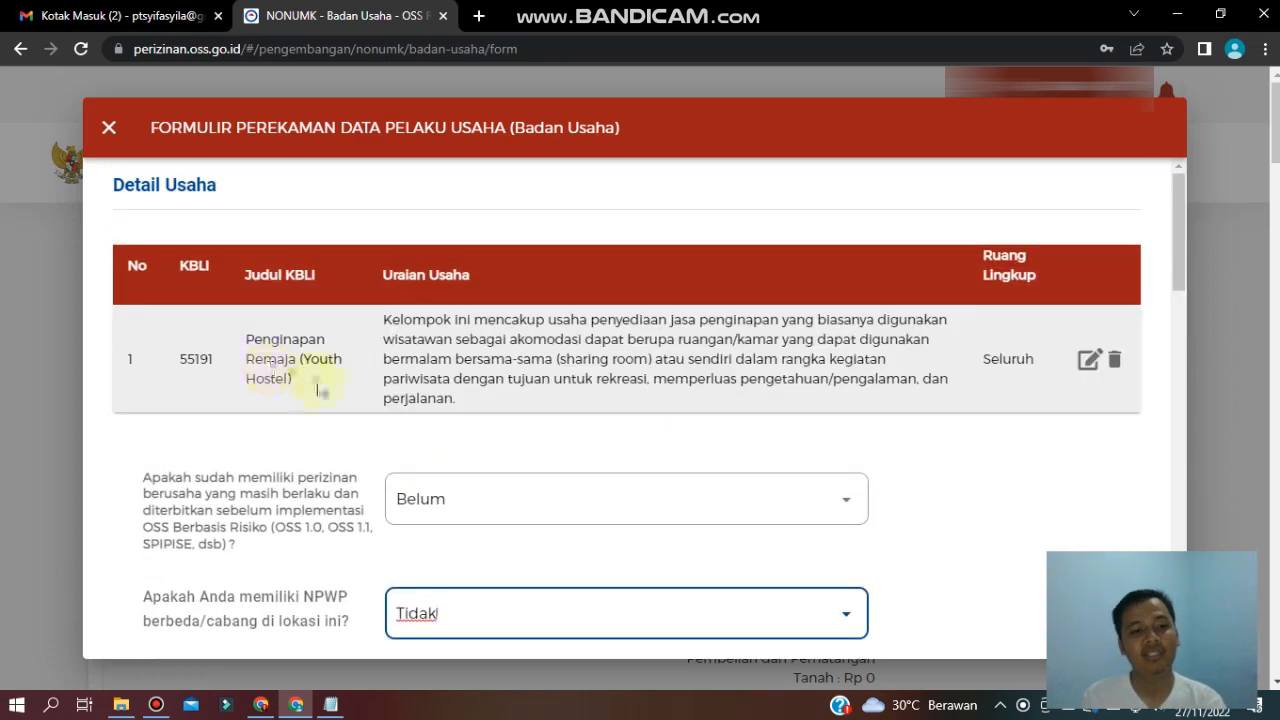
pyautogui.moveTo(314, 385); pyautogui.dragTo(244, 342)
pyautogui.rightClick(244, 342)
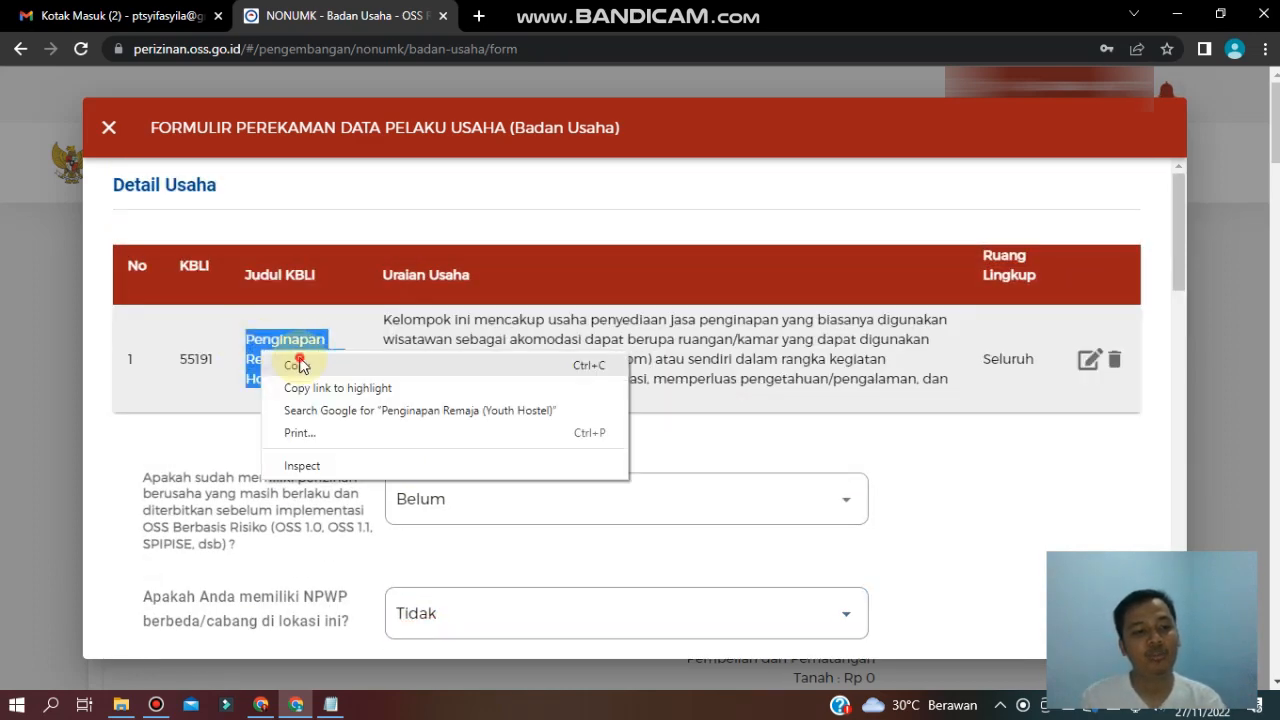
pyautogui.click(290, 365)
pyautogui.scroll(-2, 310, 373)
pyautogui.click(500, 443)
pyautogui.hotkey('ctrl', 'v')
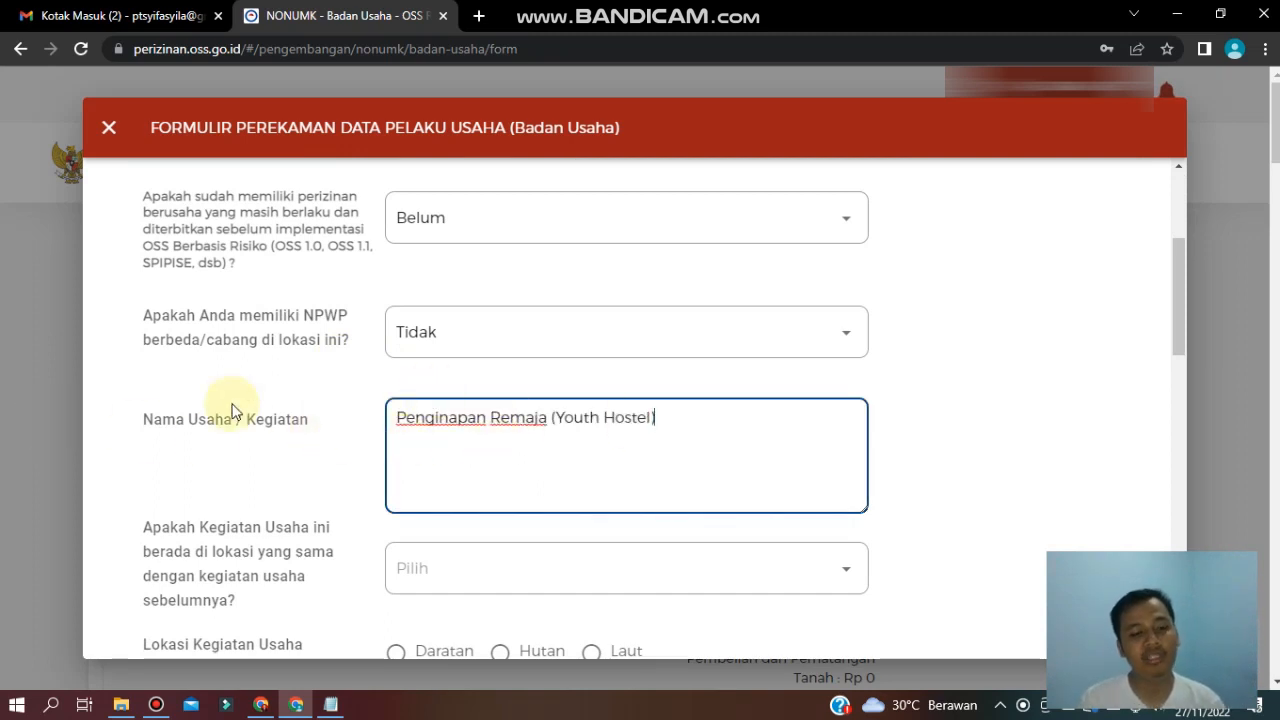
# - Answer Ya to same location, choose the first previous address, and set location type Daratan
pyautogui.scroll(-1, 268, 412)
pyautogui.scroll(-1, 268, 412)
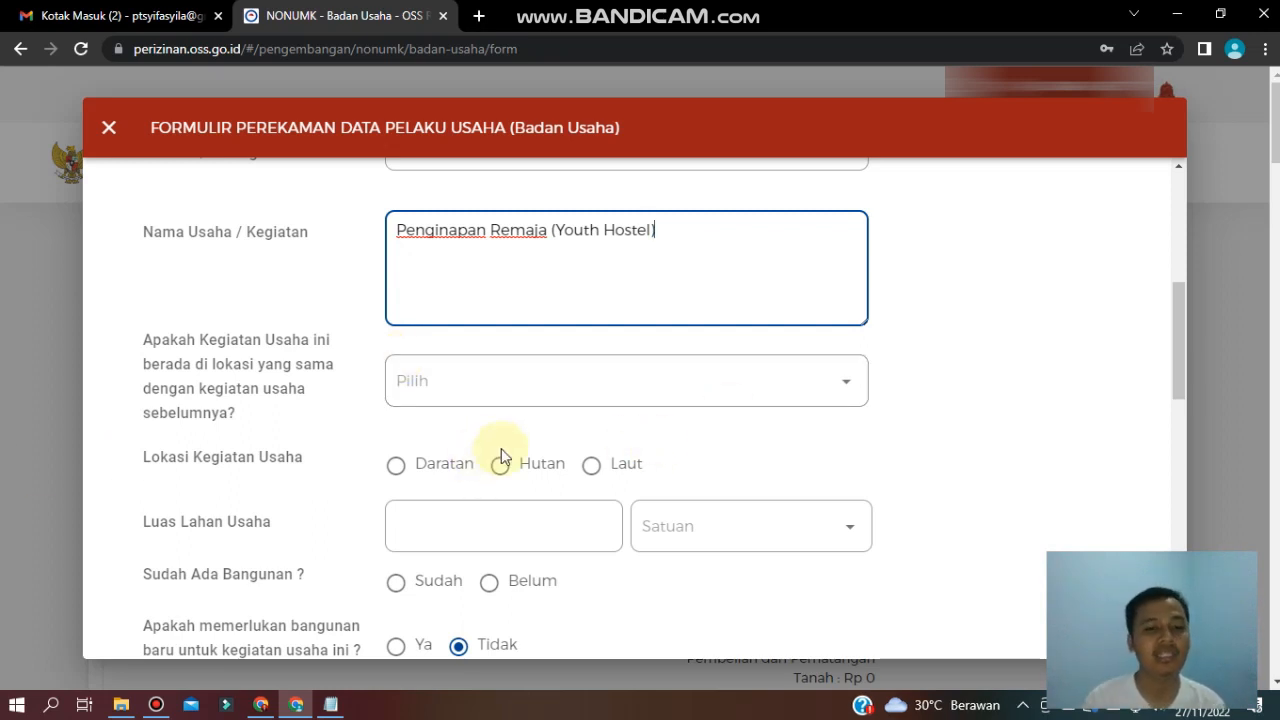
pyautogui.click(529, 378)
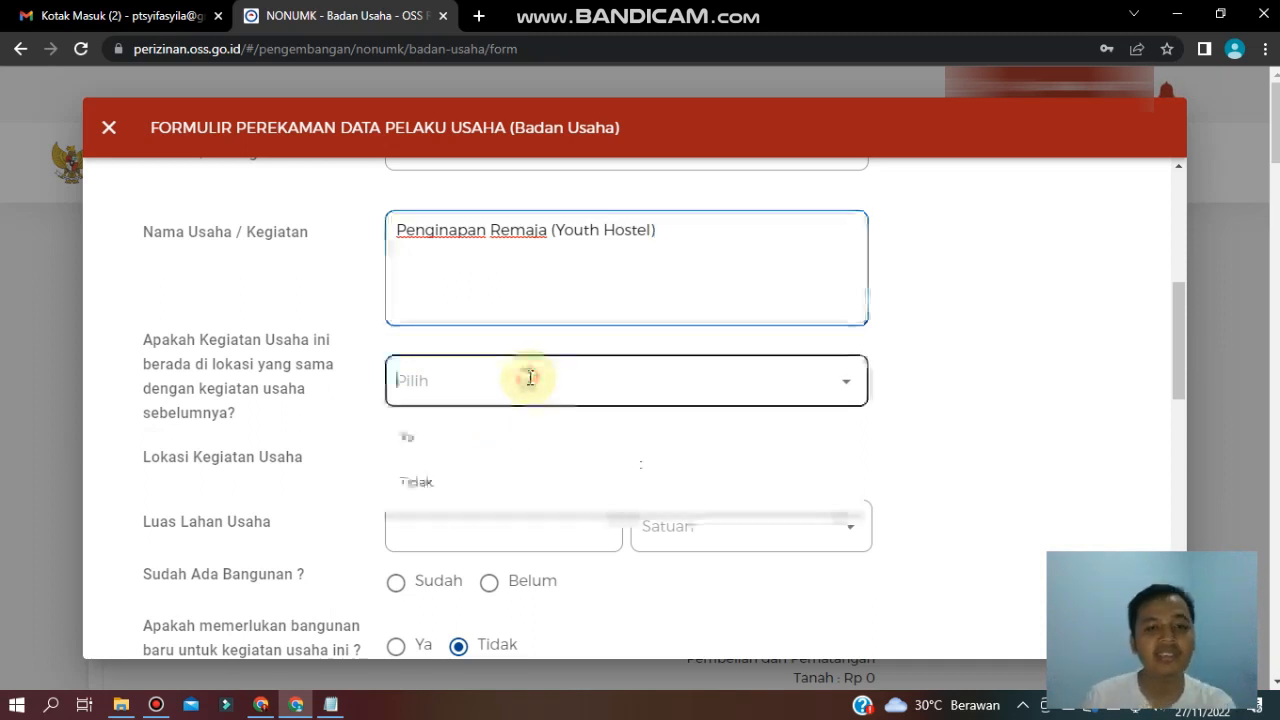
pyautogui.click(519, 438)
pyautogui.click(500, 464)
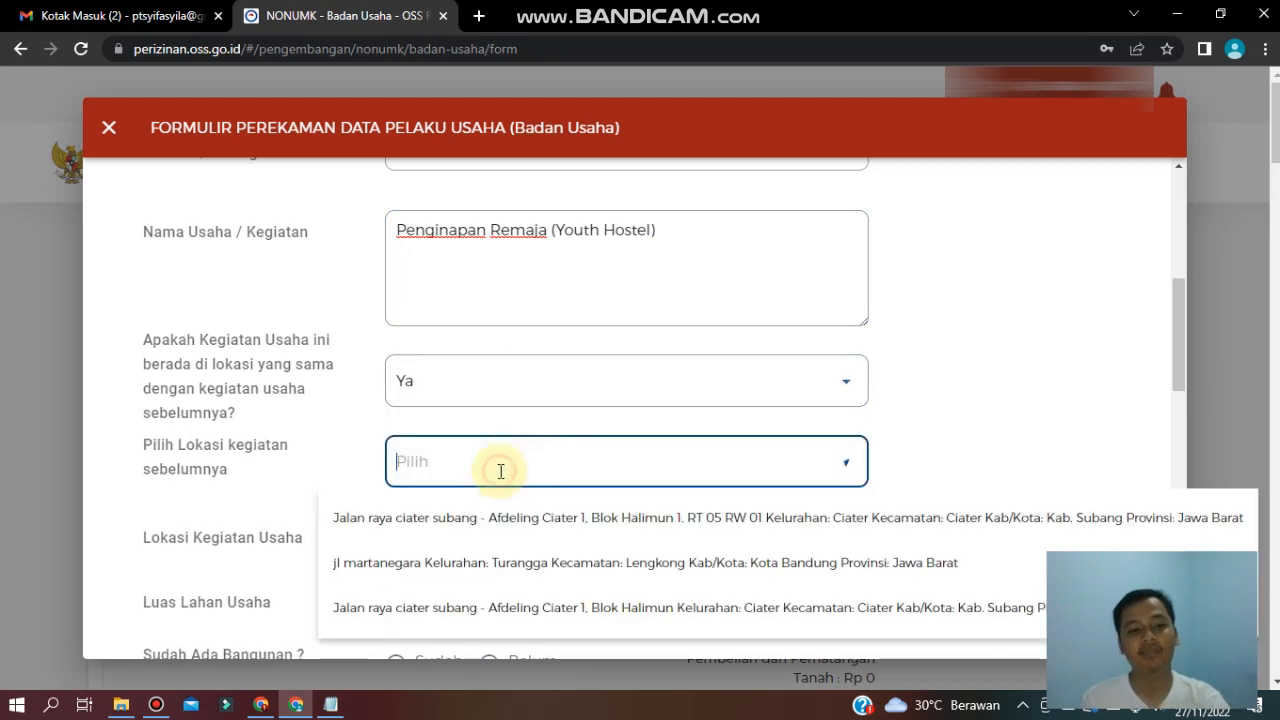
pyautogui.click(485, 522)
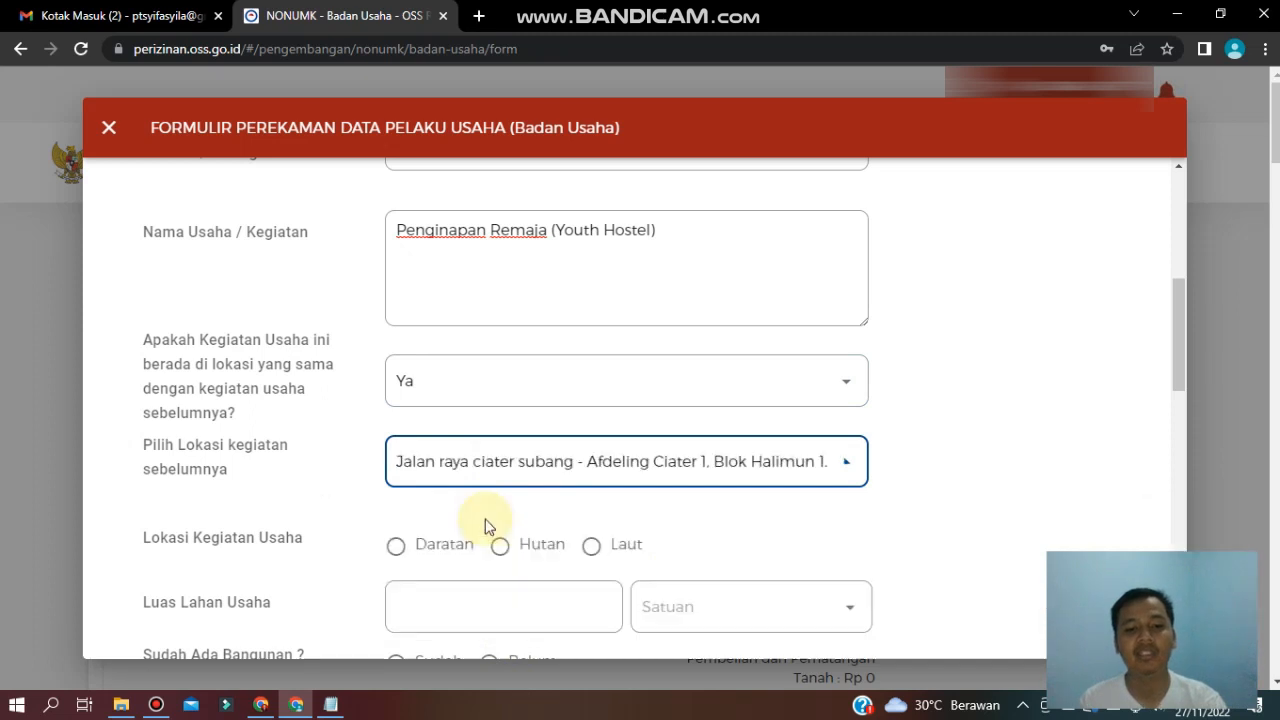
pyautogui.click(450, 541)
# - Answer Tidak to the land-sea crossing question
pyautogui.scroll(-3, 486, 463)
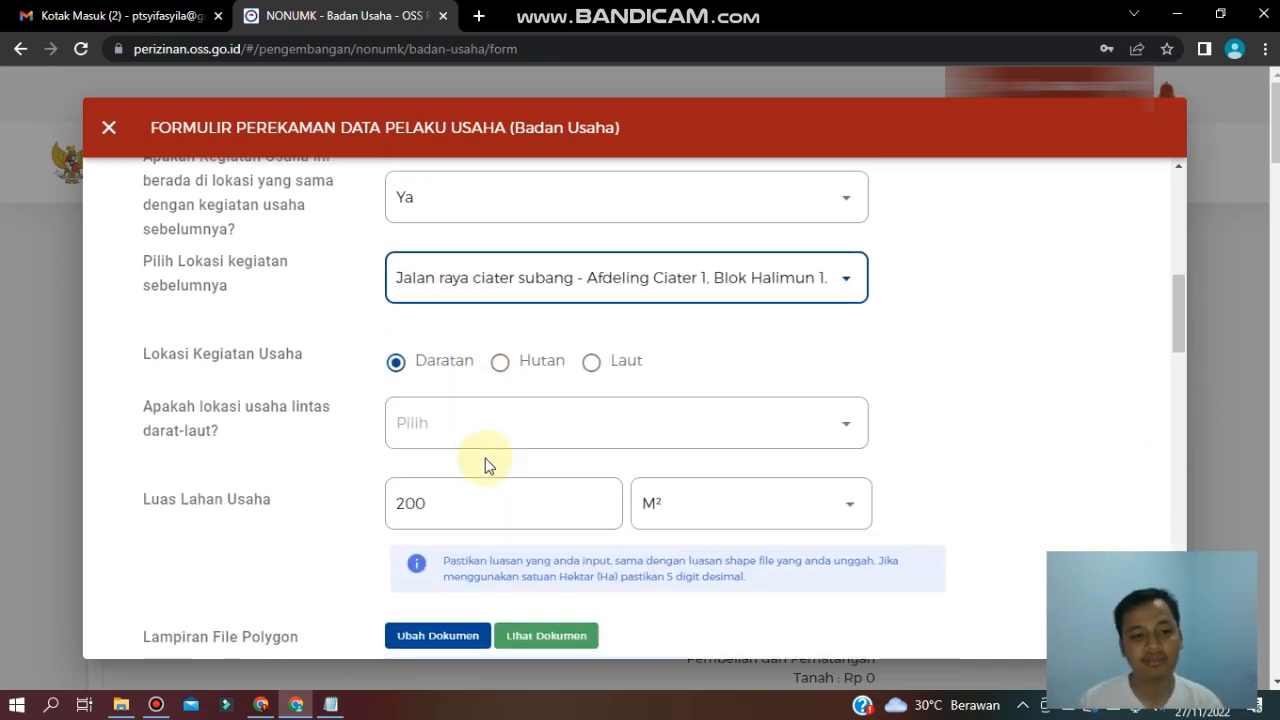
pyautogui.scroll(1, 497, 457)
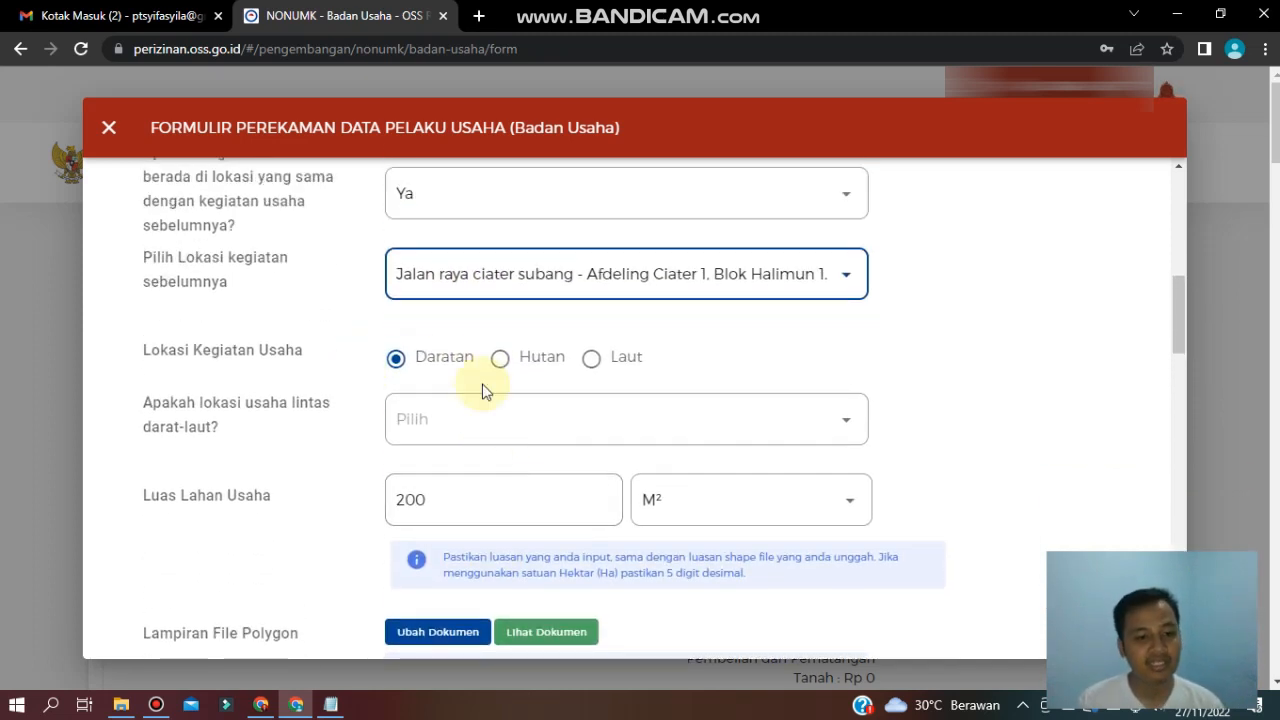
pyautogui.click(530, 428)
pyautogui.click(503, 531)
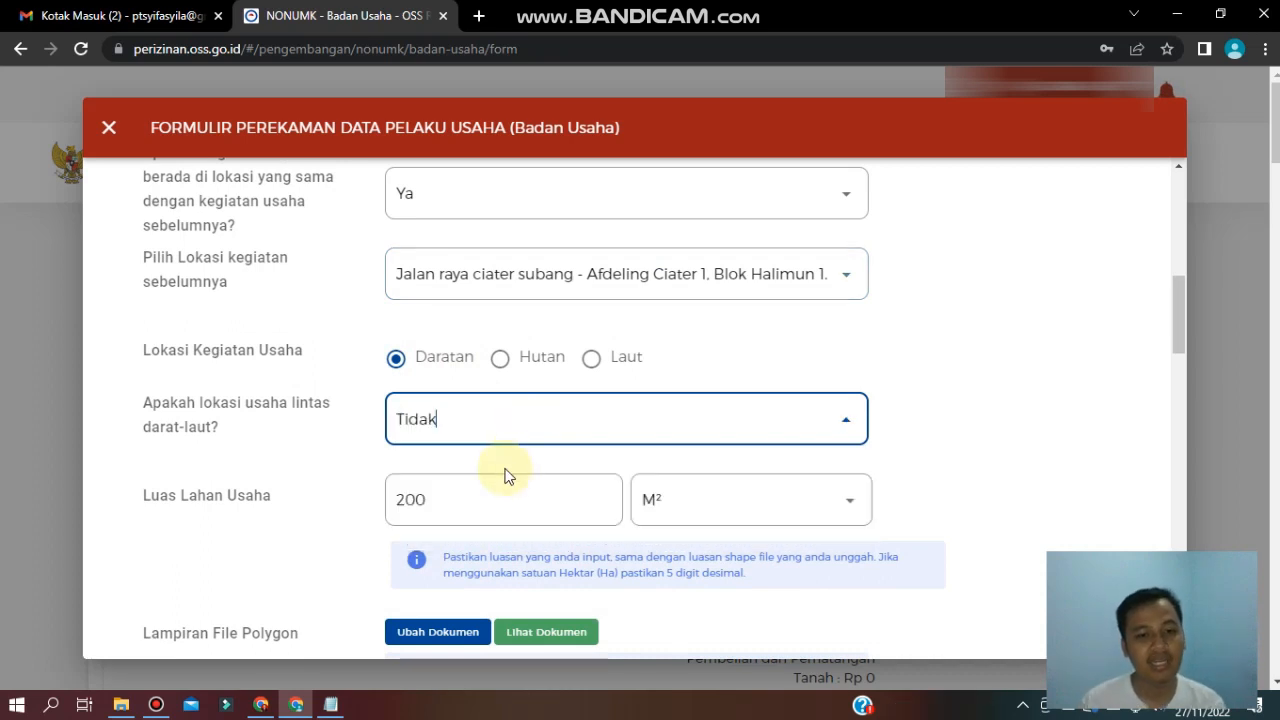
pyautogui.scroll(-1, 507, 462)
pyautogui.scroll(-2, 507, 462)
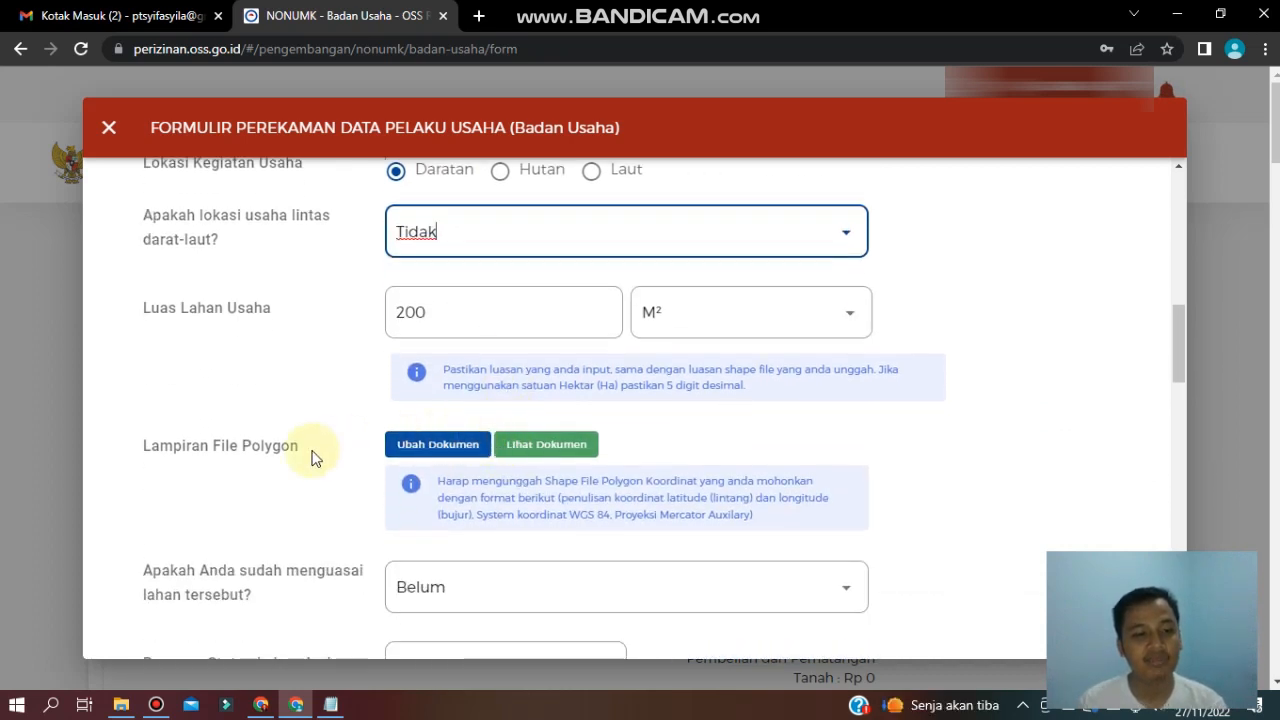
pyautogui.moveTo(143, 463); pyautogui.dragTo(306, 448)
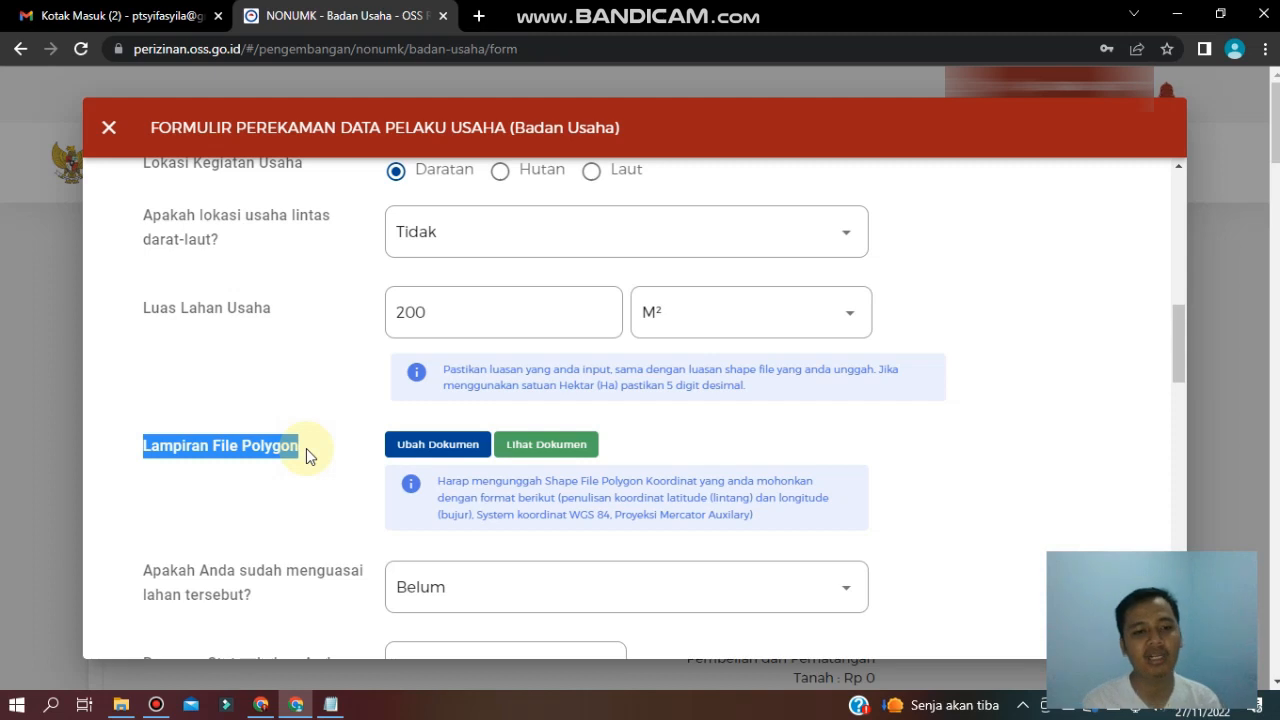
# - Replace the polygon file with AIRU from Downloads and accept its 49.566,66 M² area over 200 M²
pyautogui.click(465, 448)
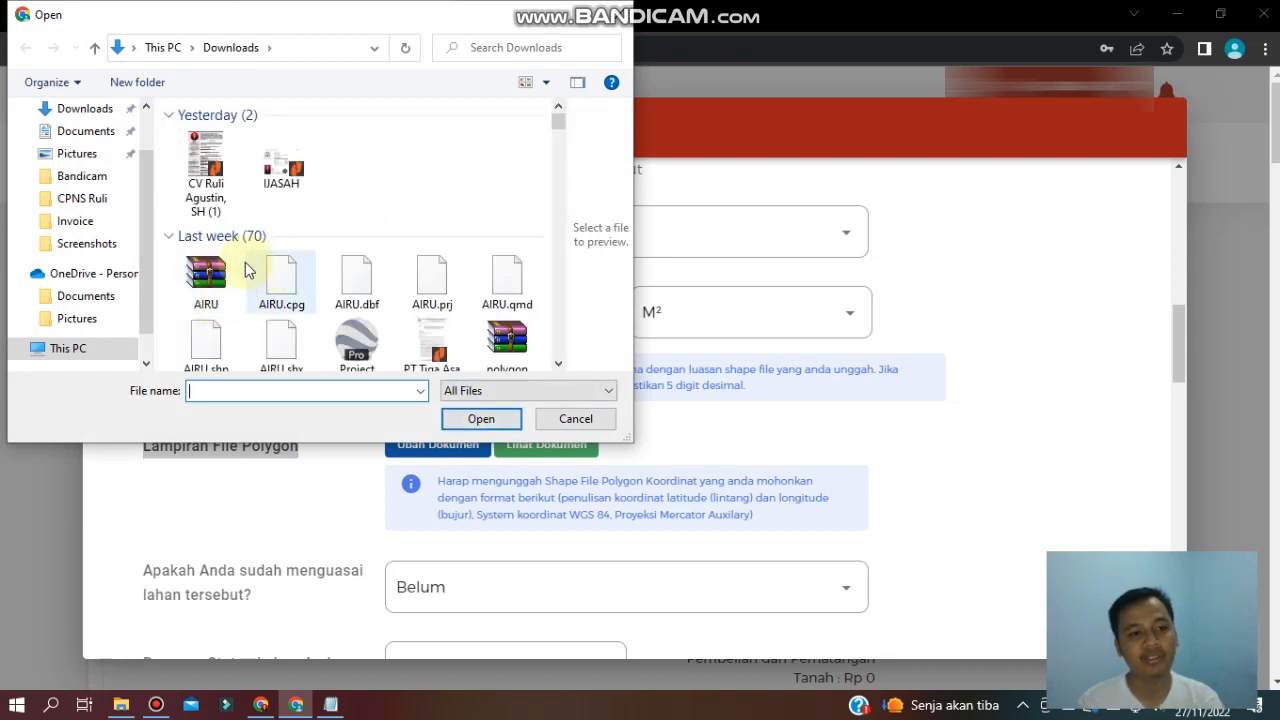
pyautogui.click(226, 277)
pyautogui.doubleClick(226, 277)
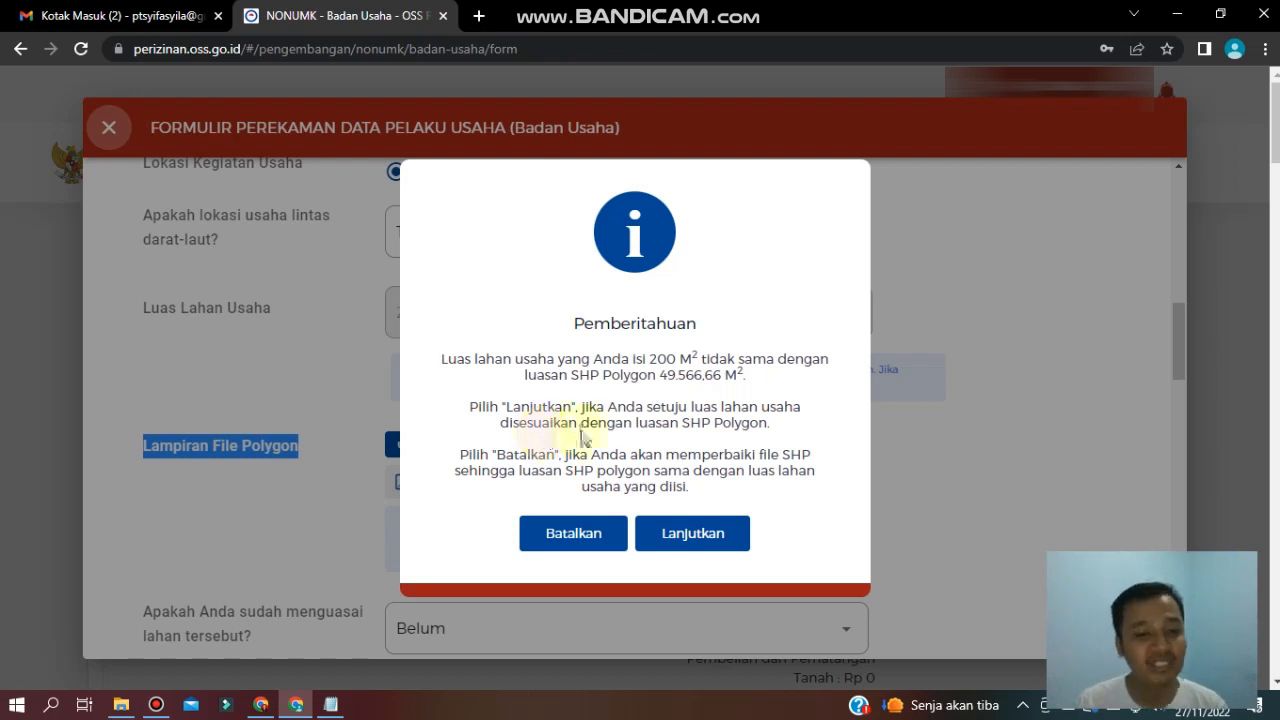
pyautogui.click(720, 540)
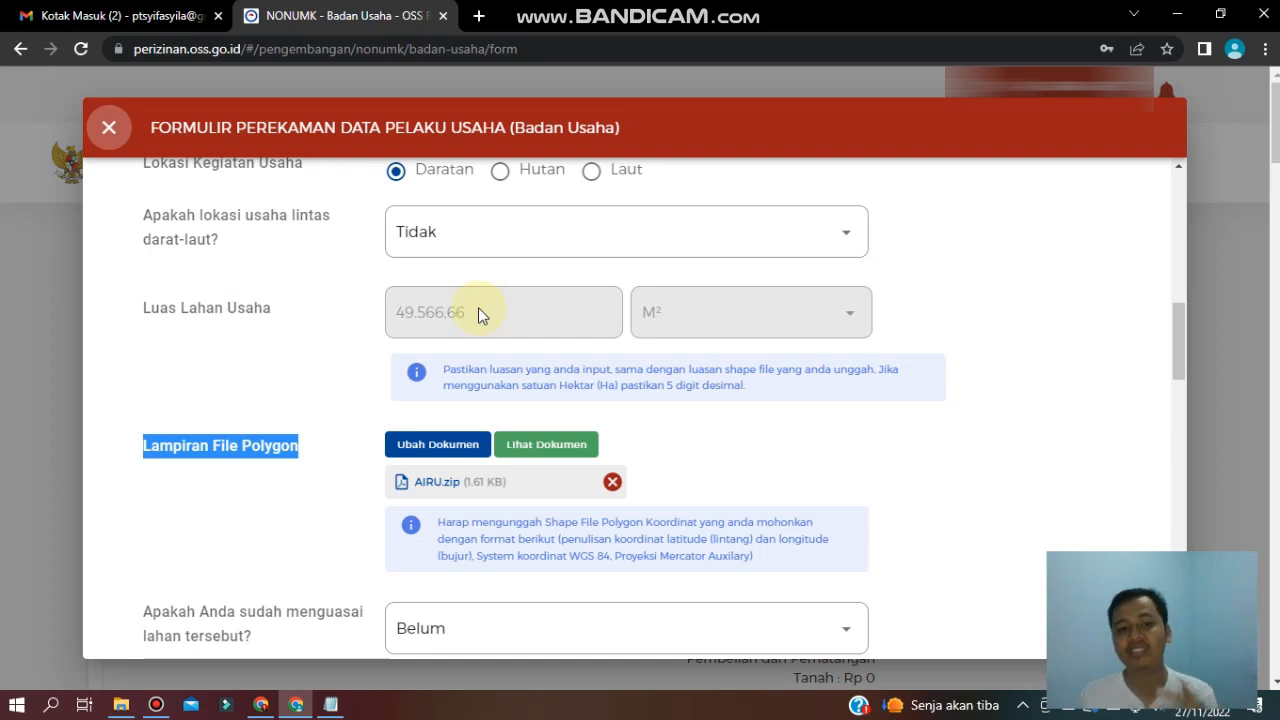
# - Attach the 346.76 KB PDF as the building technical plan document
pyautogui.scroll(-5, 478, 312)
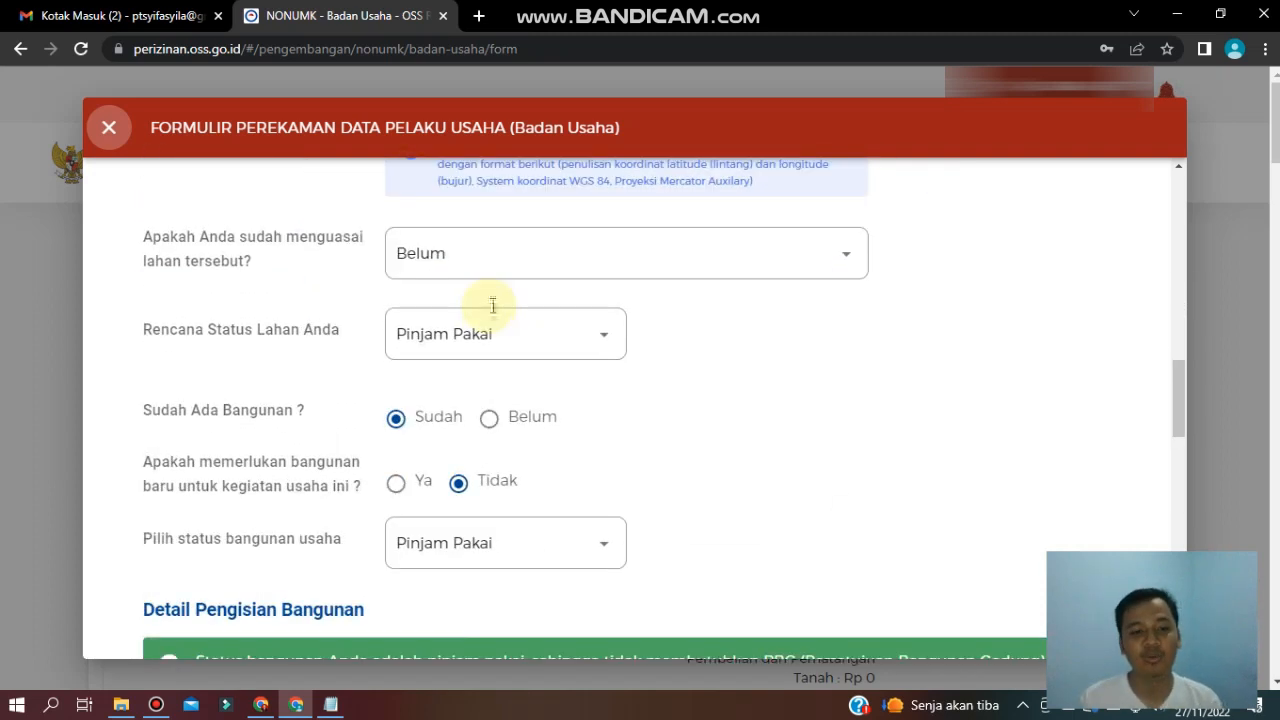
pyautogui.scroll(-3, 497, 310)
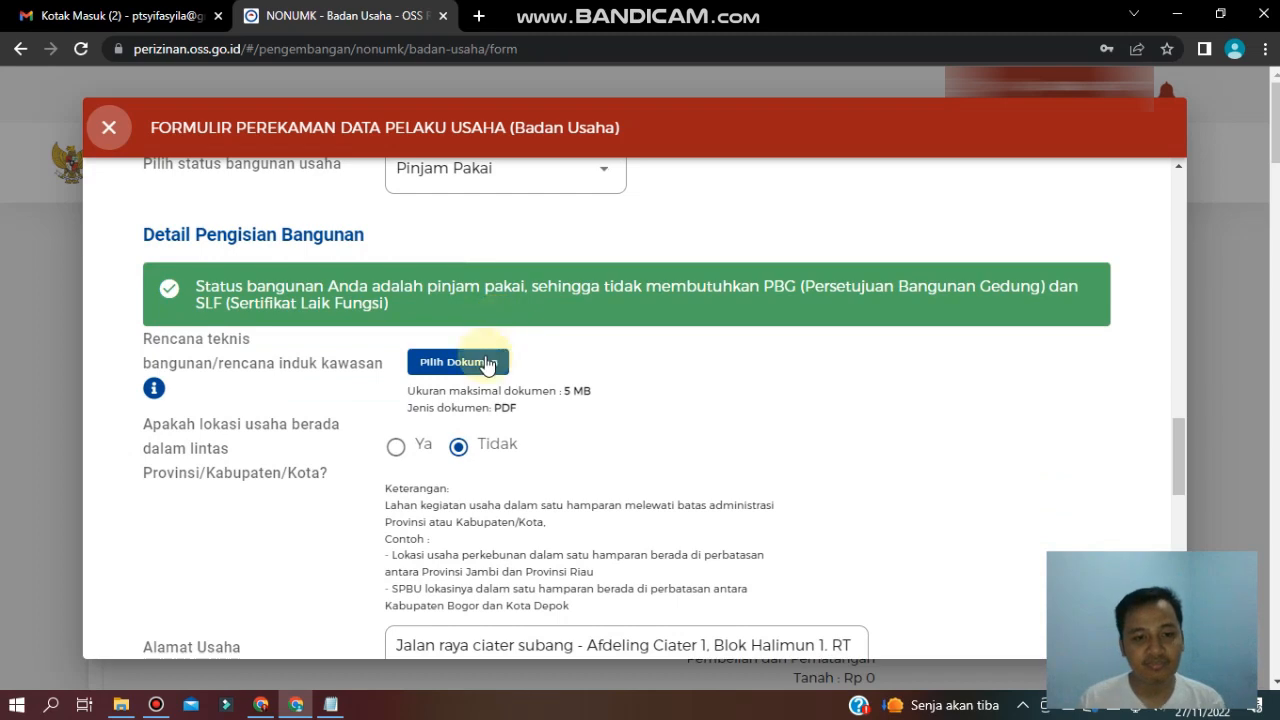
pyautogui.click(488, 362)
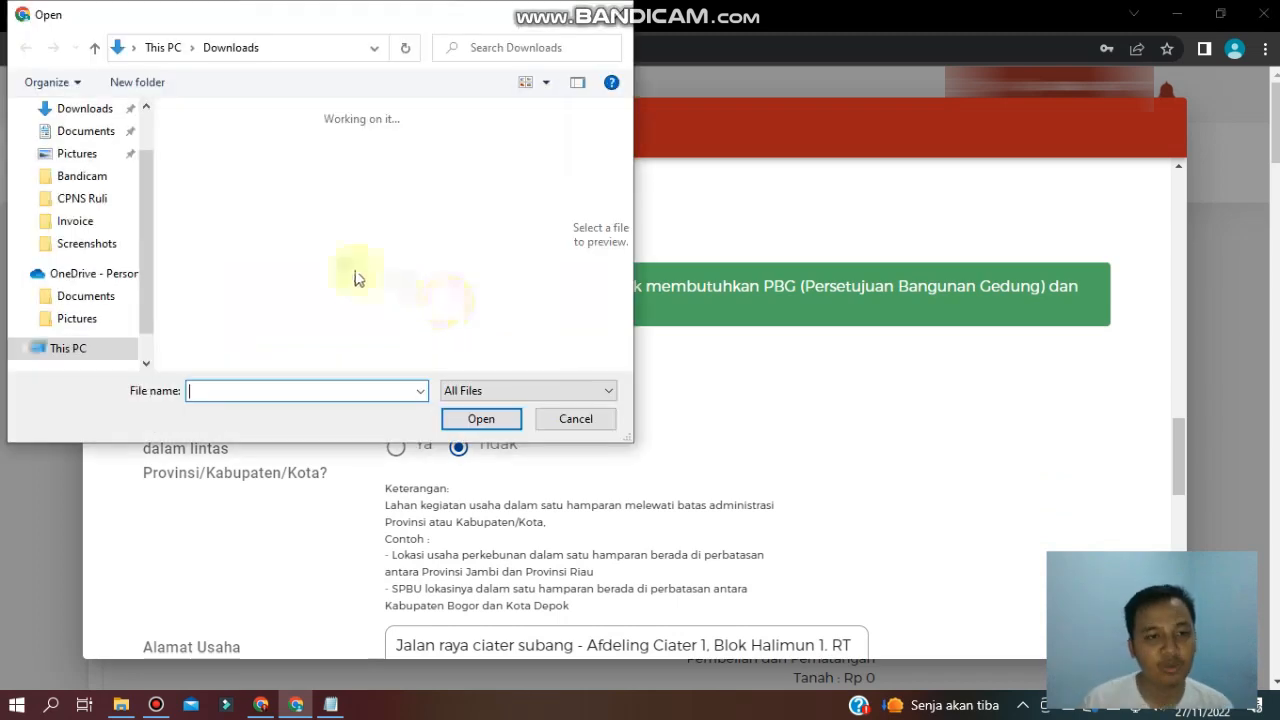
pyautogui.scroll(-3, 258, 234)
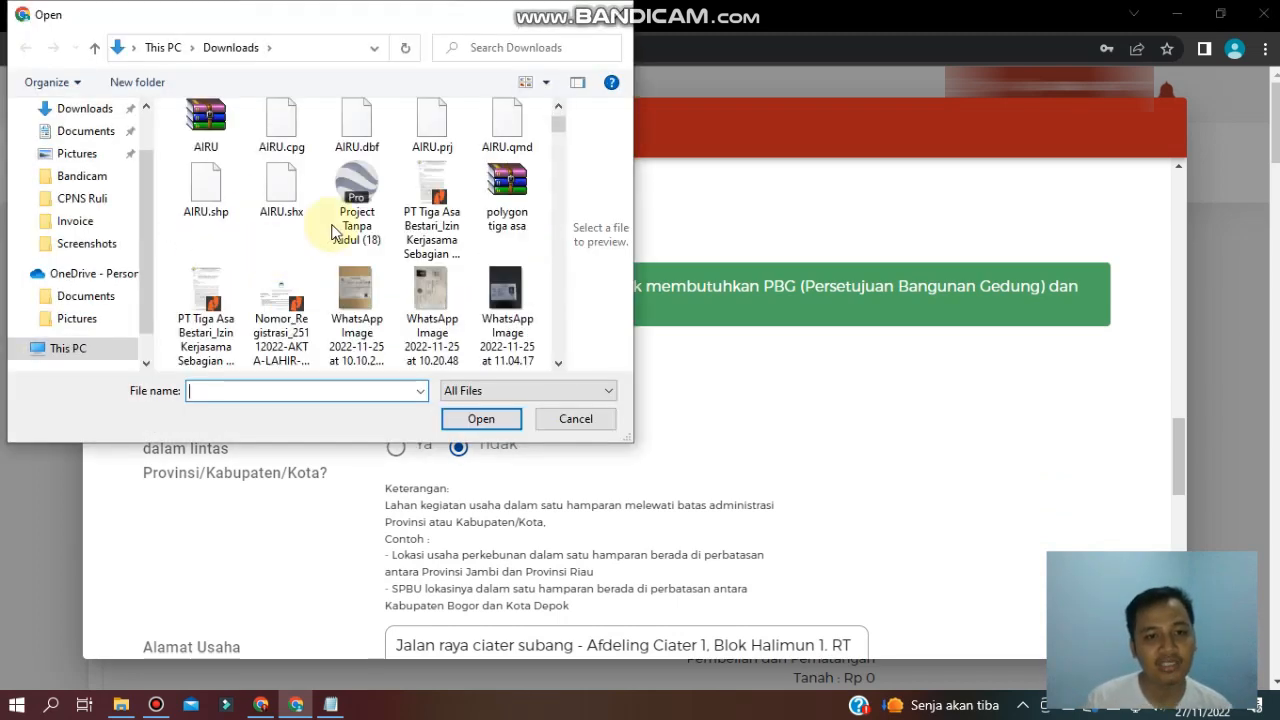
pyautogui.doubleClick(435, 172)
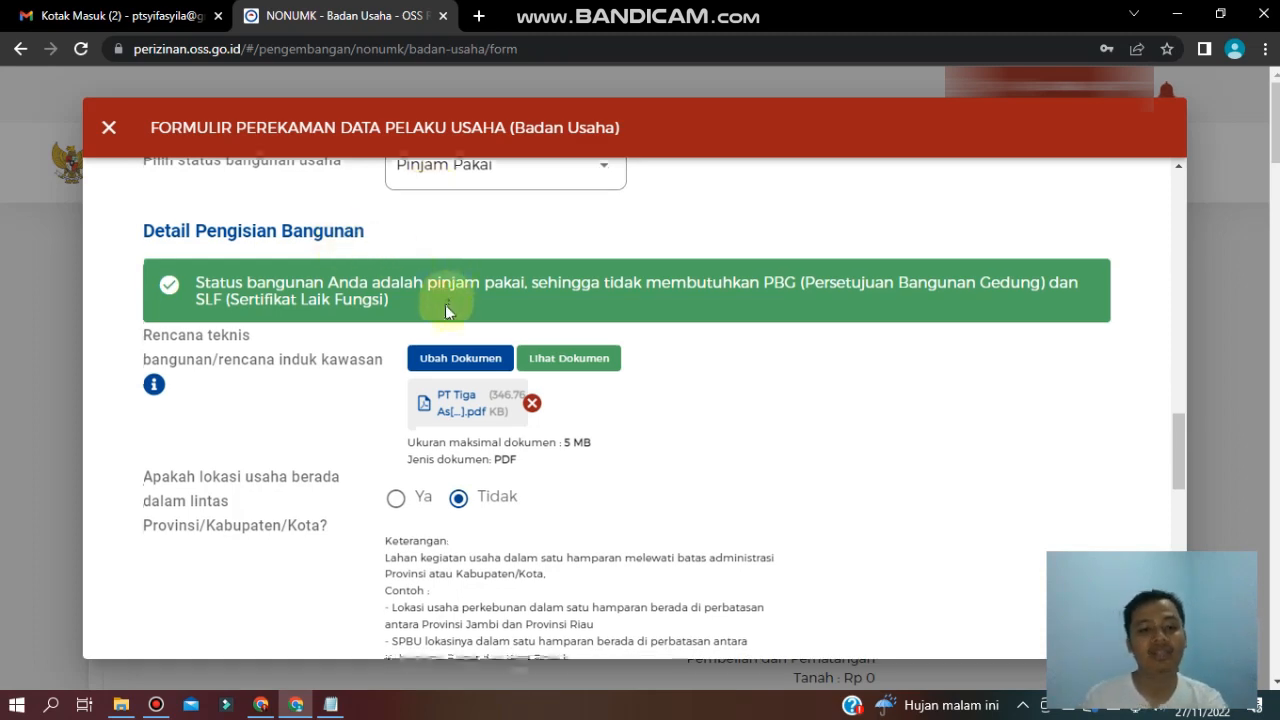
pyautogui.scroll(-7, 450, 300)
pyautogui.scroll(-4, 448, 310)
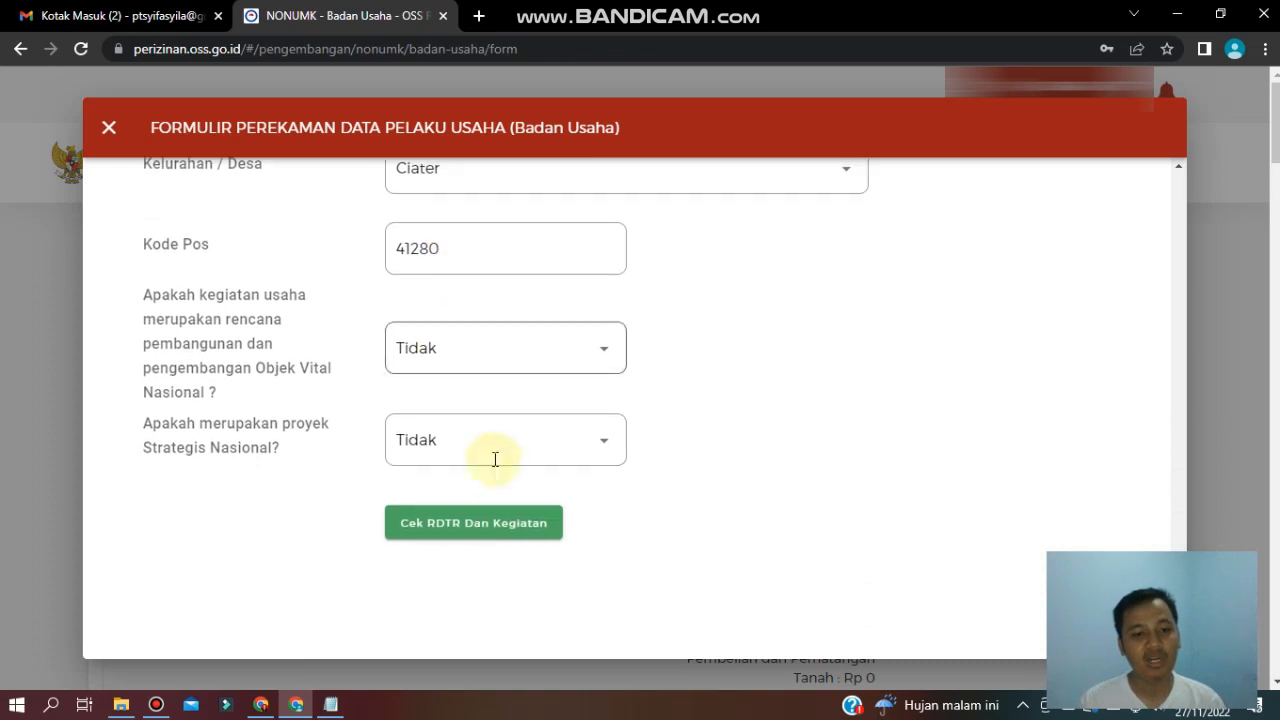
# - Run 'Cek RDTR Dan Kegiatan', then answer Tidak to the already-licensed land and business-expansion questions
pyautogui.click(491, 522)
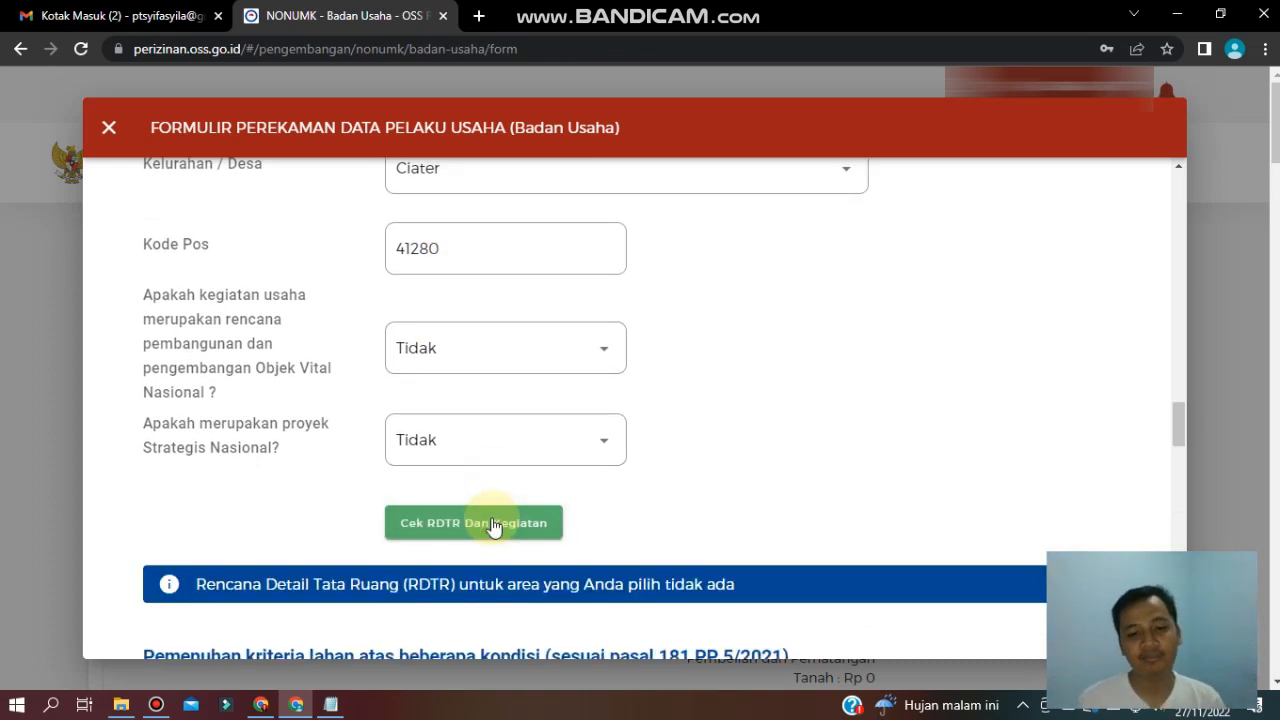
pyautogui.scroll(-4, 491, 527)
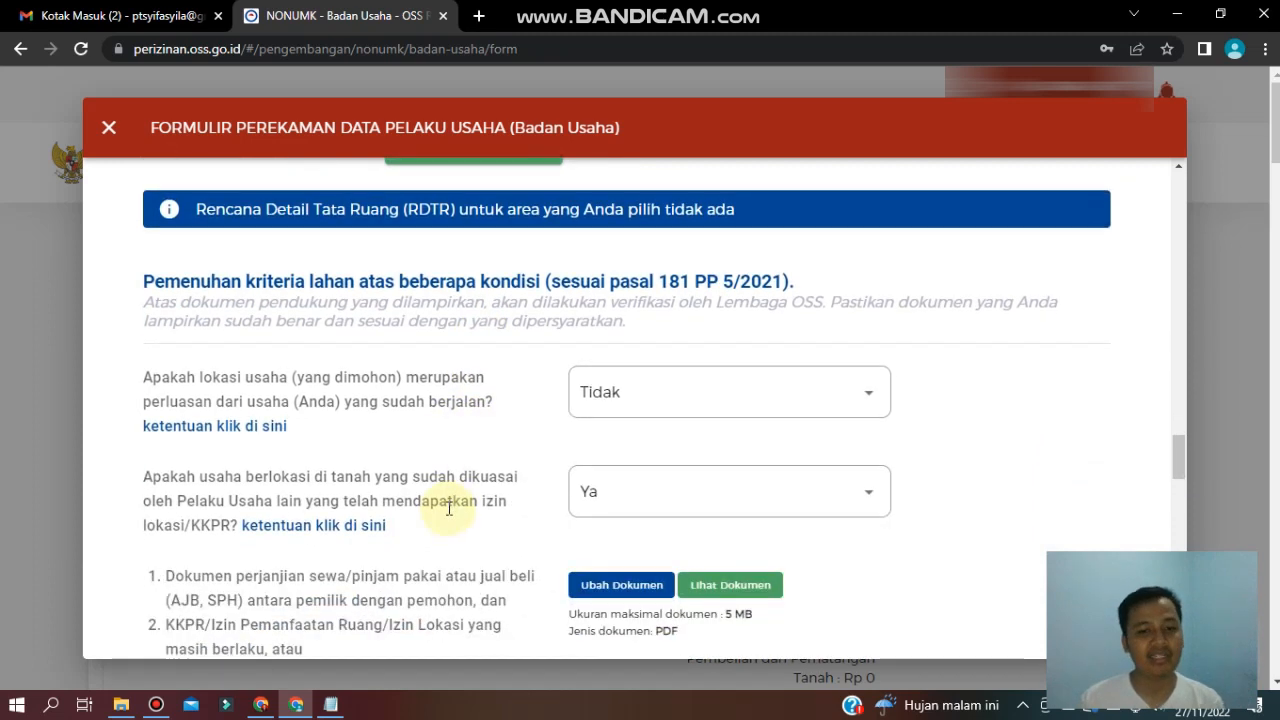
pyautogui.click(640, 485)
pyautogui.click(611, 600)
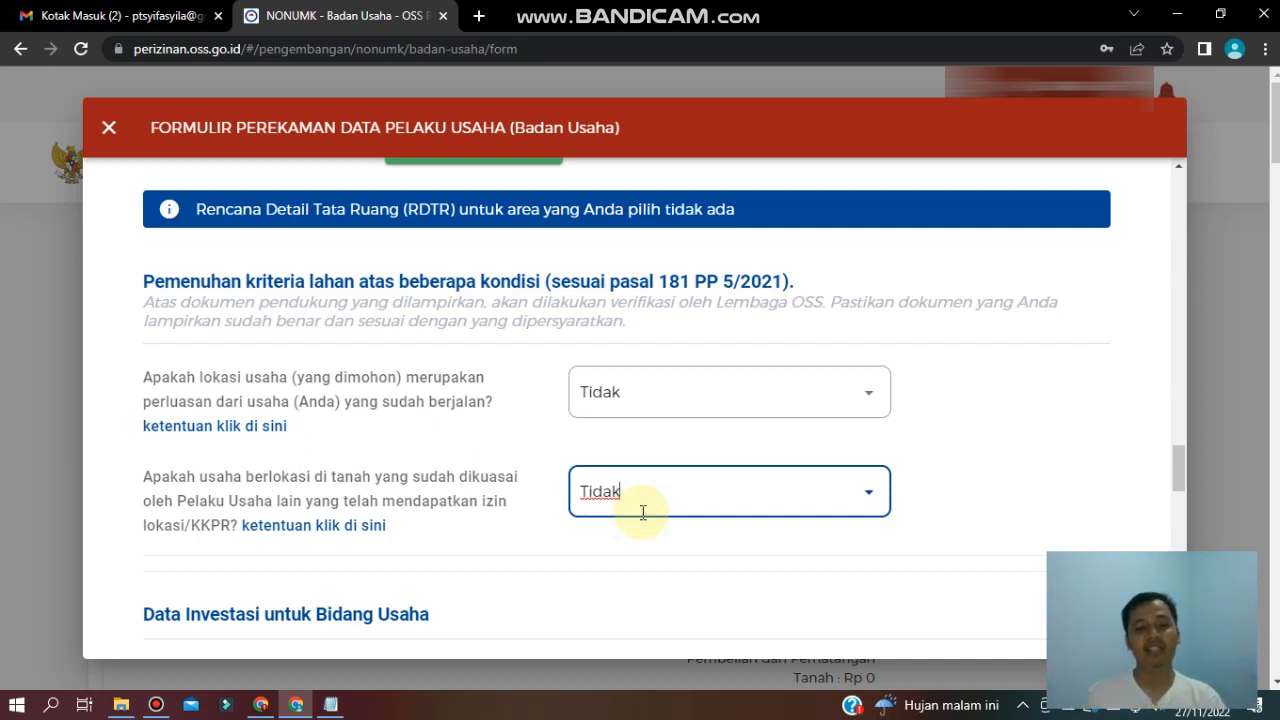
pyautogui.click(671, 373)
pyautogui.click(671, 449)
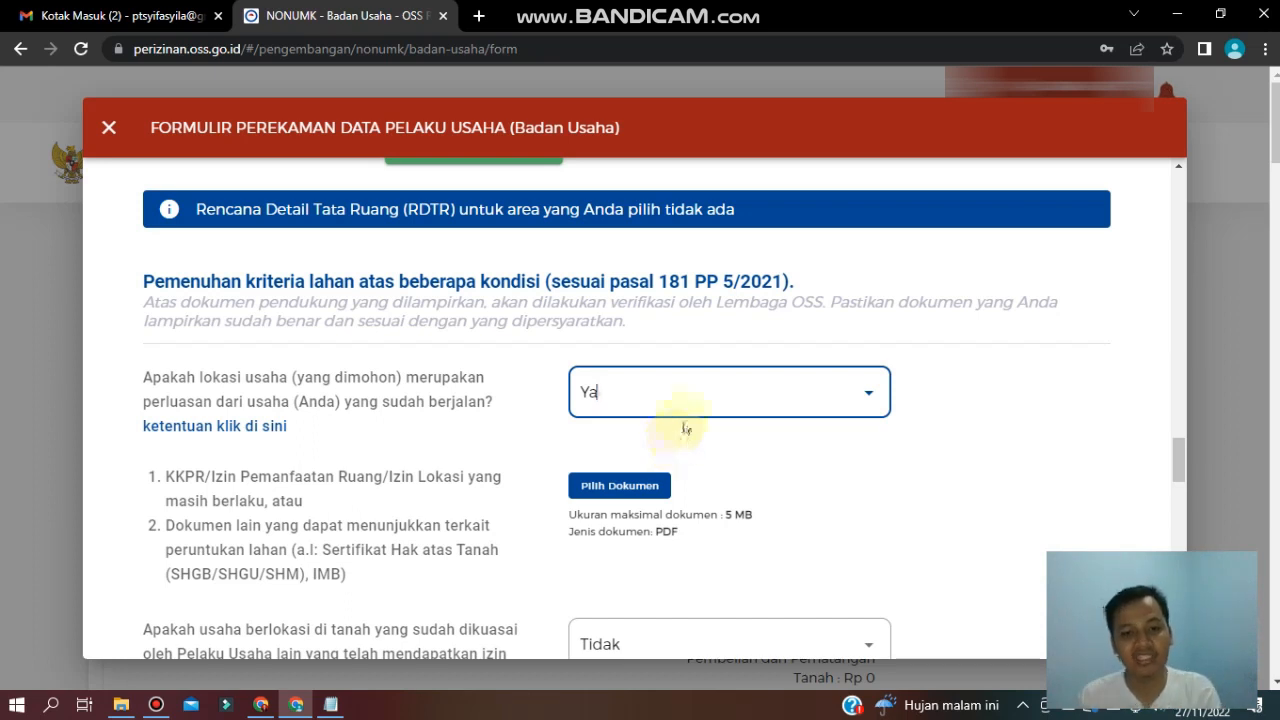
pyautogui.click(680, 406)
pyautogui.click(650, 495)
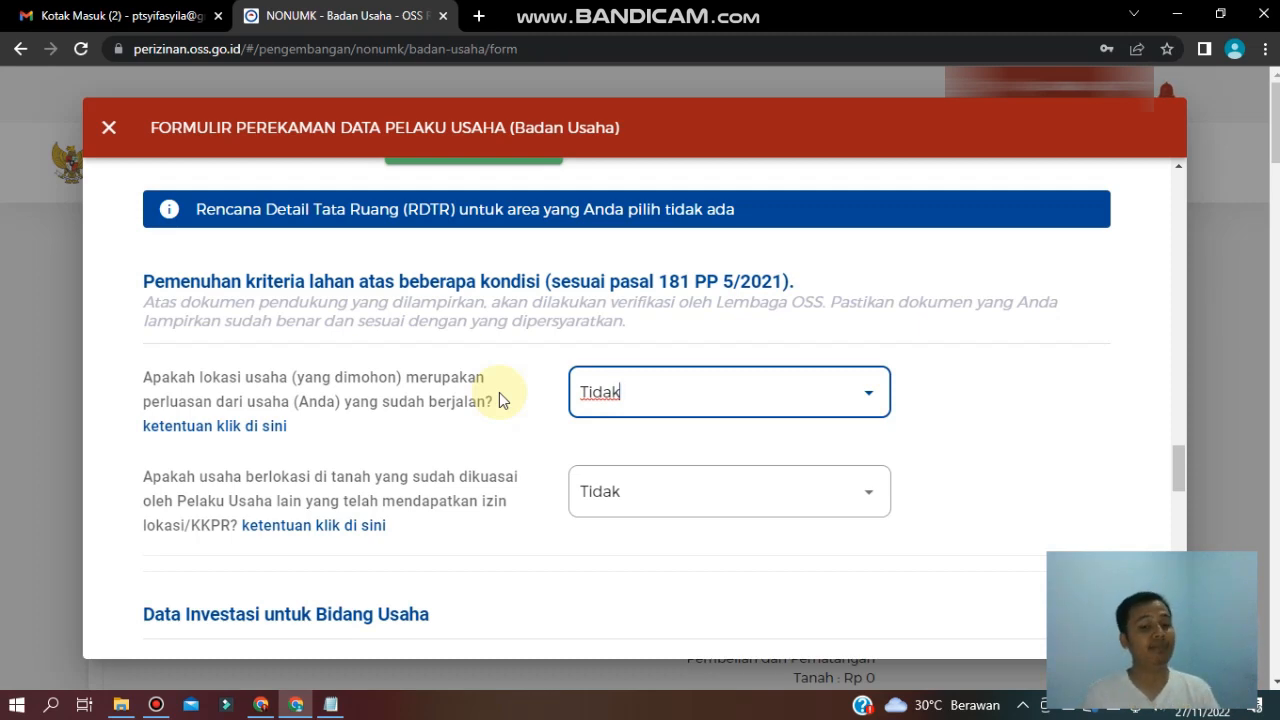
pyautogui.scroll(-3, 510, 400)
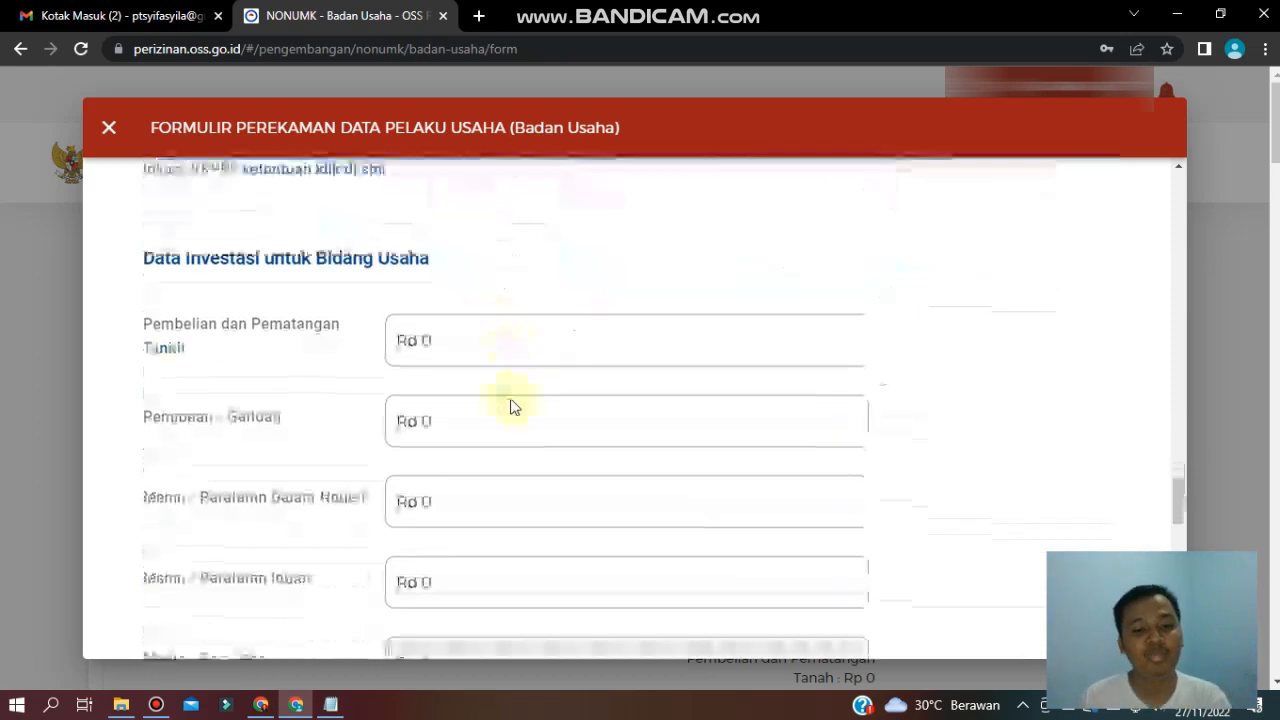
# - Enter Rp 1.000.000.001 as 3-month working capital and run VALIDASI RISIKO
pyautogui.scroll(-5, 511, 406)
pyautogui.scroll(2, 511, 406)
pyautogui.click(500, 433)
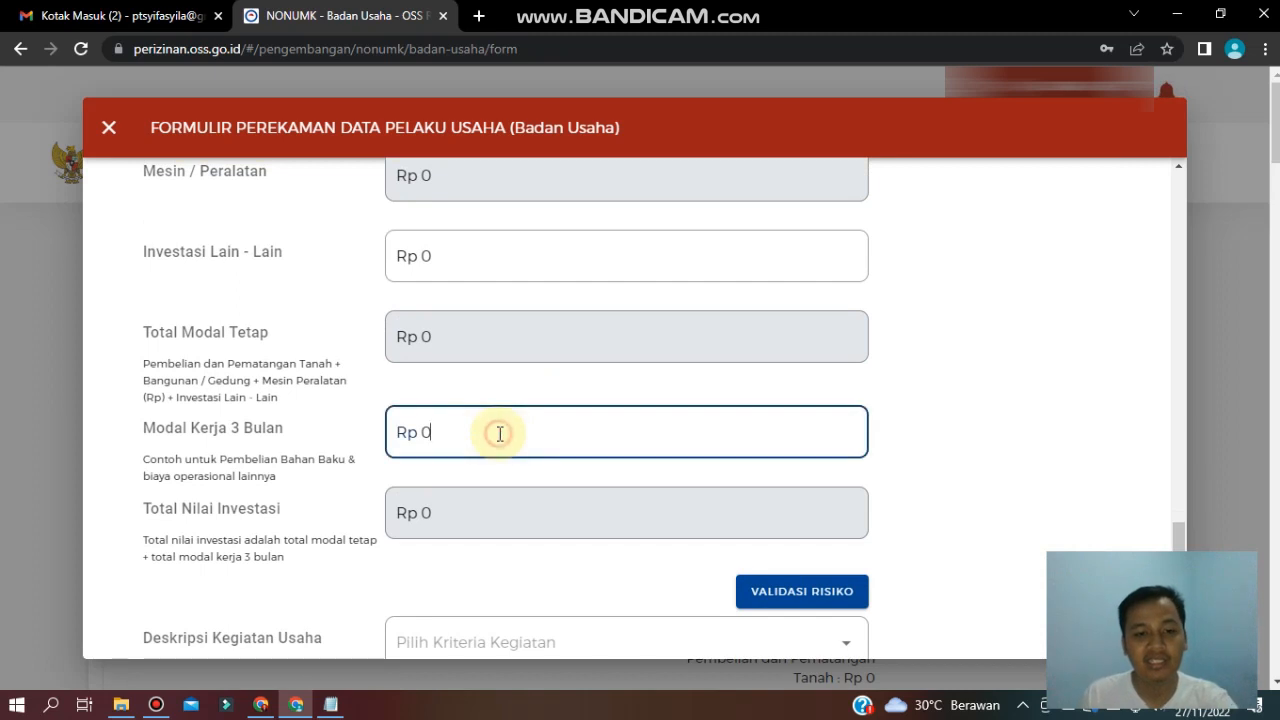
pyautogui.write('1.000.000.')
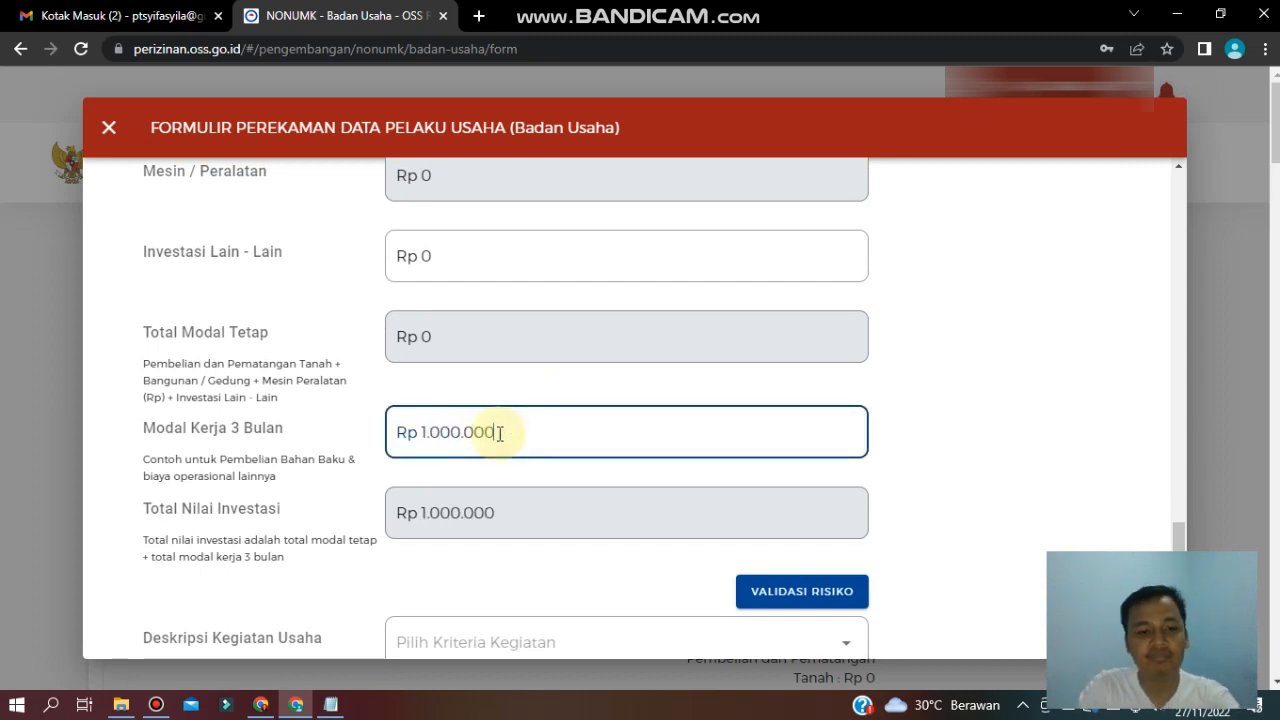
pyautogui.write('001')
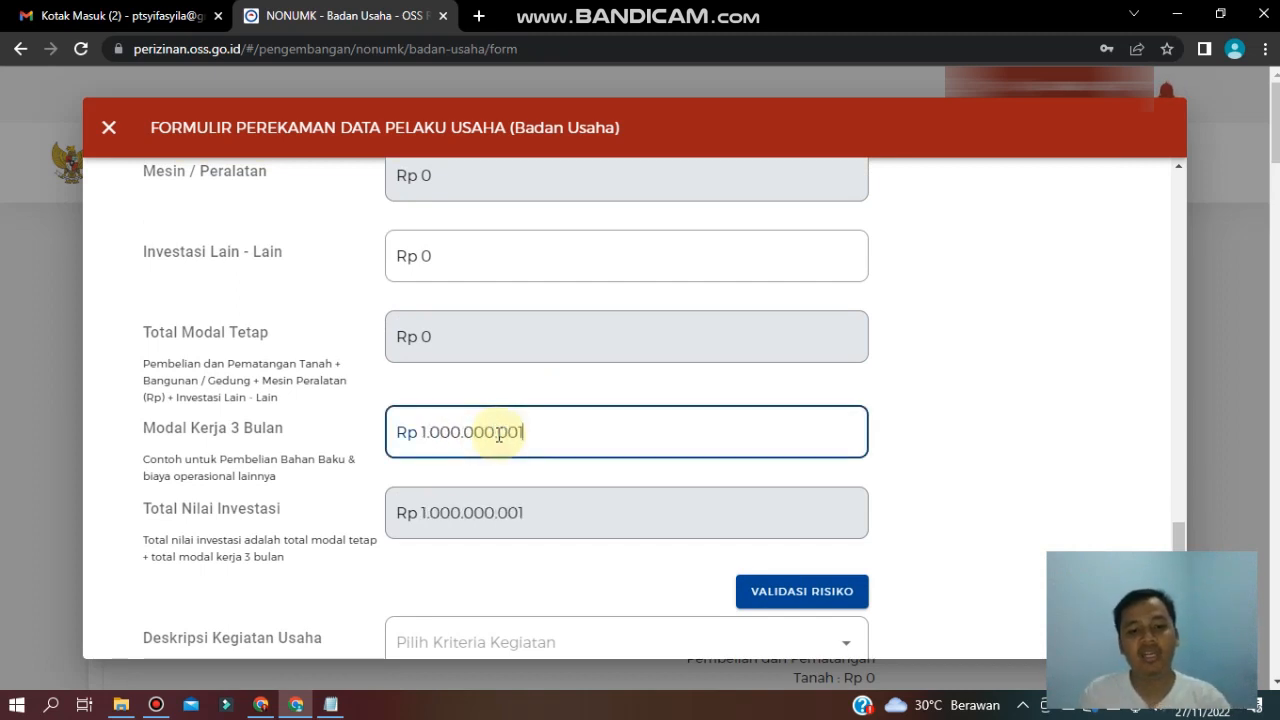
pyautogui.click(815, 603)
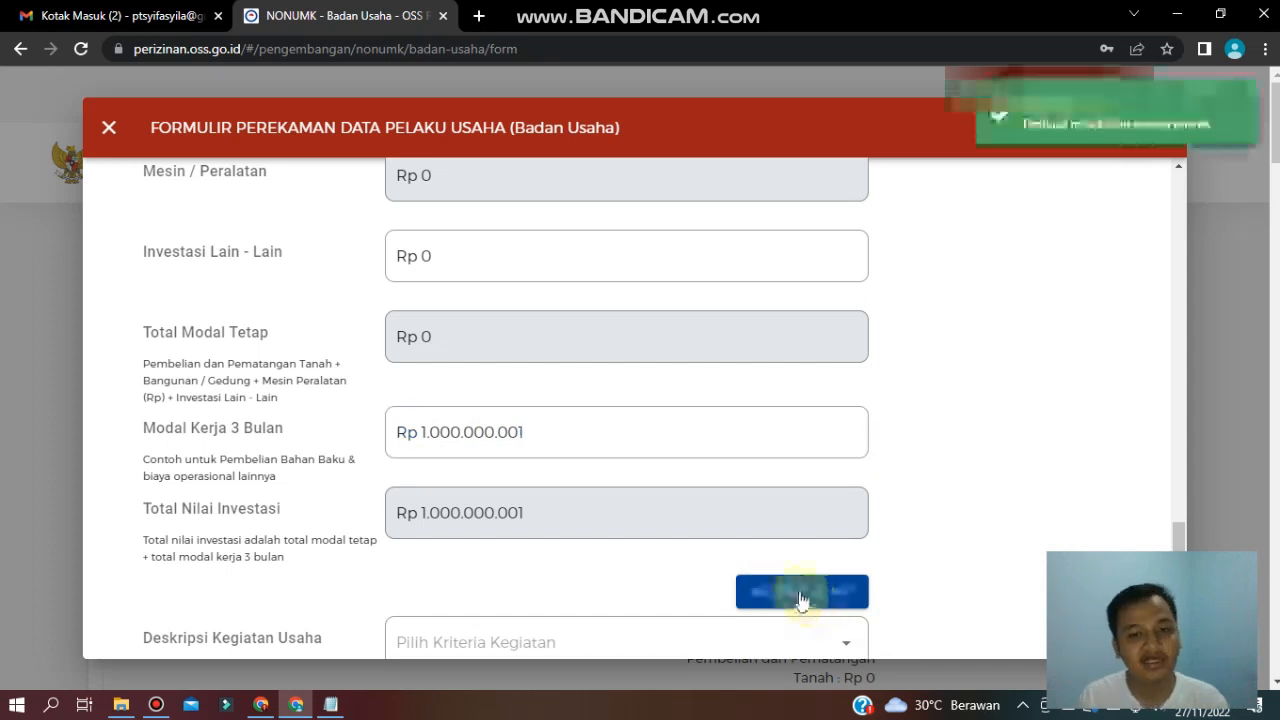
# - Set the activity description to Kabupaten/Kota and operation start to February 2023
pyautogui.scroll(-3, 812, 585)
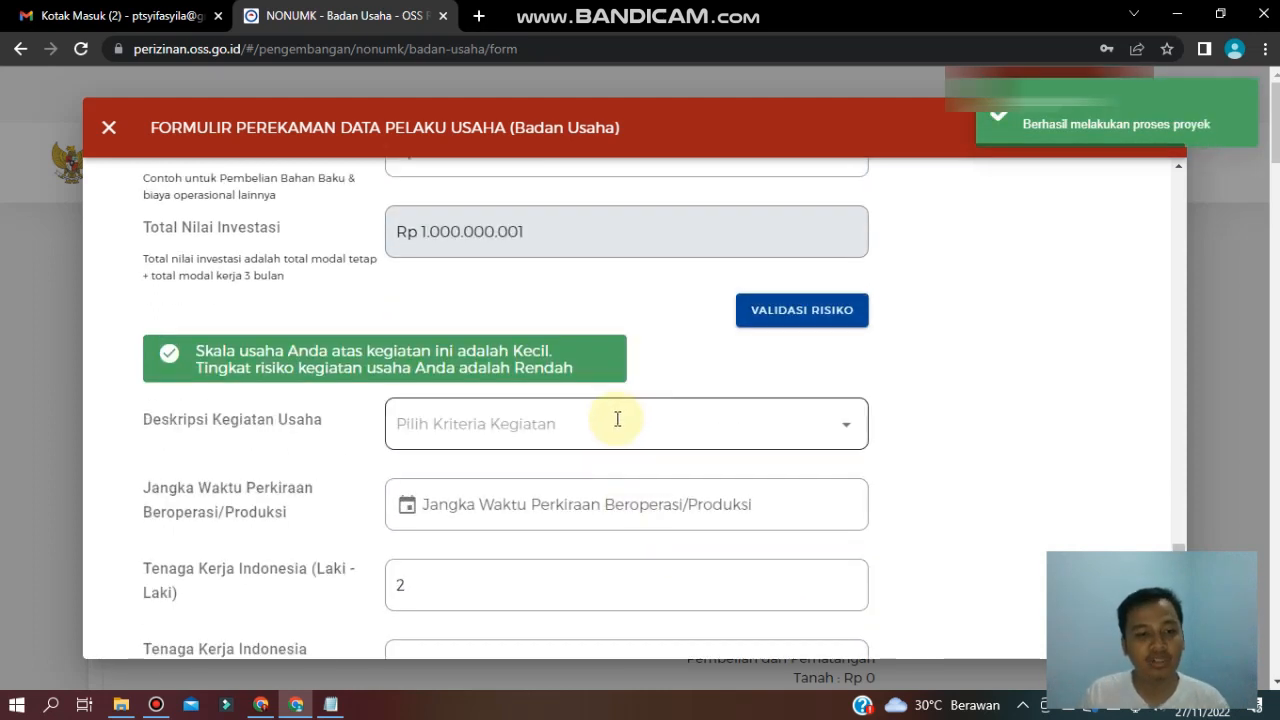
pyautogui.click(617, 420)
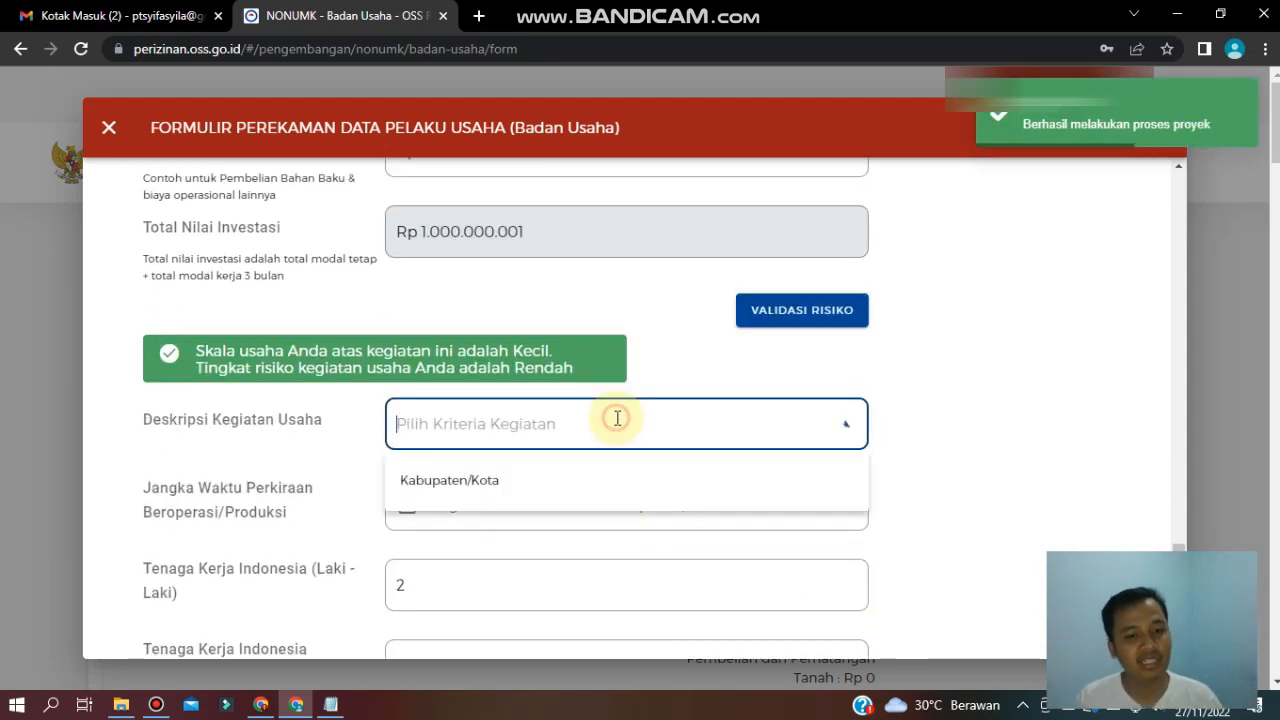
pyautogui.click(528, 497)
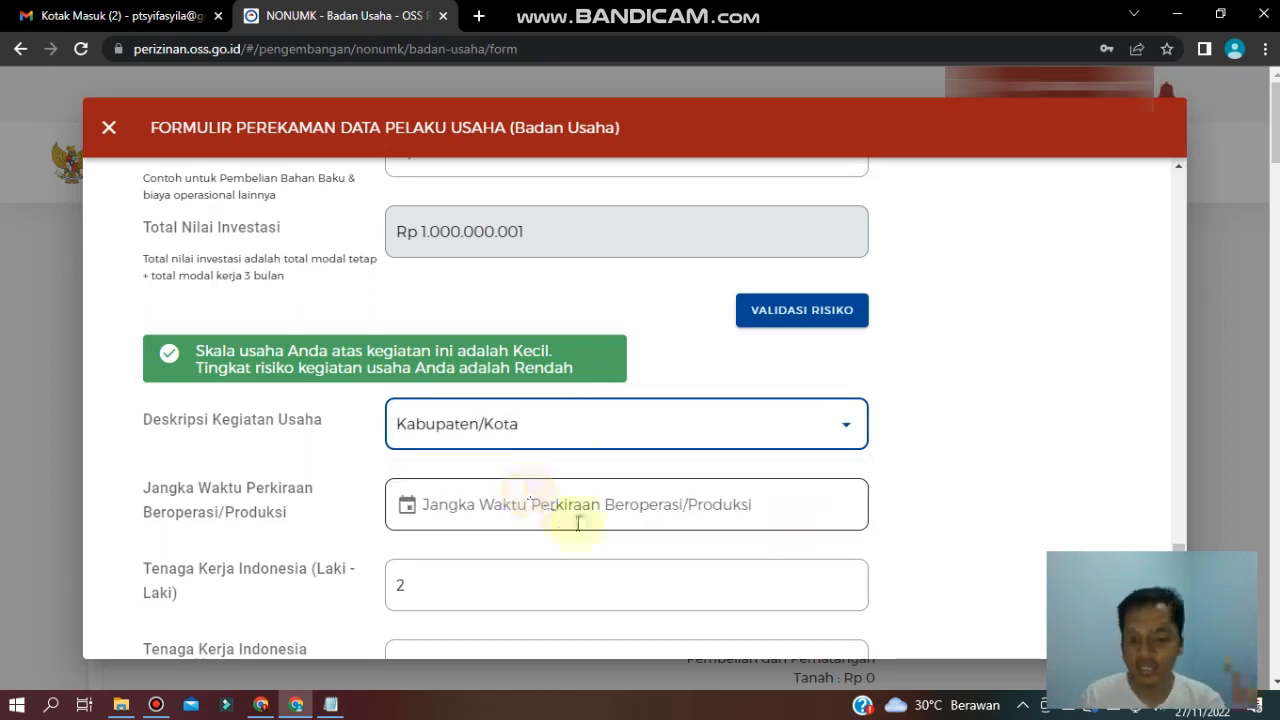
pyautogui.click(686, 523)
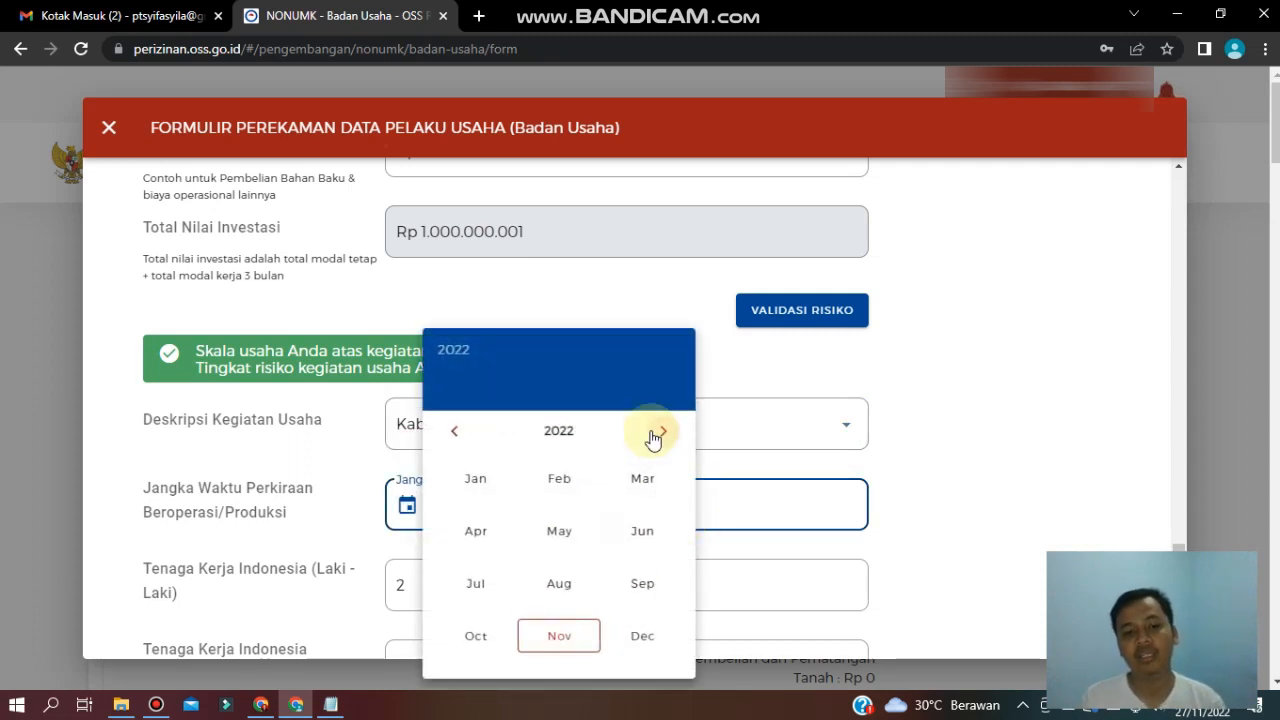
pyautogui.click(655, 434)
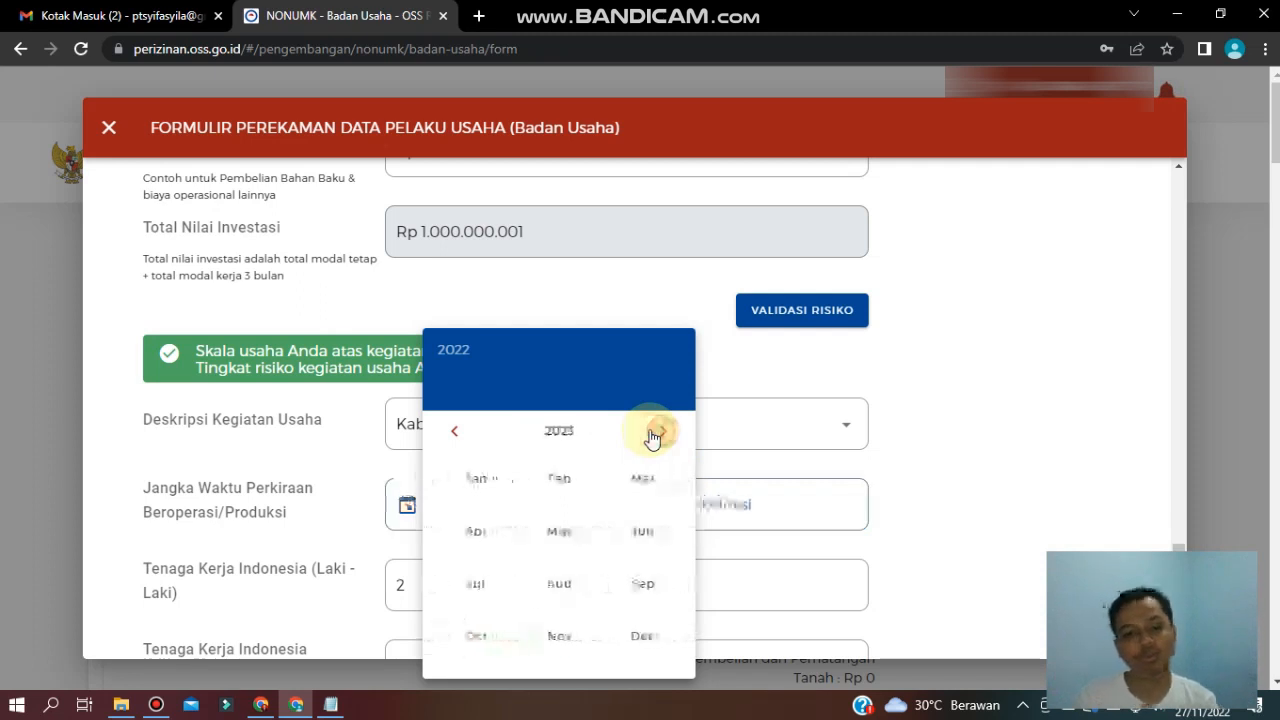
pyautogui.click(552, 482)
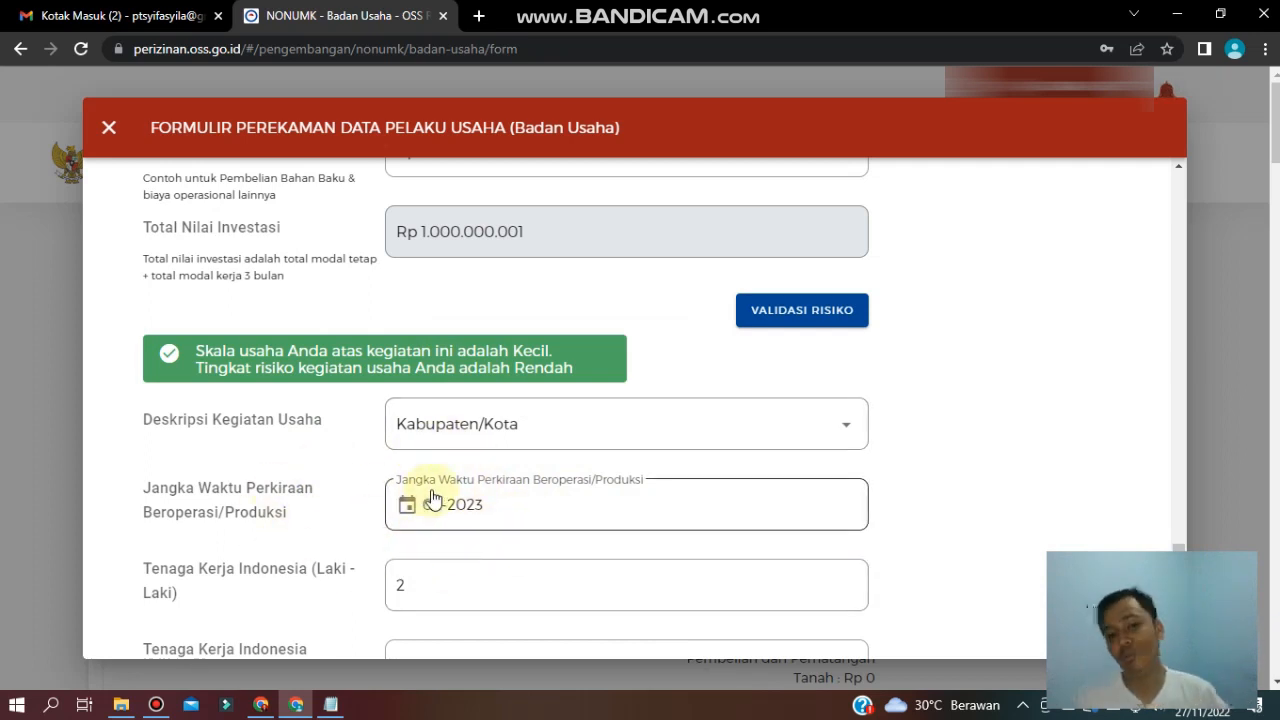
pyautogui.scroll(-4, 463, 468)
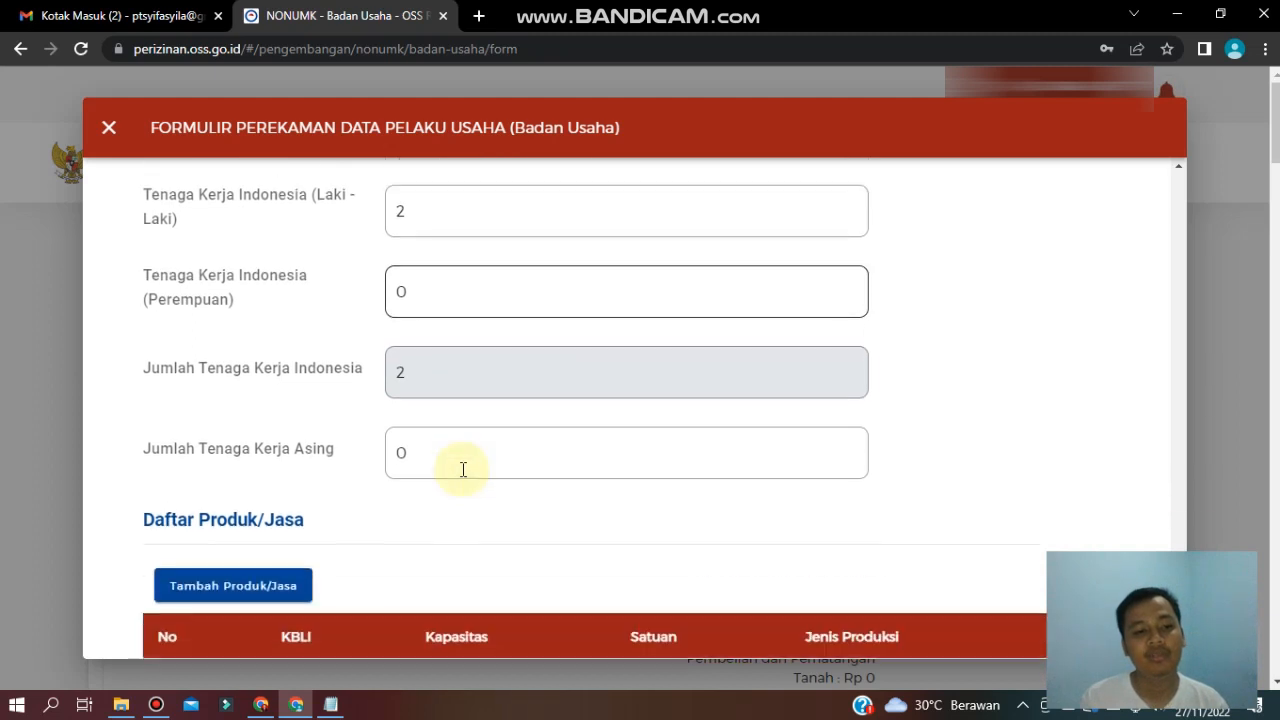
pyautogui.scroll(-2, 457, 463)
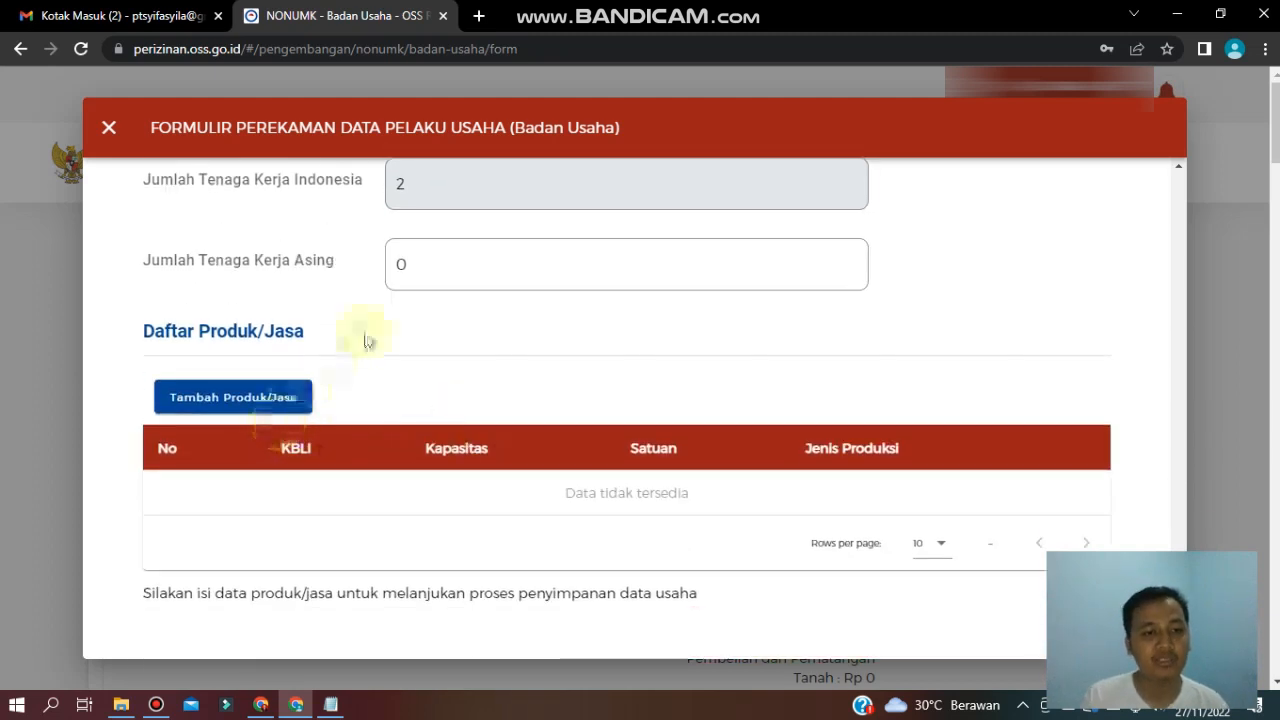
# - Add a Lainnya product 'Penginapan Remaja (Youth Hostel)' with yearly capacity 10 Unit and save it
pyautogui.click(261, 407)
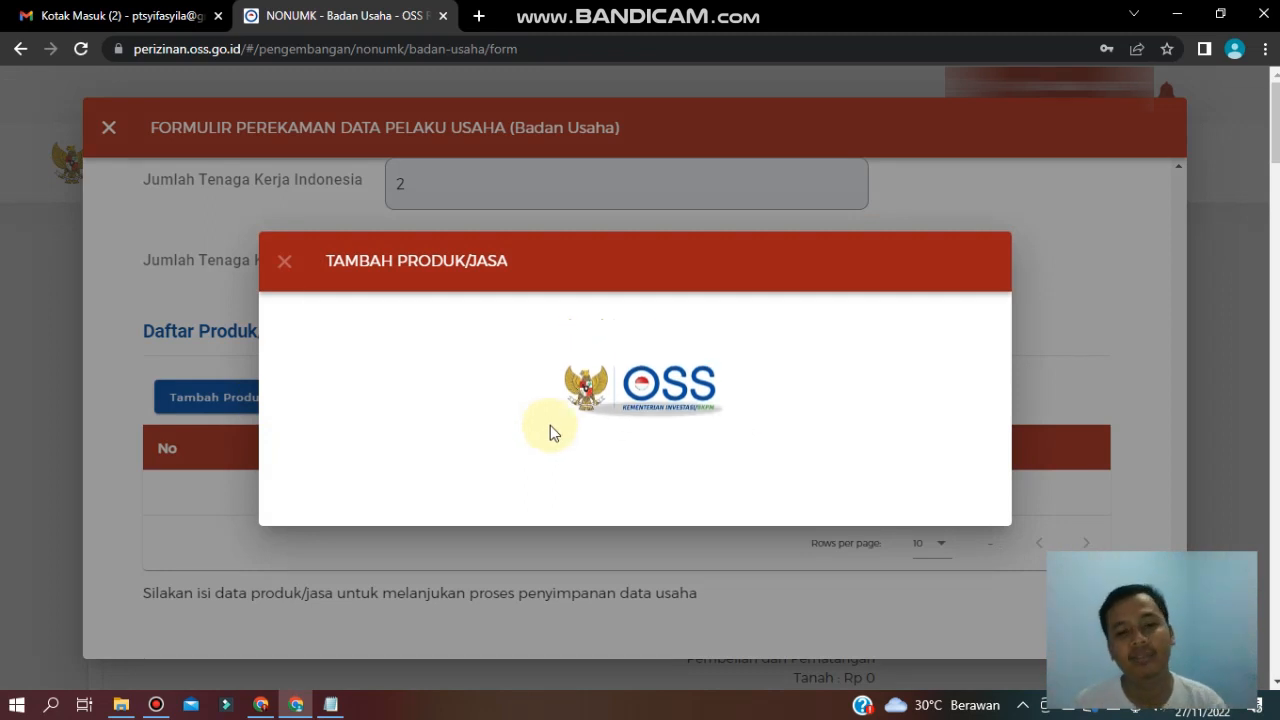
pyautogui.click(606, 317)
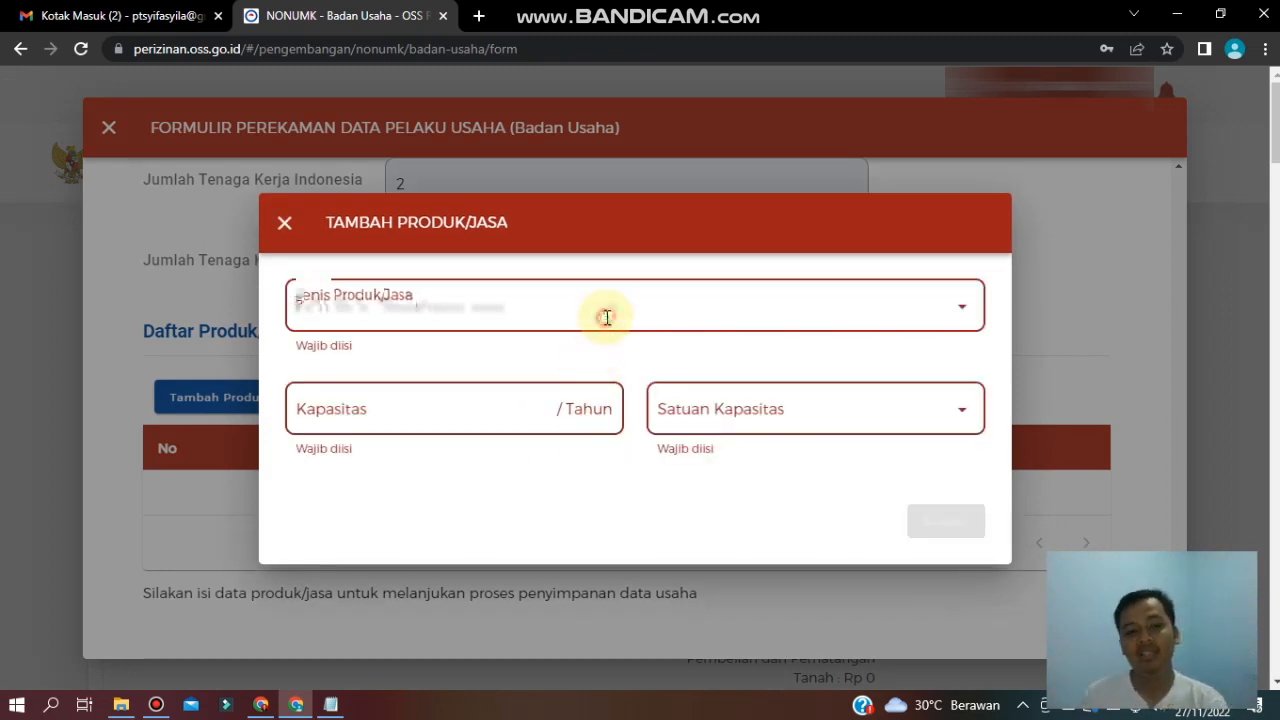
pyautogui.click(514, 372)
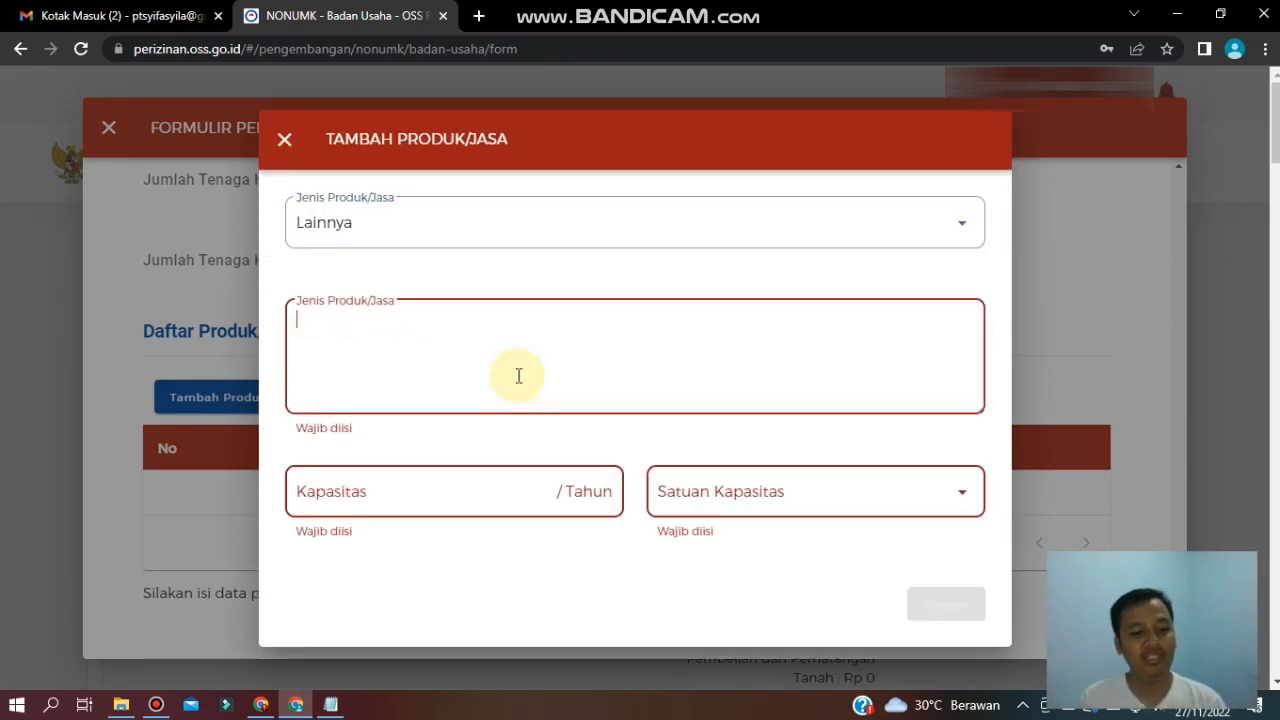
pyautogui.write('Penginapan Remaja (Youth Hostel)')
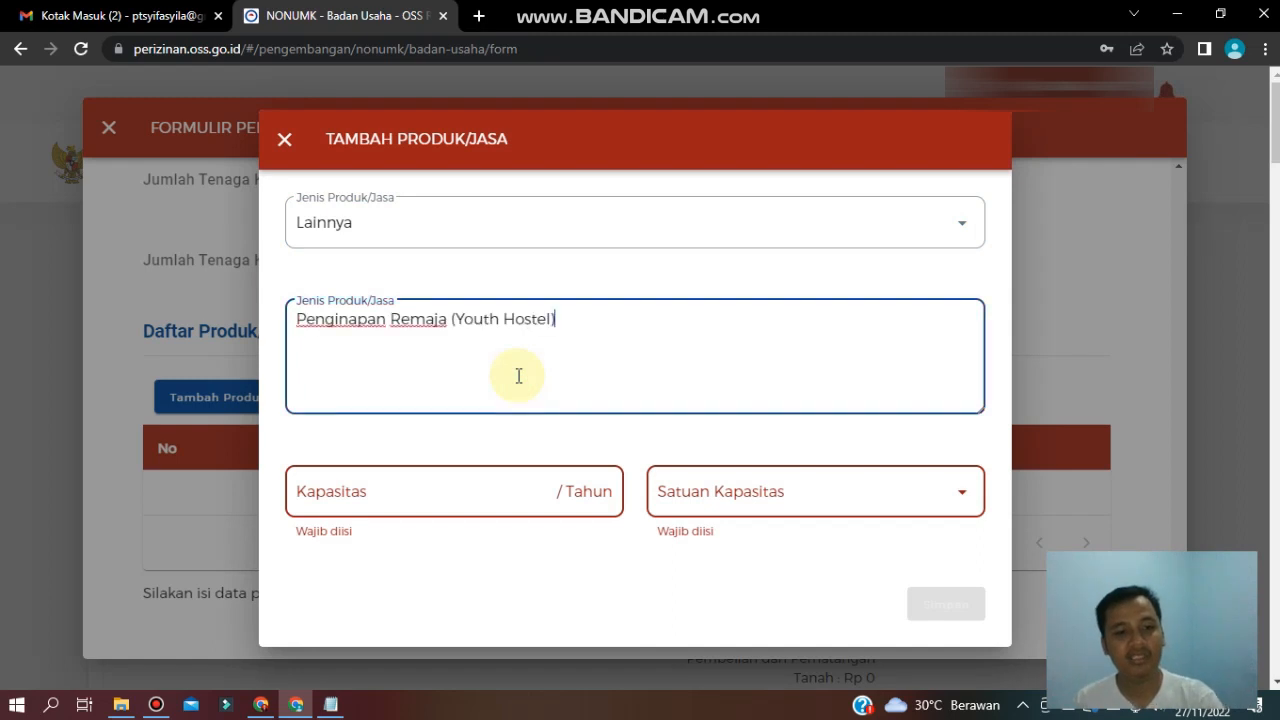
pyautogui.click(759, 491)
pyautogui.click(711, 560)
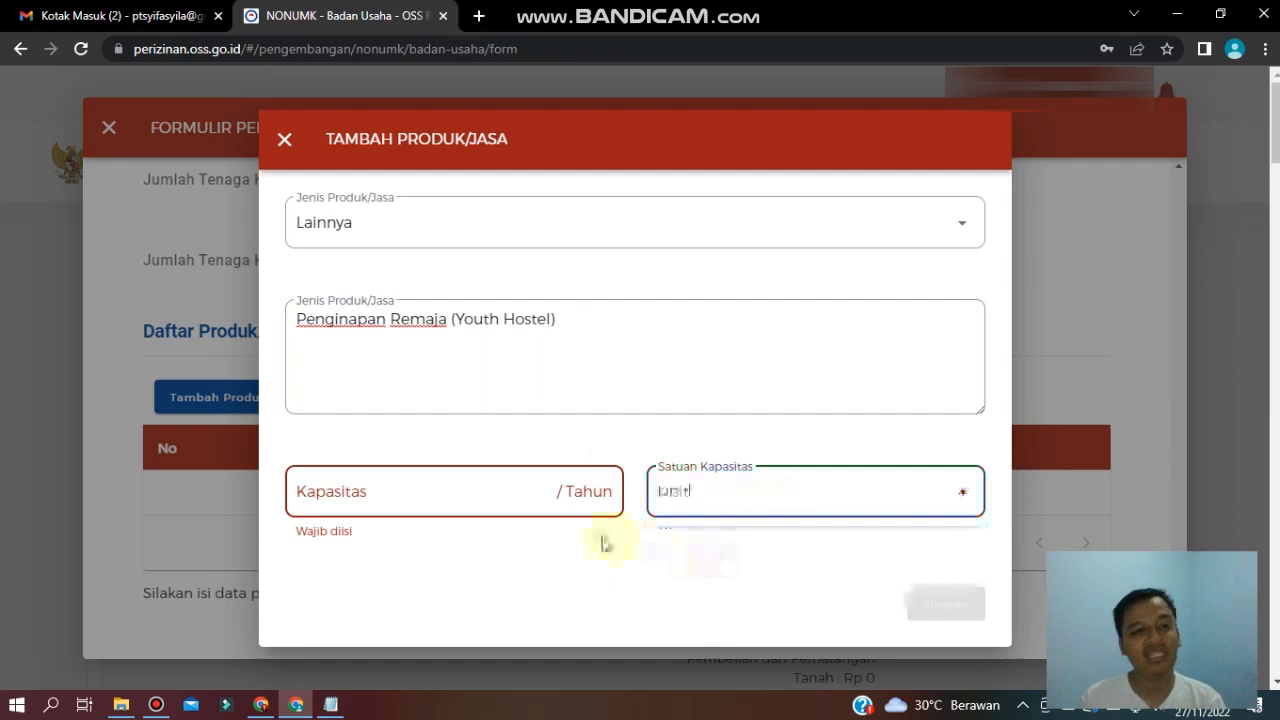
pyautogui.click(466, 481)
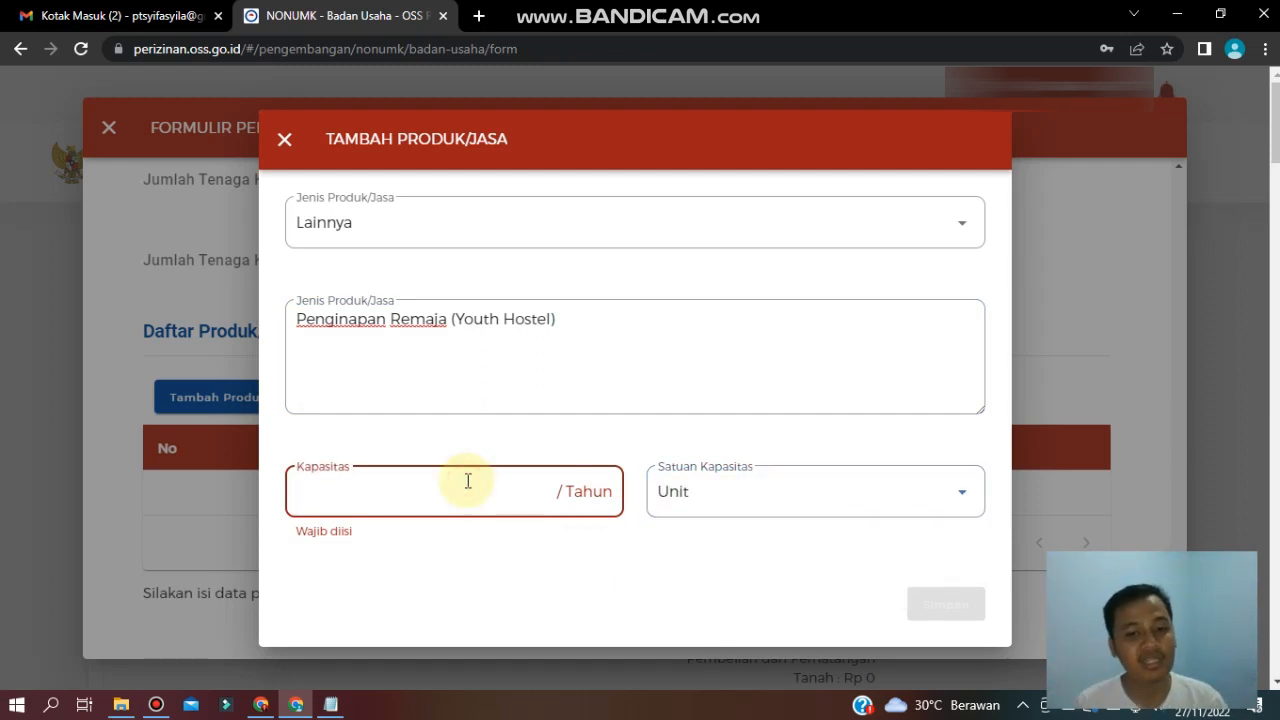
pyautogui.write('10')
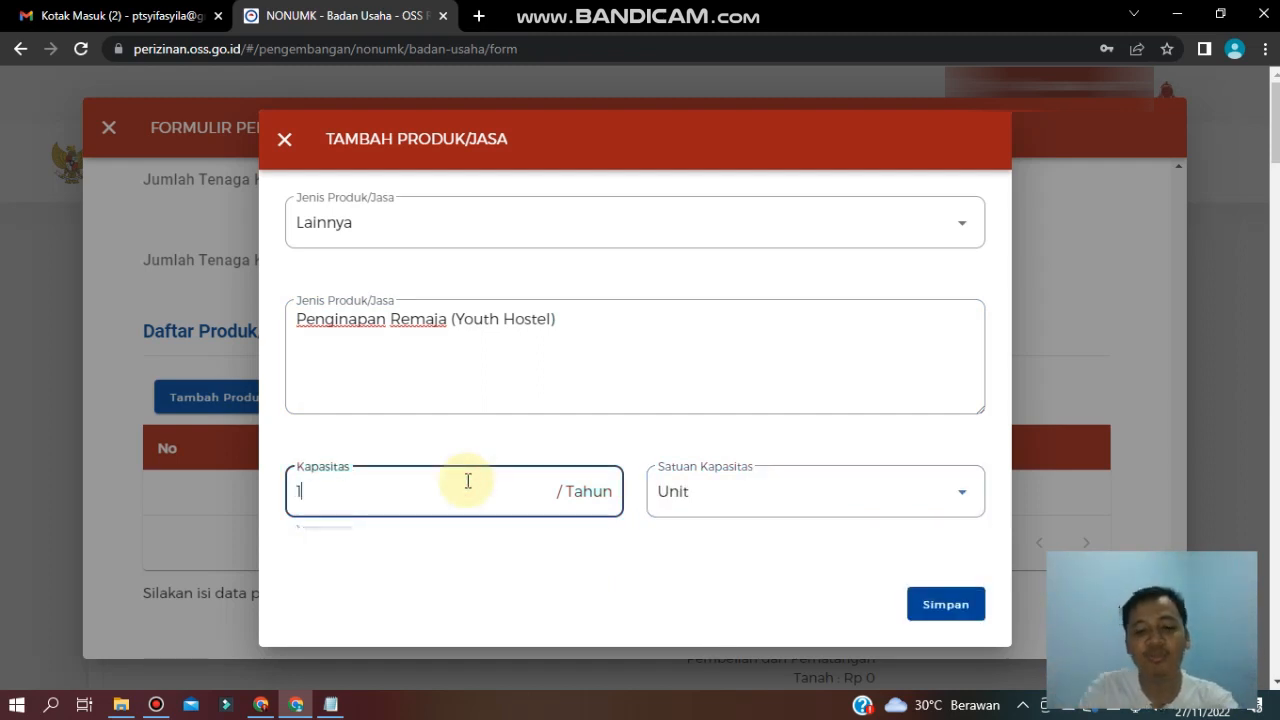
pyautogui.click(927, 608)
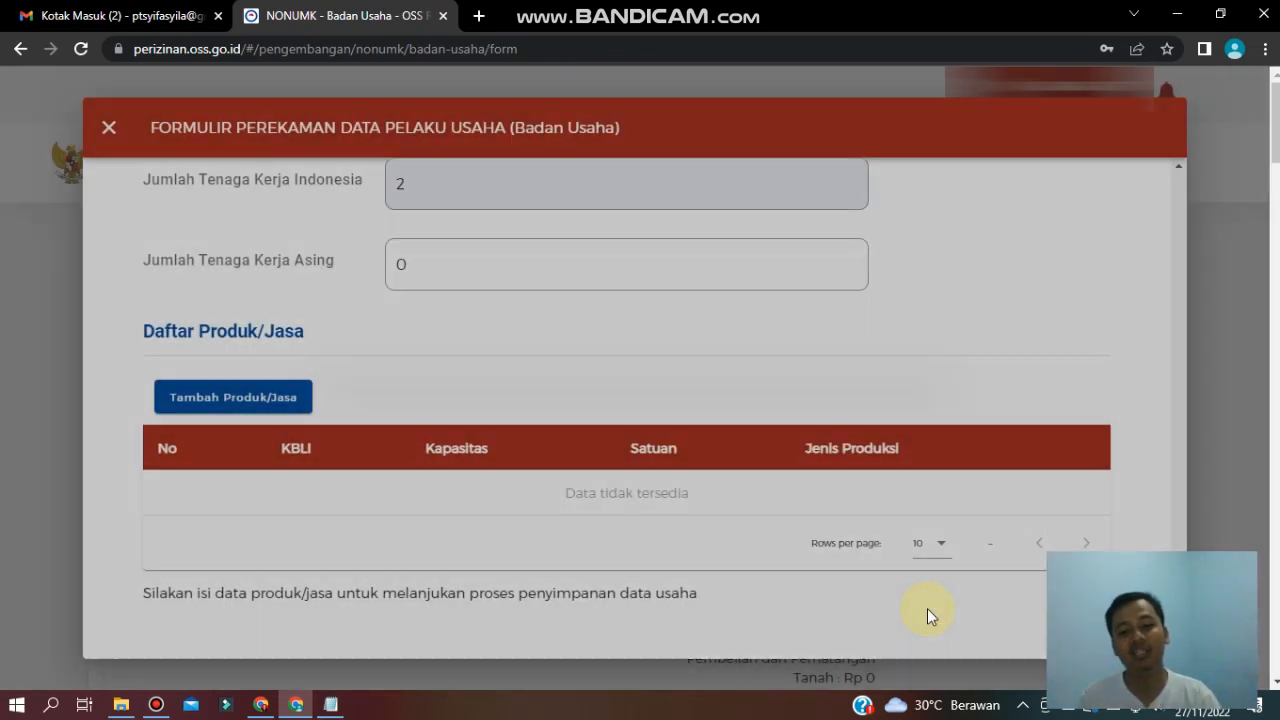
# - Tick the data-accuracy declaration and continue to the NIB Pelaku Usaha page
pyautogui.scroll(-1, 910, 463)
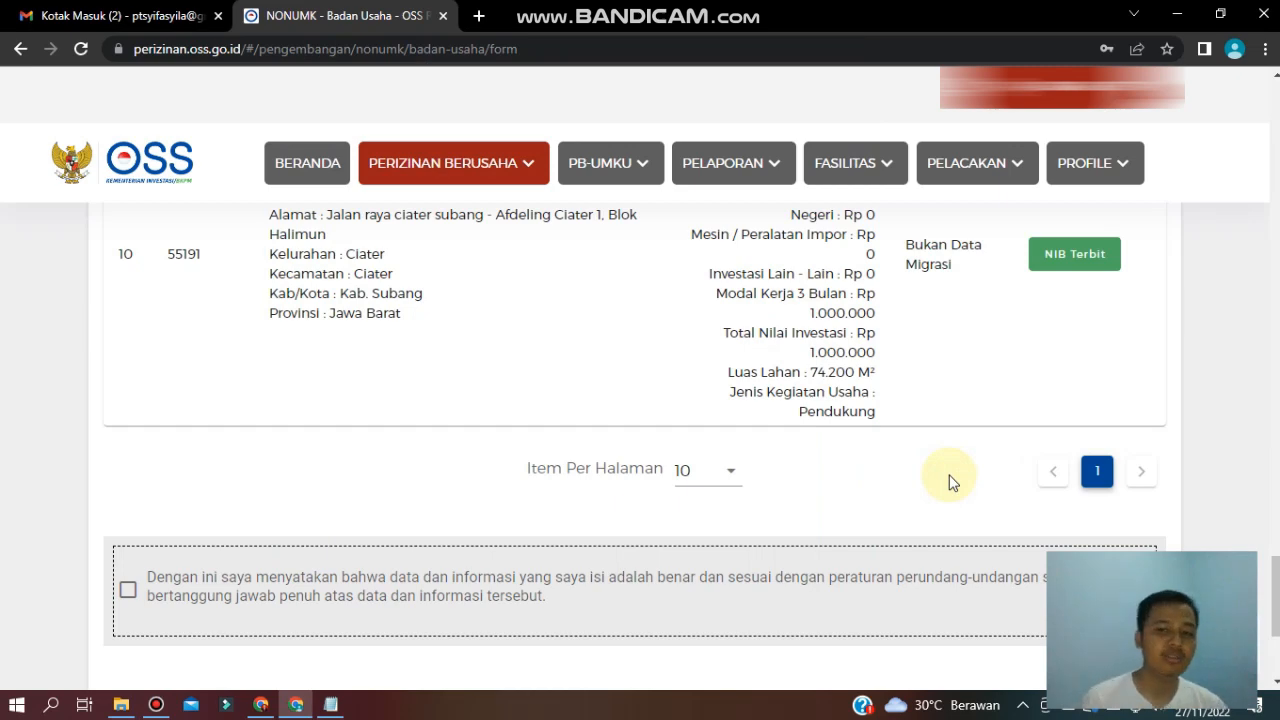
pyautogui.click(514, 582)
pyautogui.scroll(-3, 637, 523)
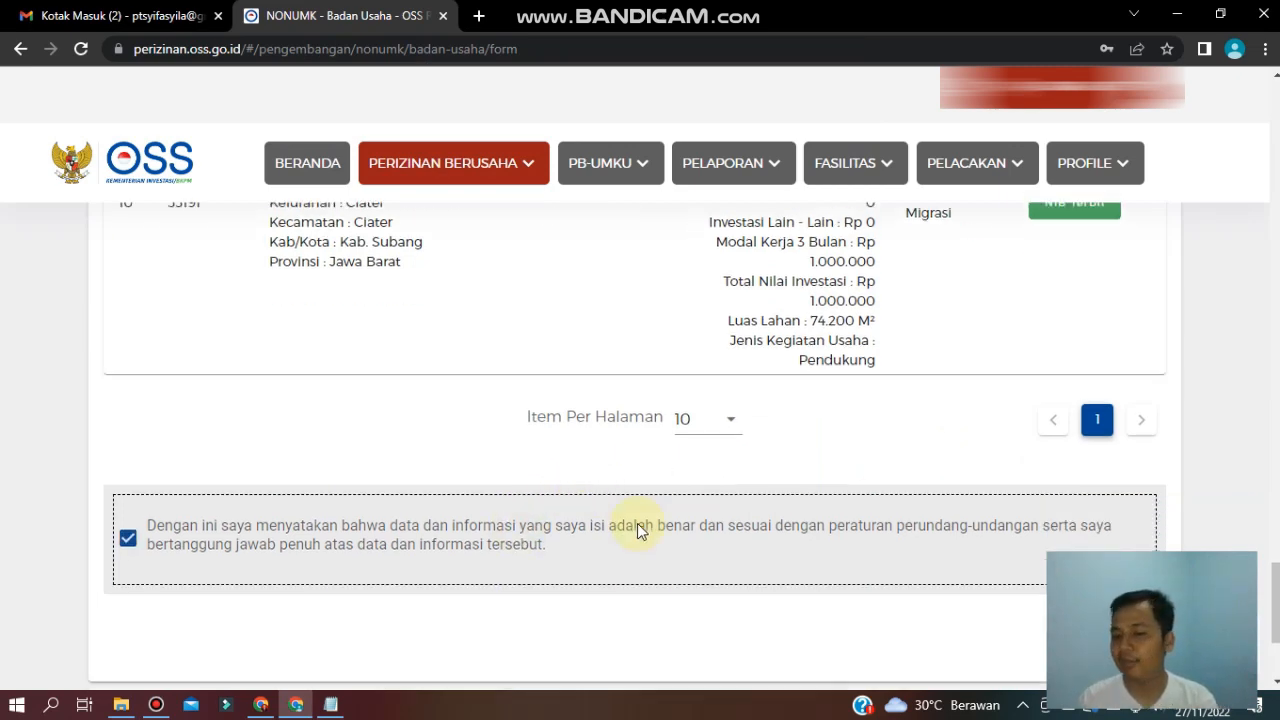
pyautogui.click(1114, 414)
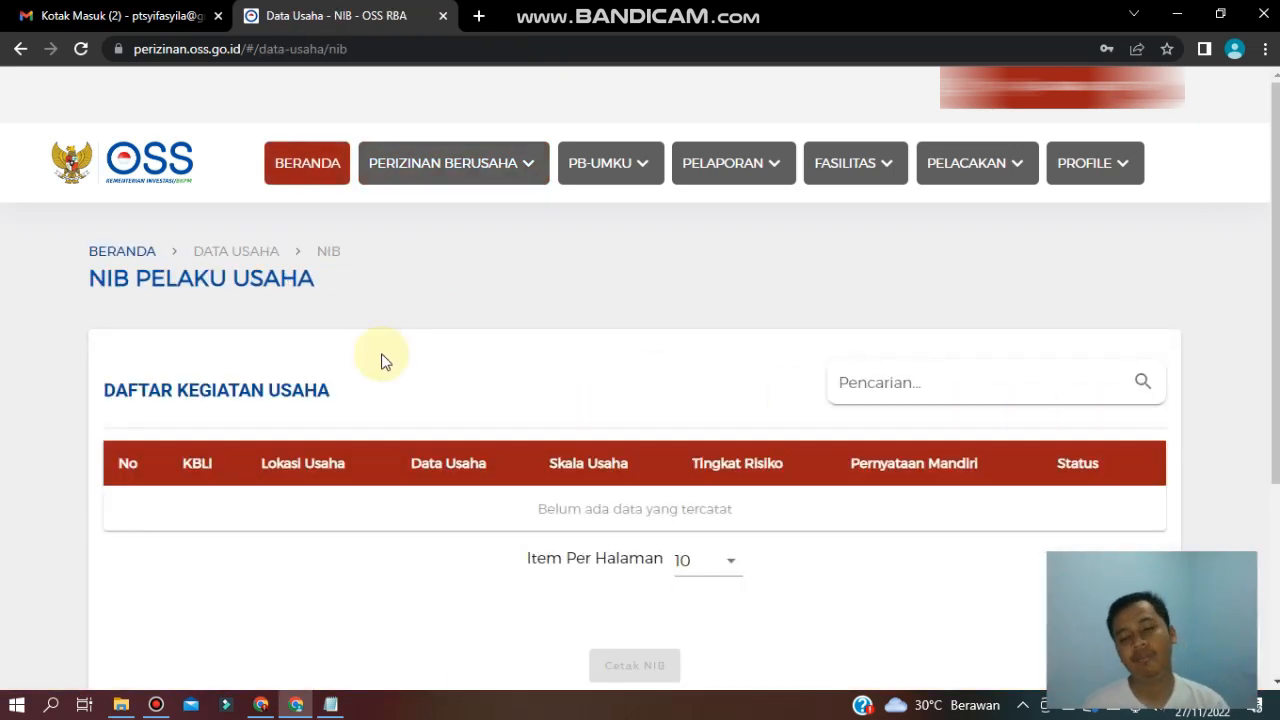
# - Locate row 8, KBLI 55191, and highlight its PKKPR awaiting-verification status
pyautogui.scroll(-20, 385, 361)
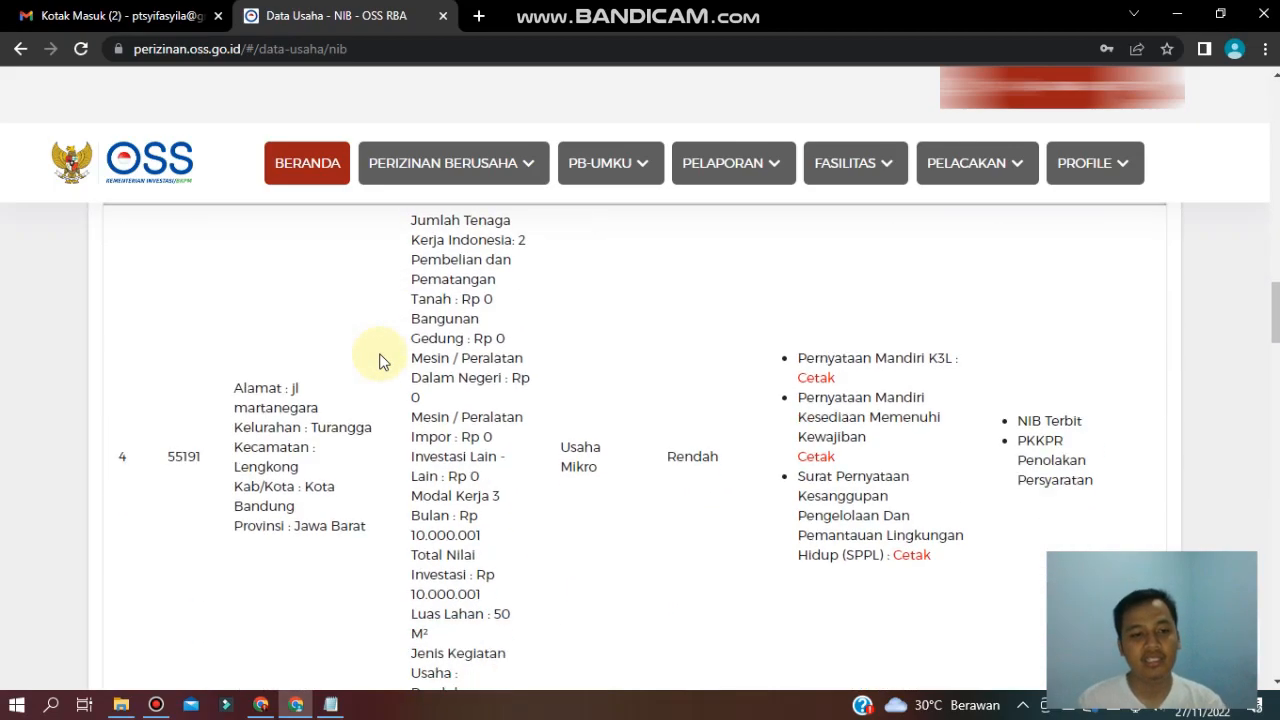
pyautogui.scroll(-15, 380, 361)
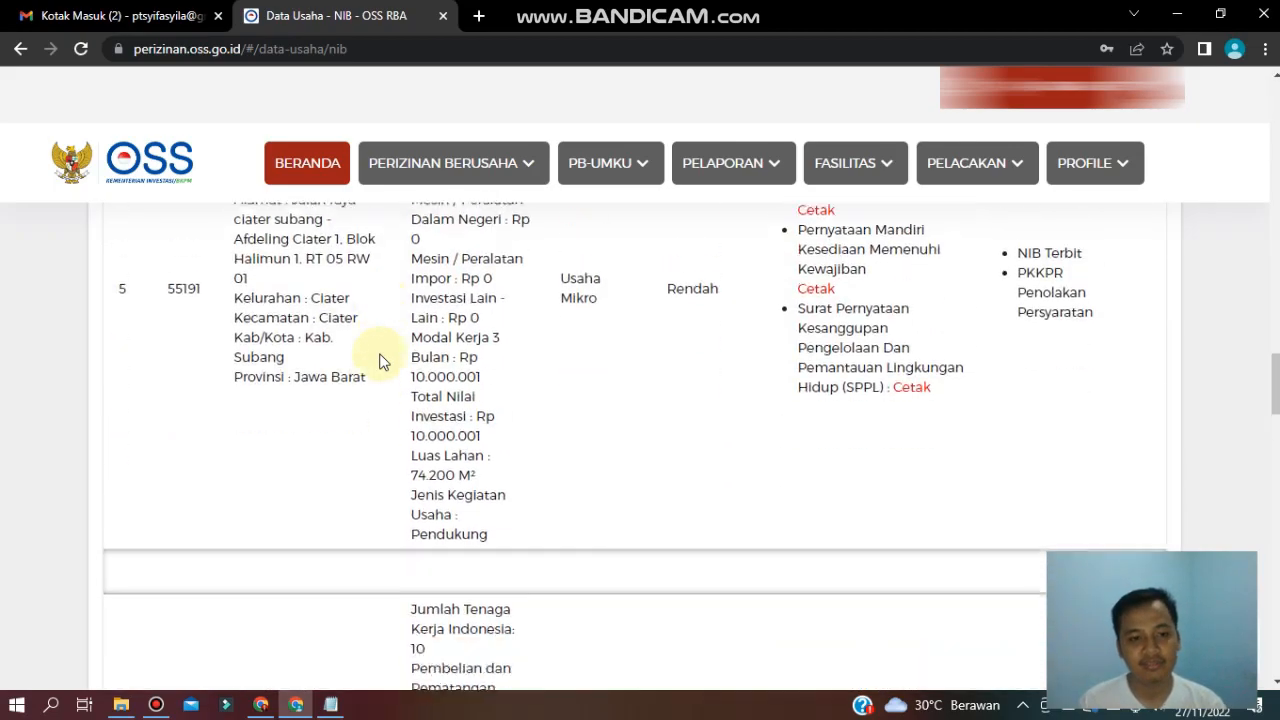
pyautogui.scroll(-15, 380, 361)
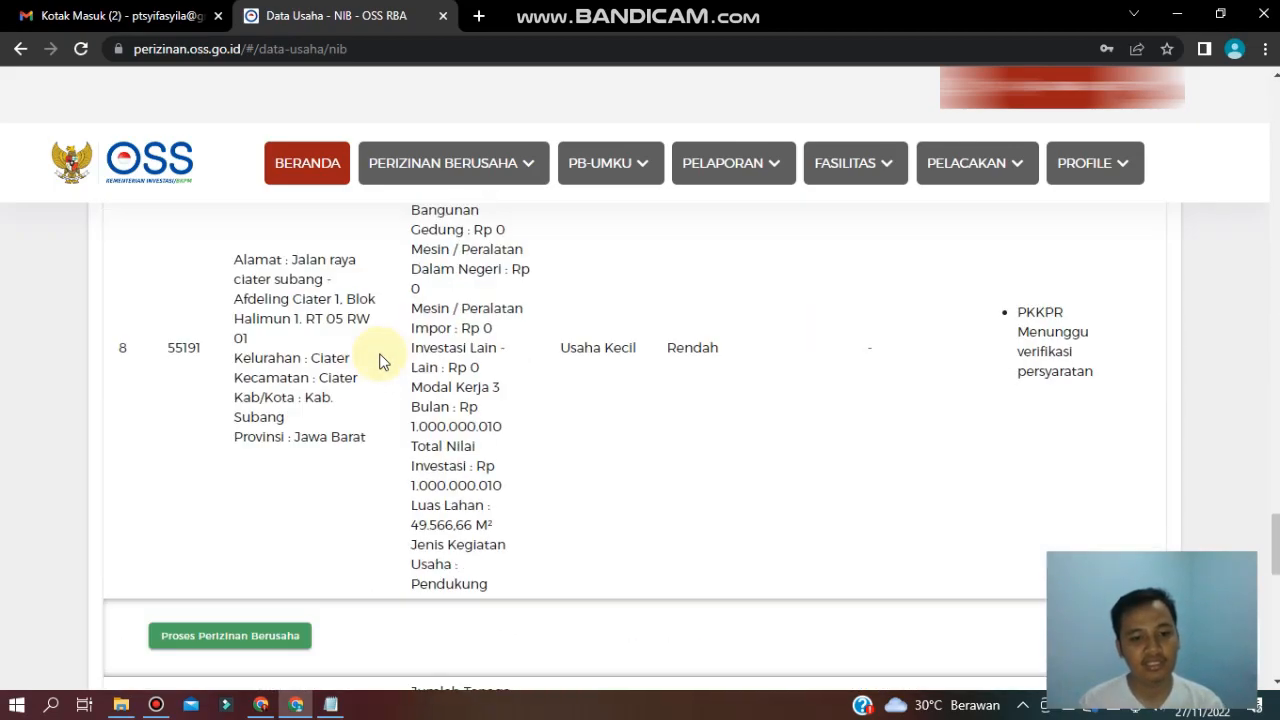
pyautogui.scroll(-4, 380, 361)
pyautogui.scroll(2, 371, 357)
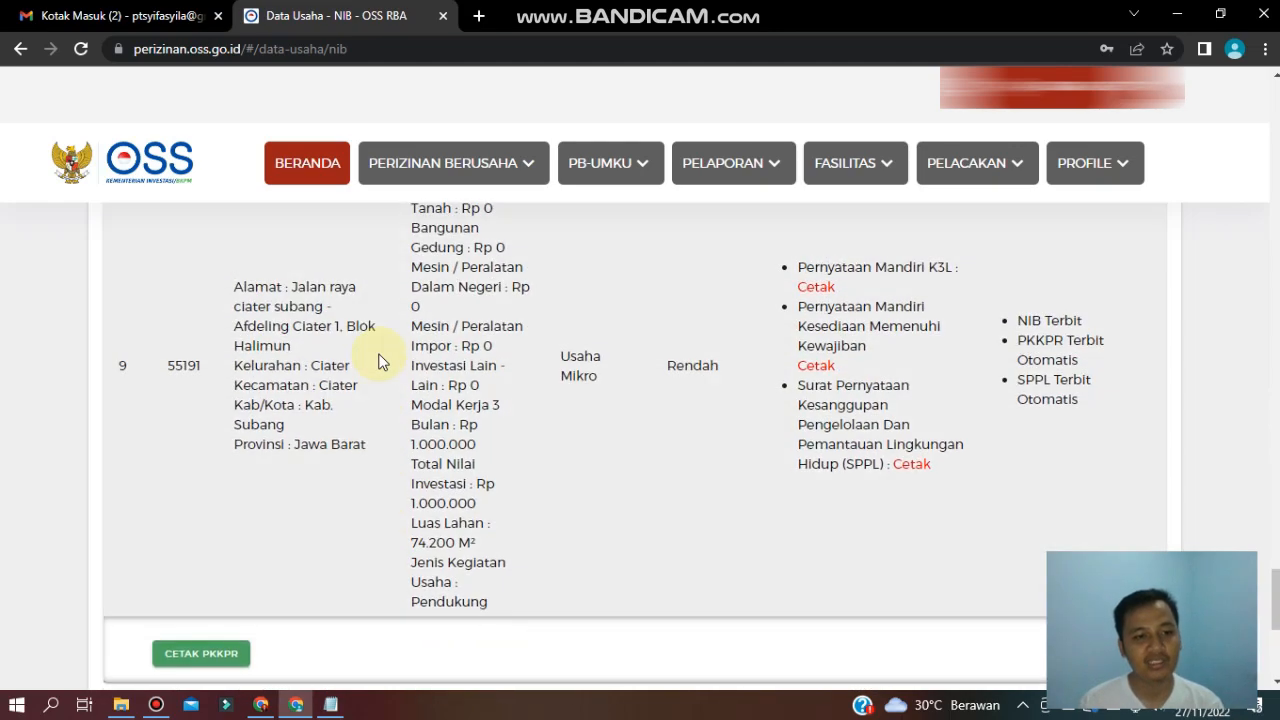
pyautogui.scroll(-1, 371, 357)
pyautogui.scroll(-4, 851, 406)
pyautogui.scroll(10, 851, 406)
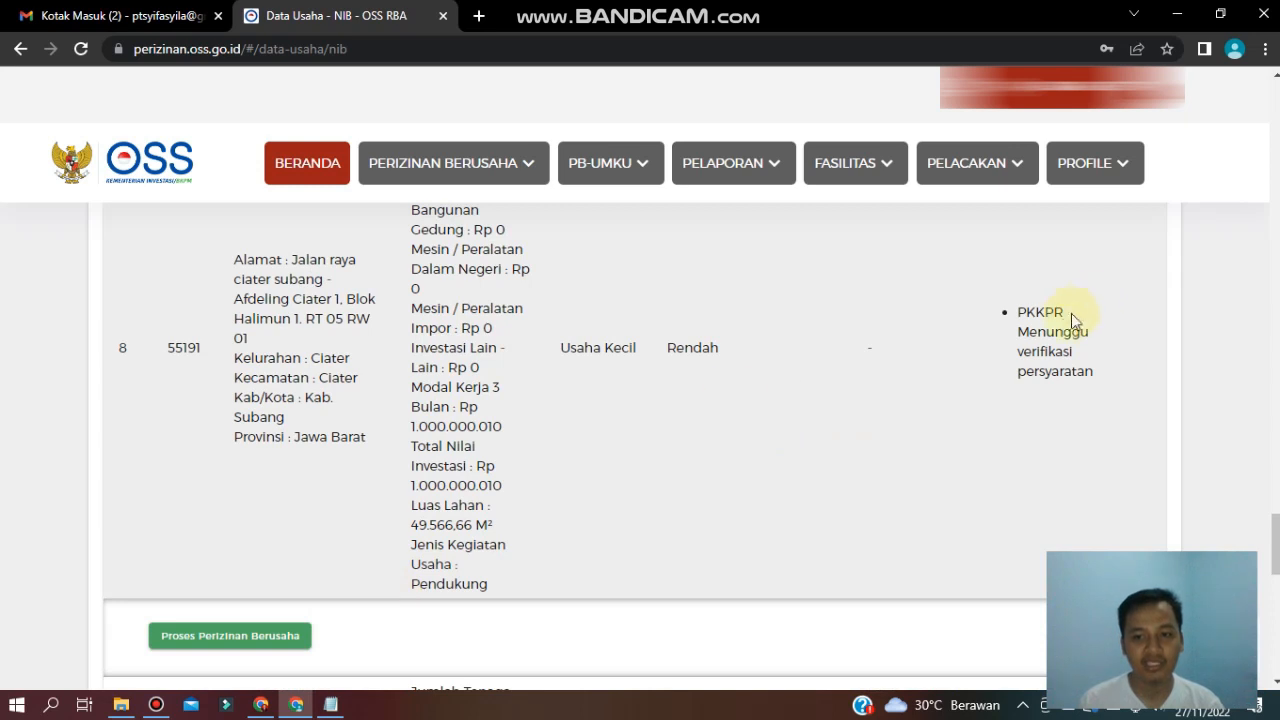
pyautogui.moveTo(1014, 313); pyautogui.dragTo(1100, 385)
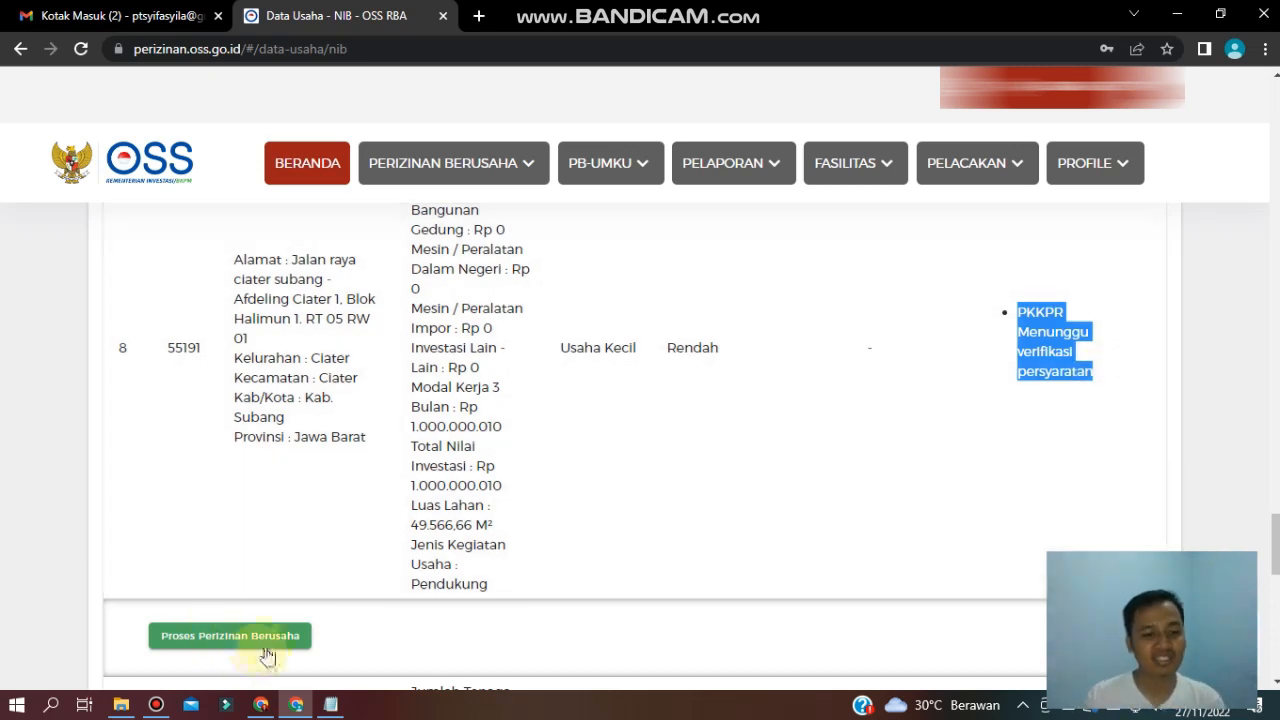
pyautogui.click(265, 652)
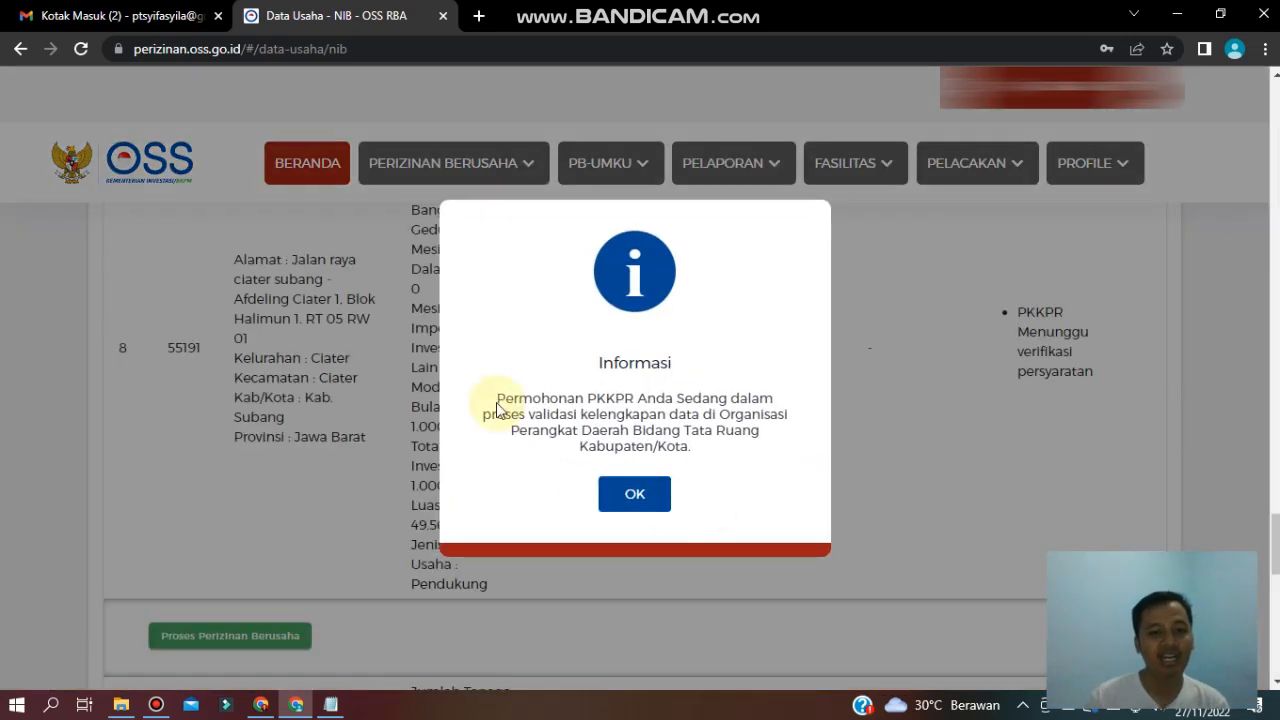
pyautogui.moveTo(493, 398); pyautogui.dragTo(726, 471)
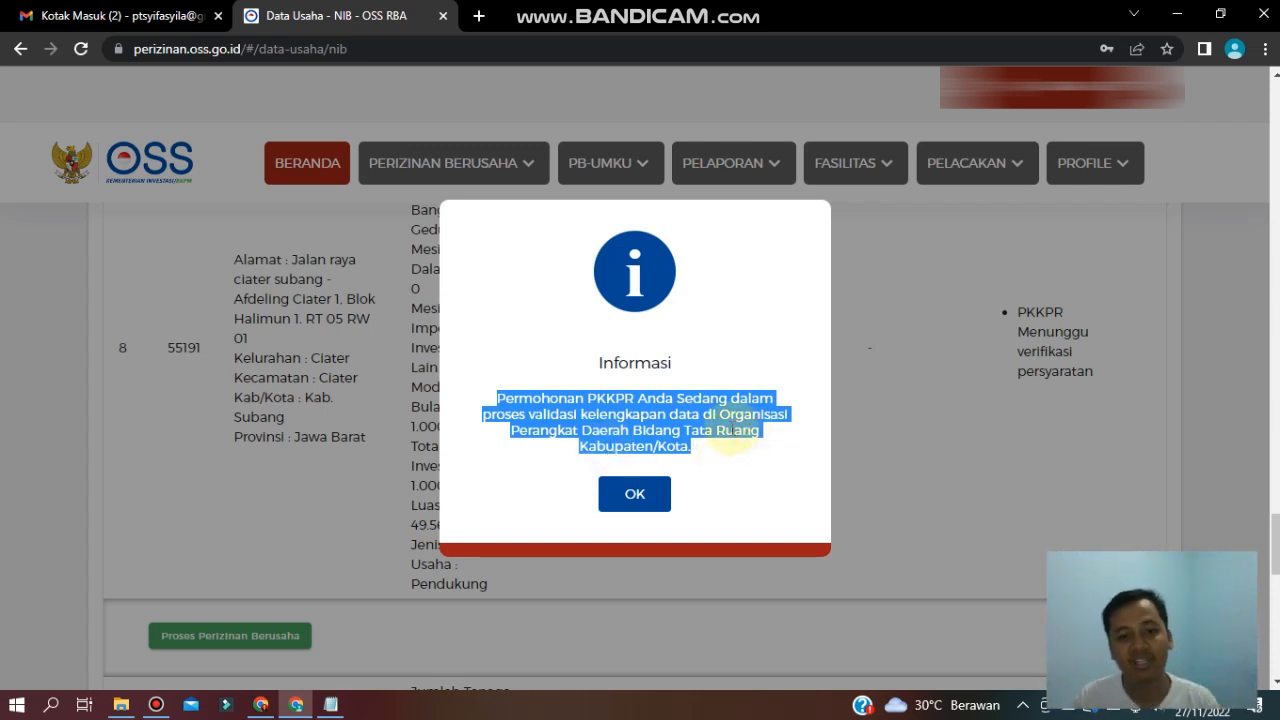
pyautogui.click(634, 494)
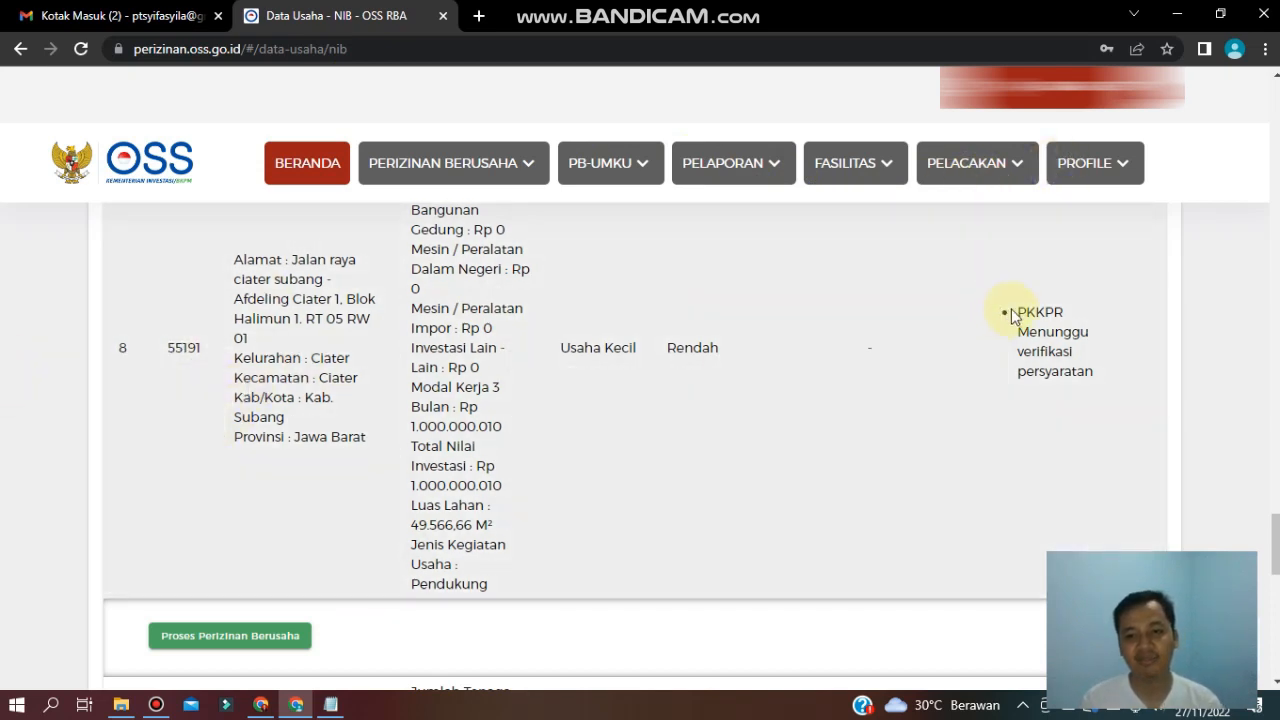
pyautogui.moveTo(1005, 308); pyautogui.dragTo(1092, 377)
pyautogui.click(1088, 372)
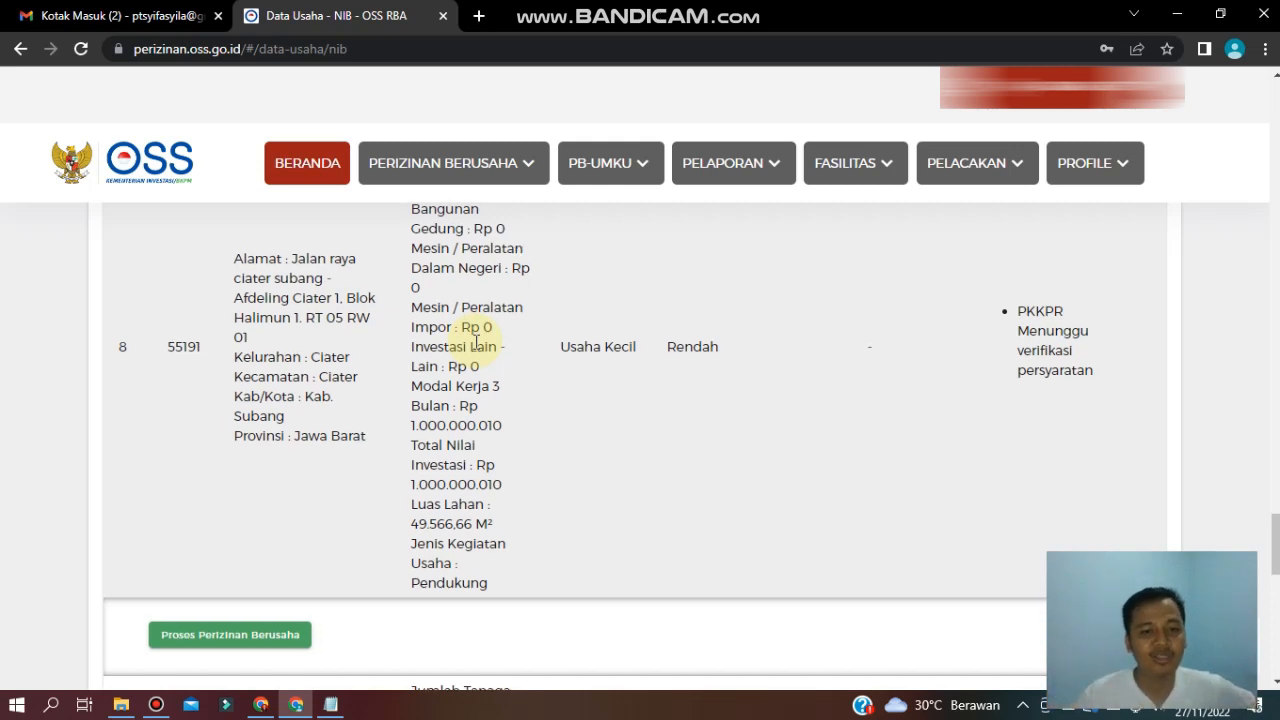
pyautogui.scroll(-10, 476, 345)
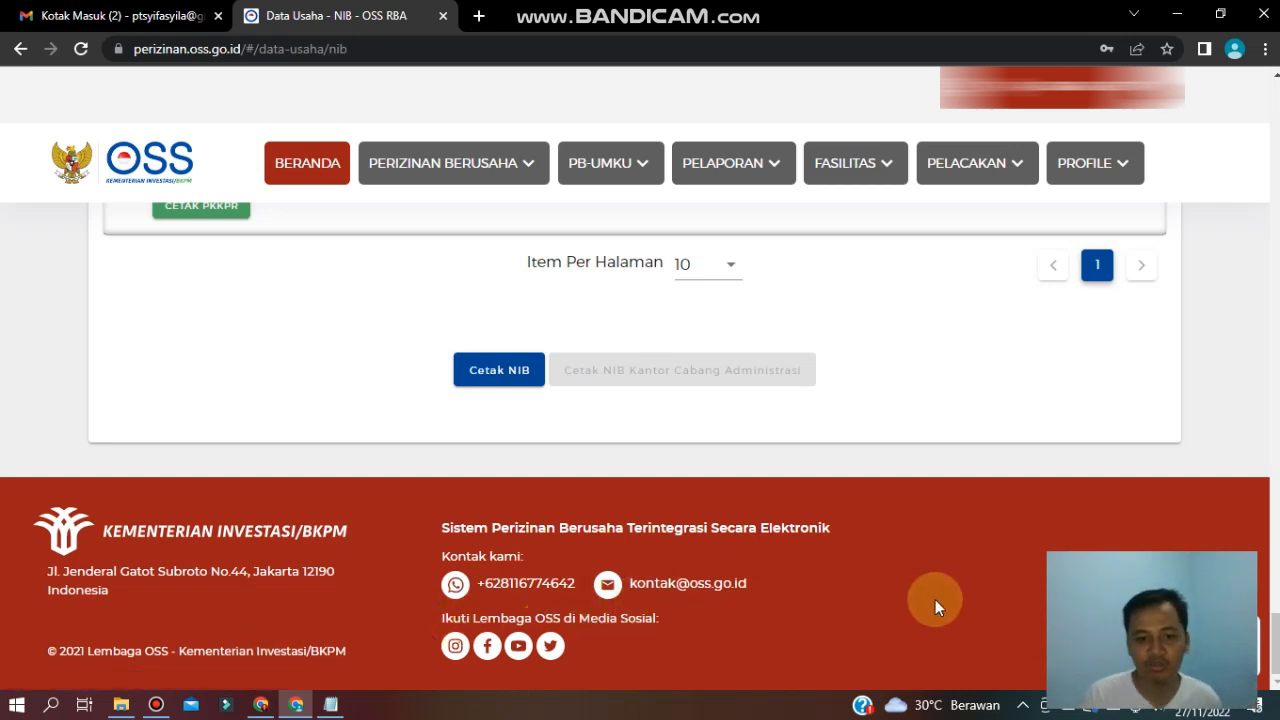
pyautogui.scroll(10, 850, 566)
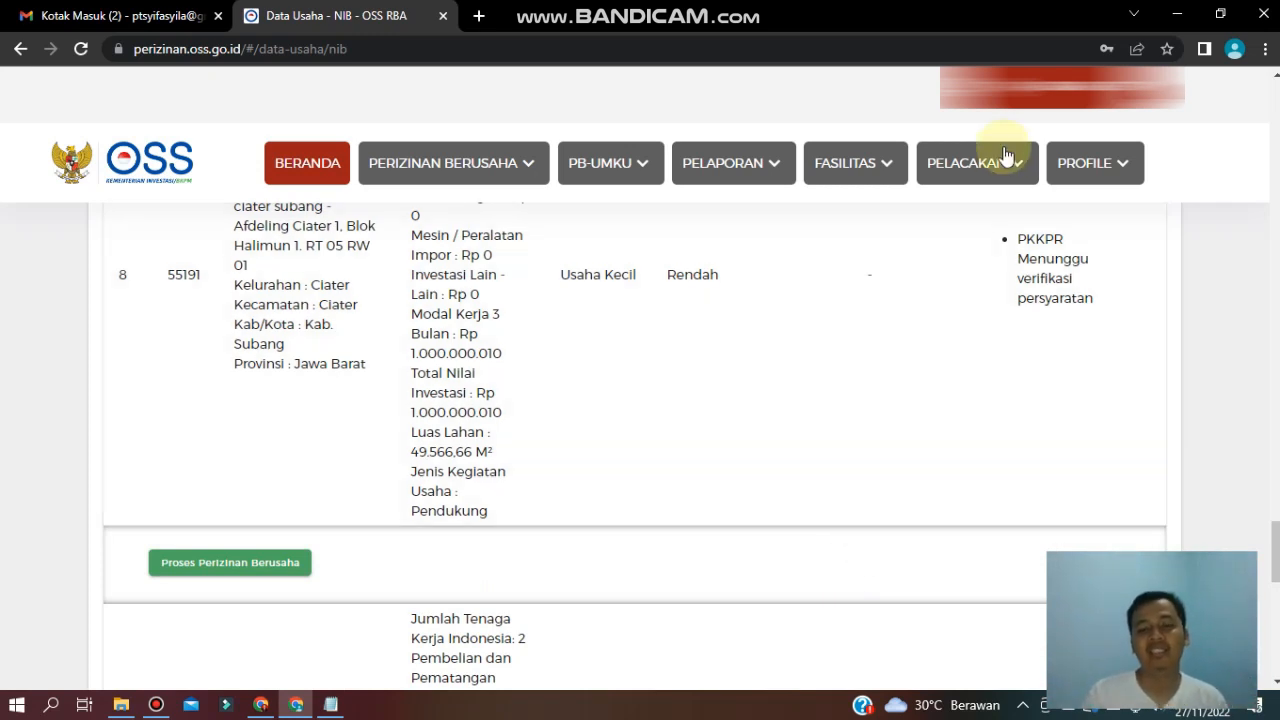
# - Go to PELACAKAN > PERIZINAN BERUSAHA and request Lacak Status Permohonan for row 9's youth hostel entry
pyautogui.click(961, 181)
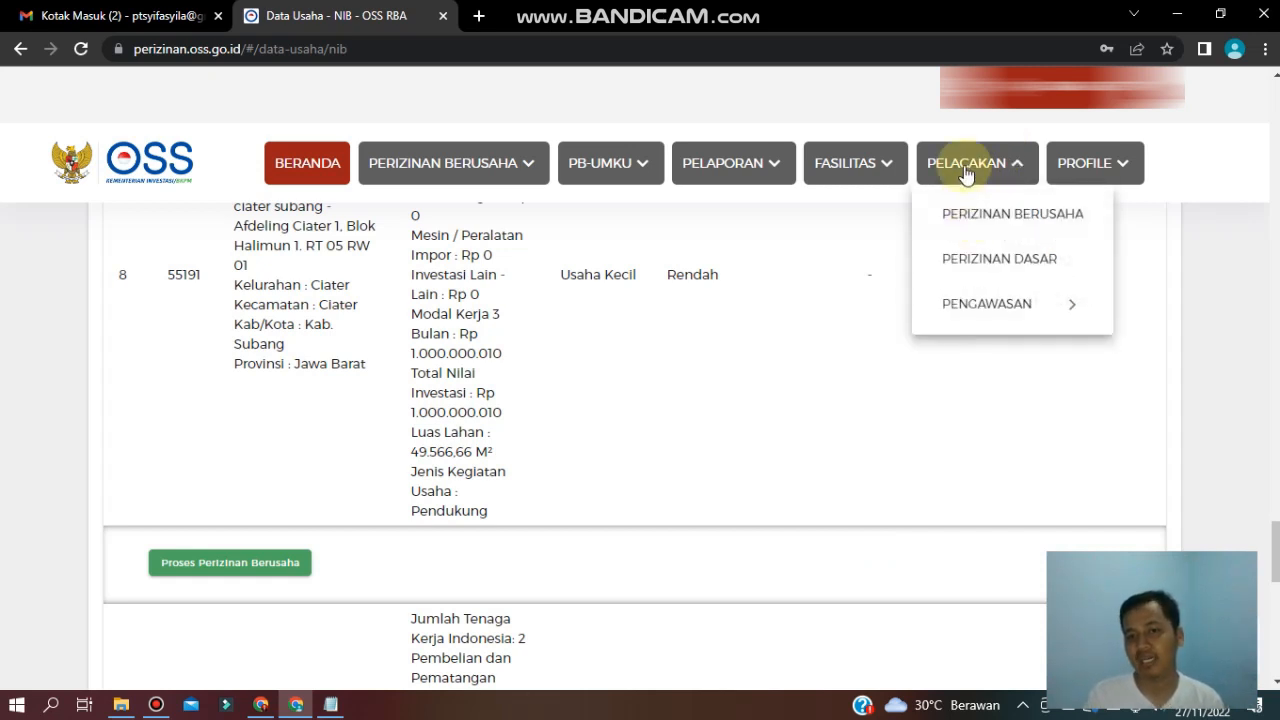
pyautogui.click(987, 222)
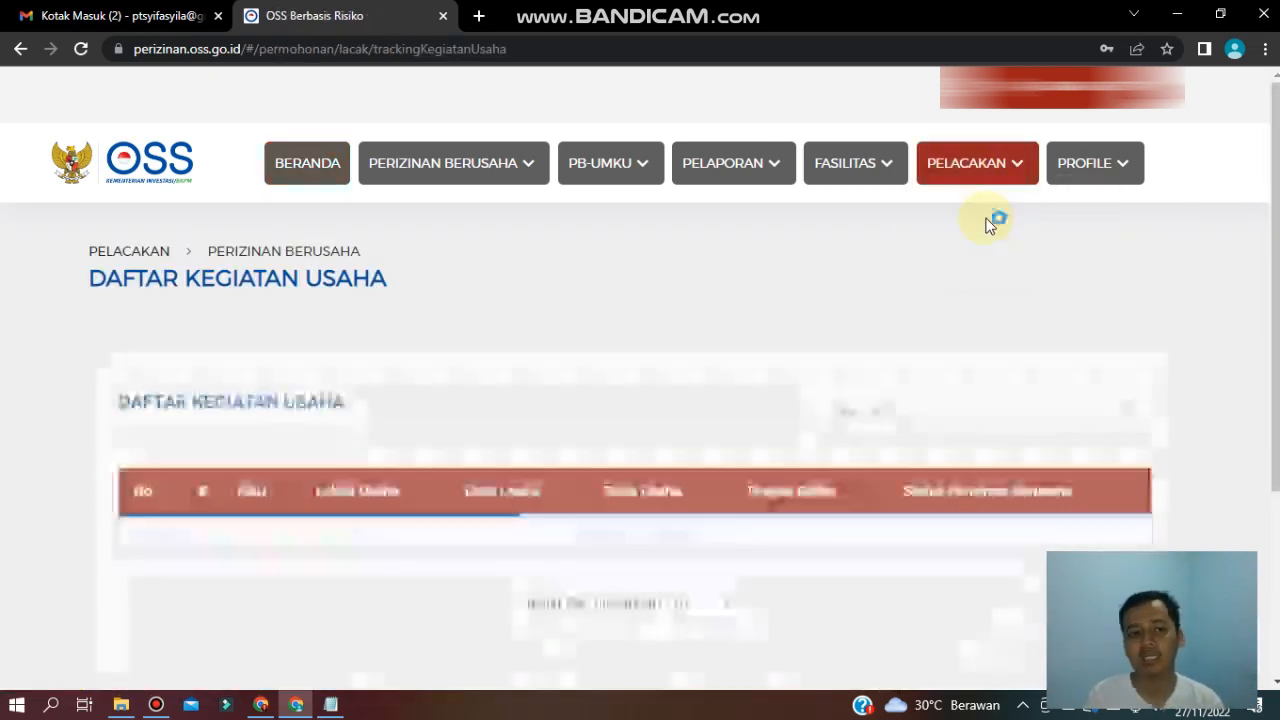
pyautogui.scroll(-5, 430, 335)
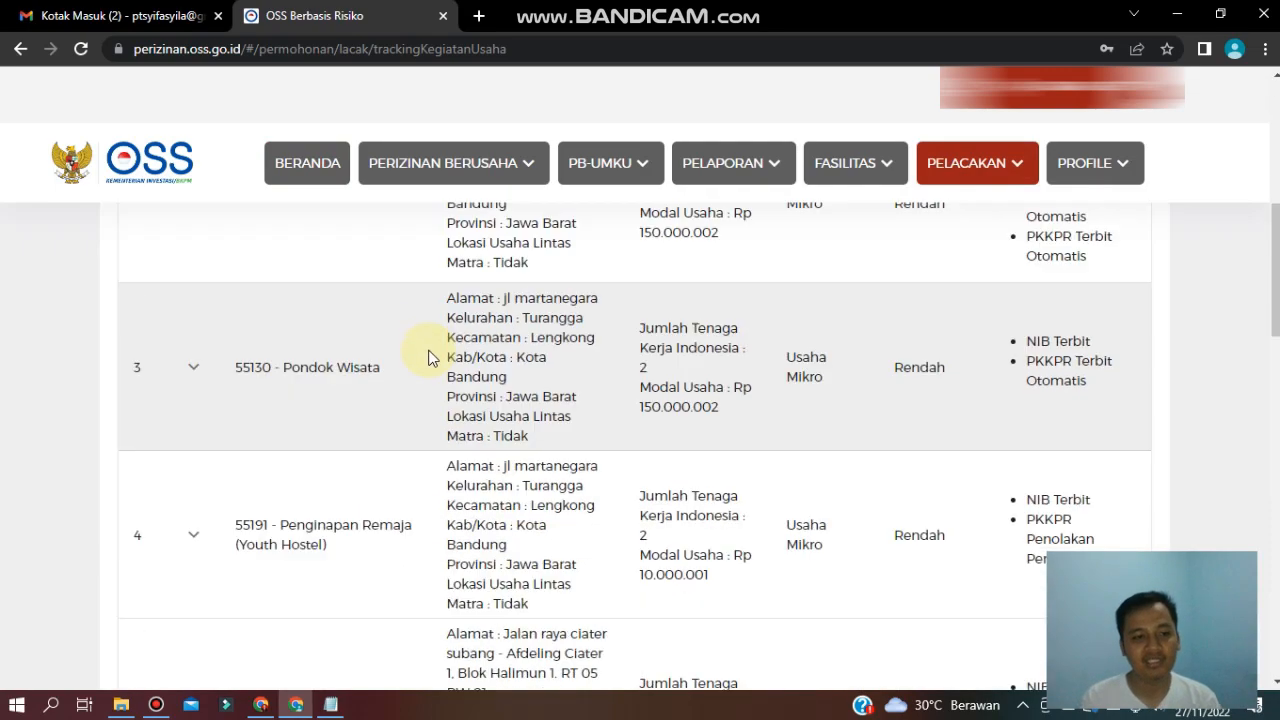
pyautogui.scroll(-6, 428, 357)
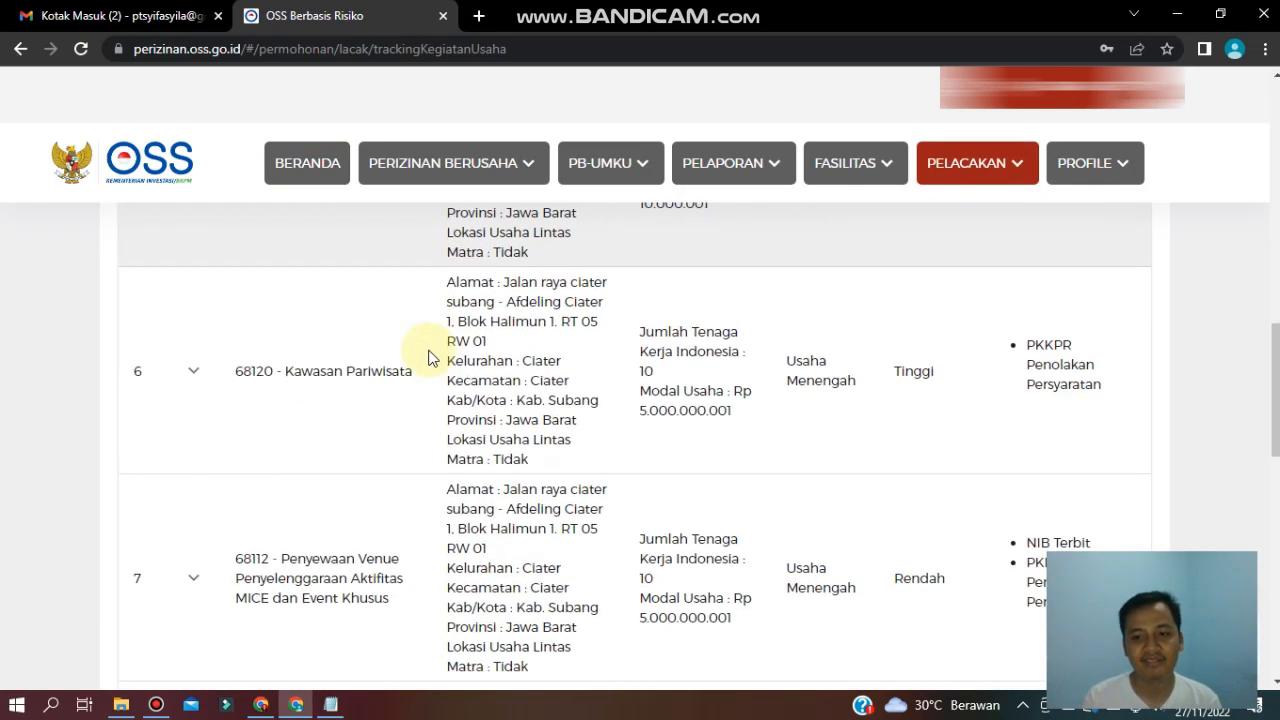
pyautogui.scroll(-2, 428, 357)
pyautogui.scroll(2, 428, 357)
pyautogui.scroll(-3, 430, 358)
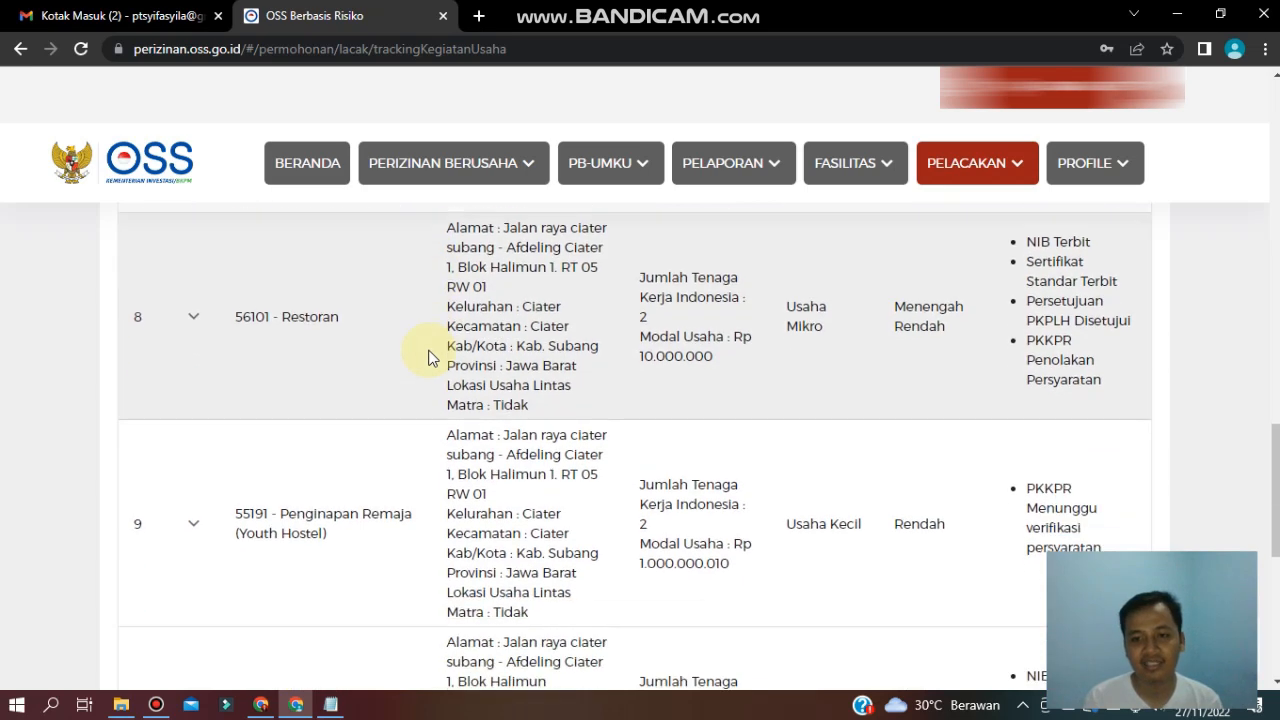
pyautogui.click(199, 337)
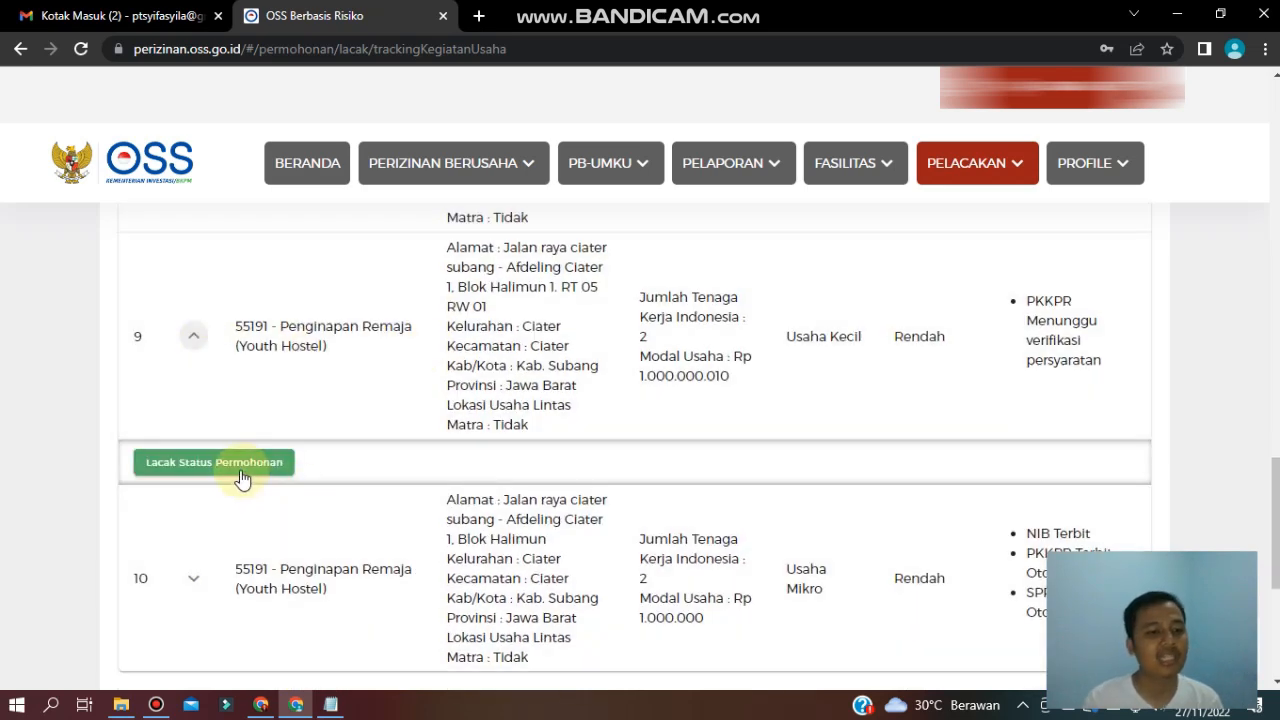
pyautogui.click(241, 476)
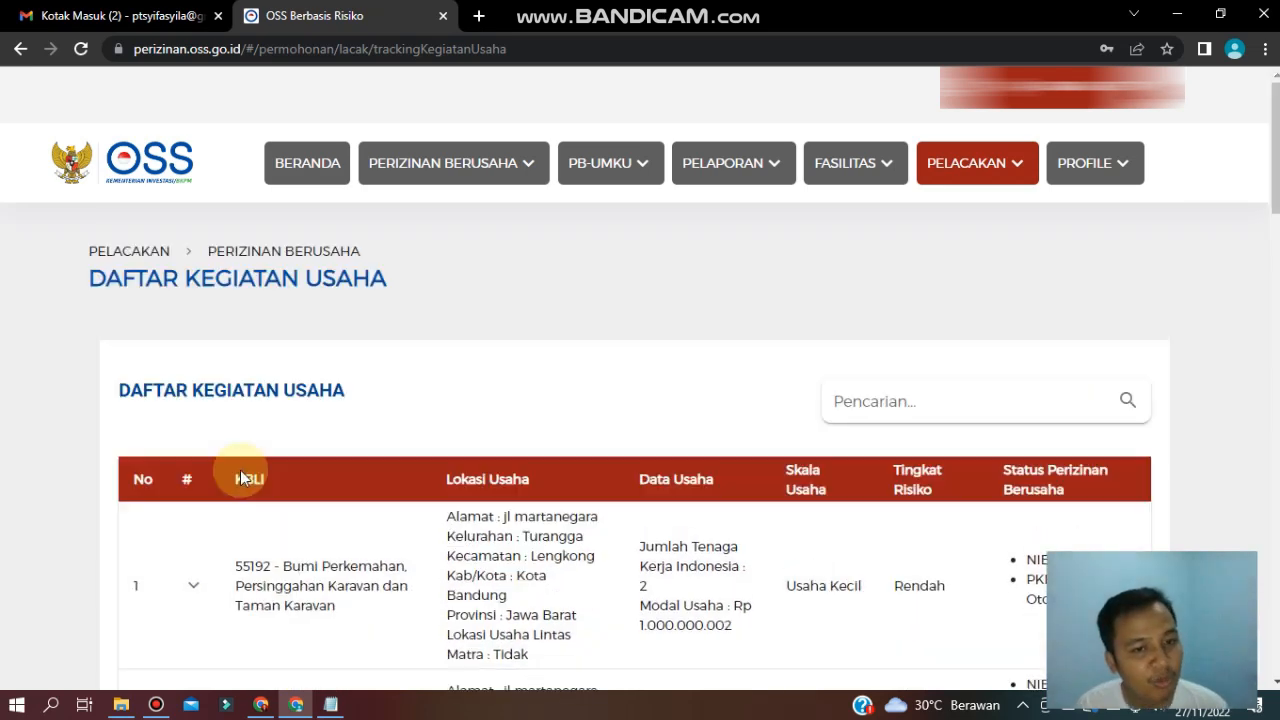
# - Highlight PKKPR Darat's authority Bupati Subang-Kepala DPMPTSP Subang, its ministry, Telah Terkirim and awaiting-verification statuses
pyautogui.scroll(-2, 830, 390)
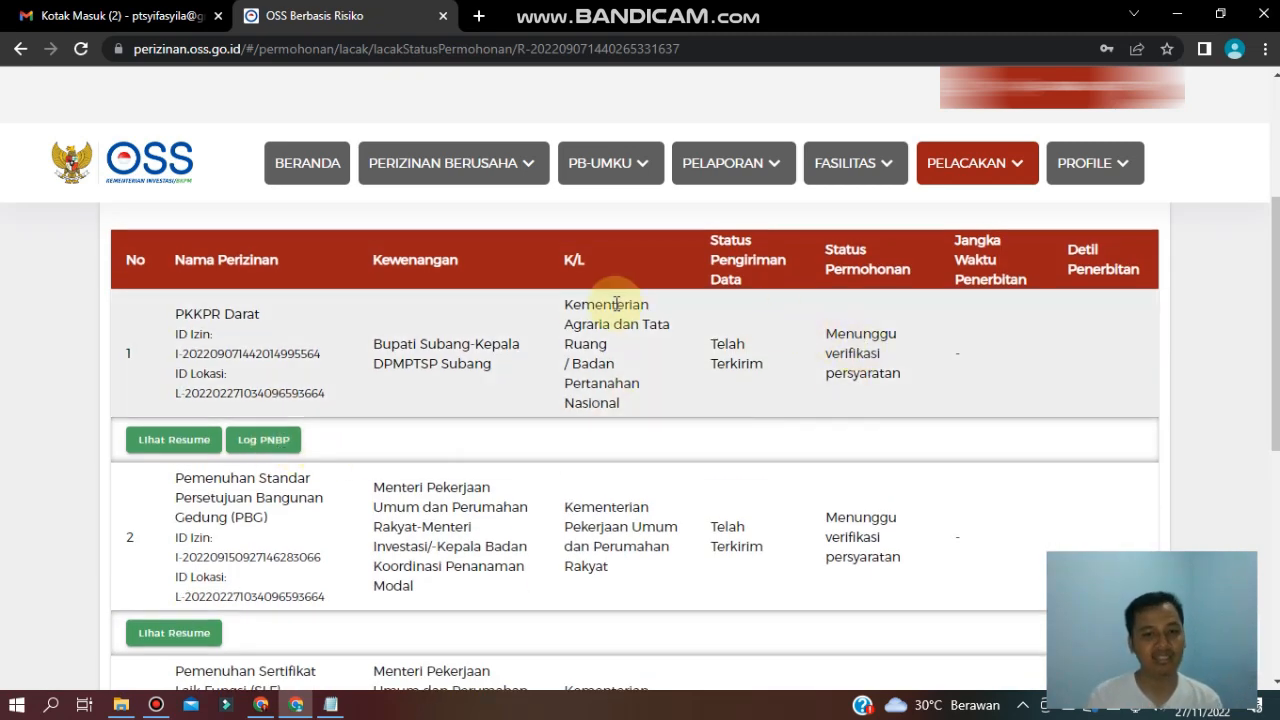
pyautogui.moveTo(566, 300); pyautogui.dragTo(622, 414)
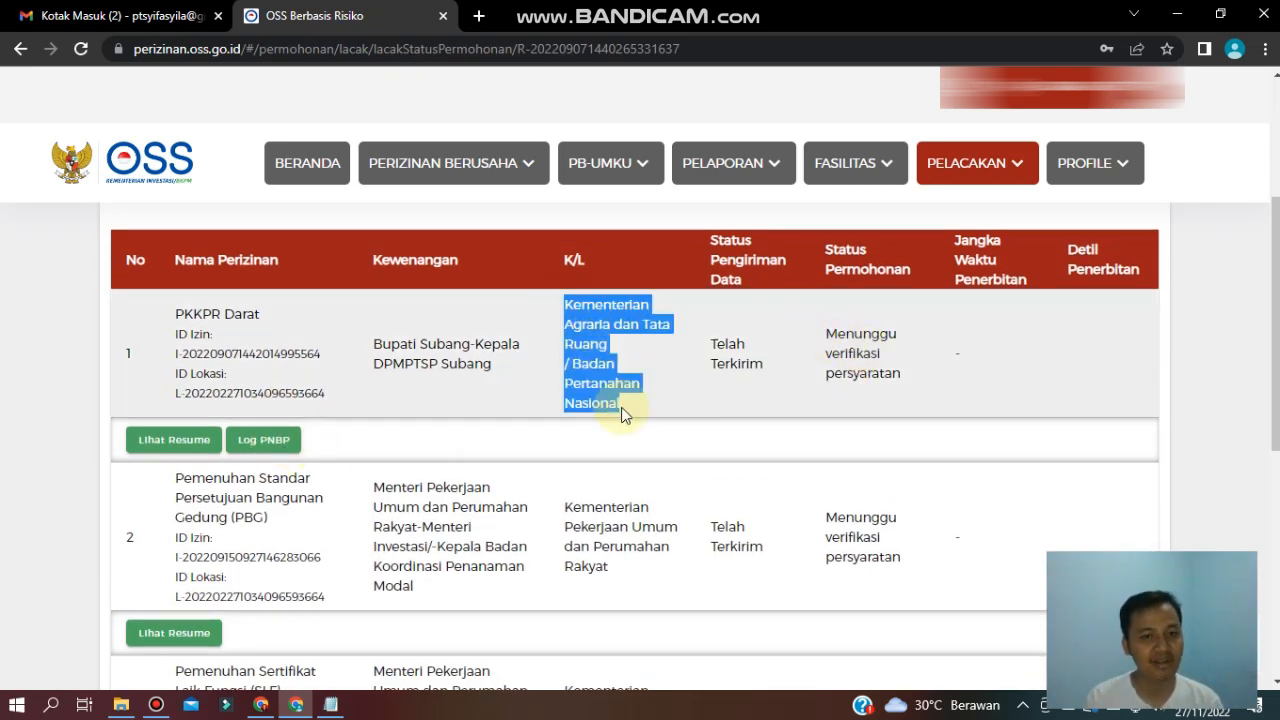
pyautogui.moveTo(371, 343); pyautogui.dragTo(514, 371)
pyautogui.click(487, 363)
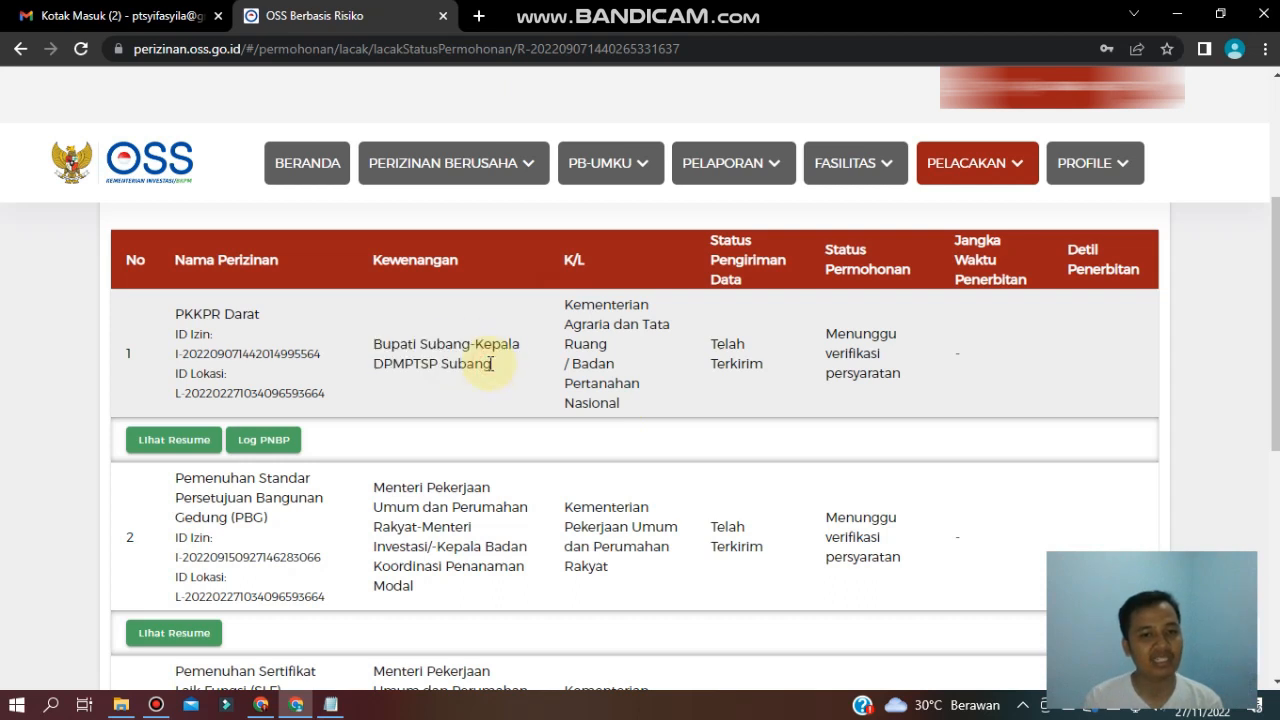
pyautogui.moveTo(367, 343); pyautogui.dragTo(502, 378)
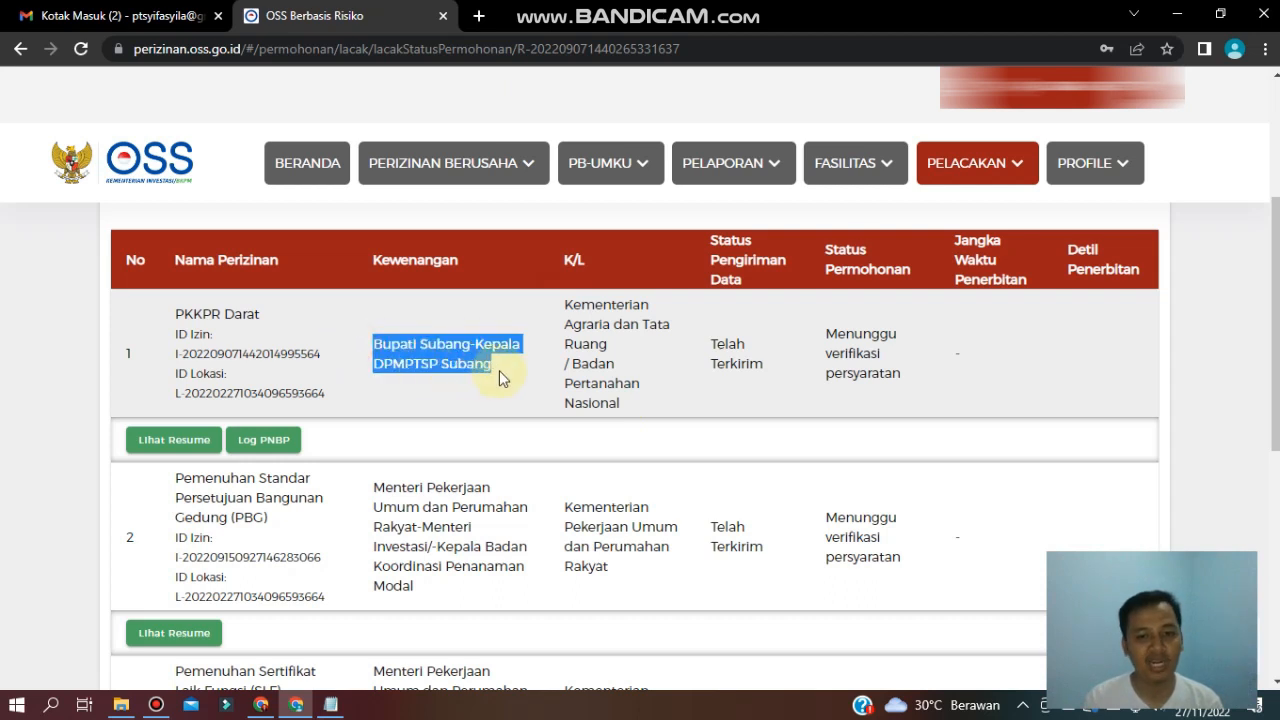
pyautogui.moveTo(568, 309); pyautogui.dragTo(634, 400)
pyautogui.click(640, 395)
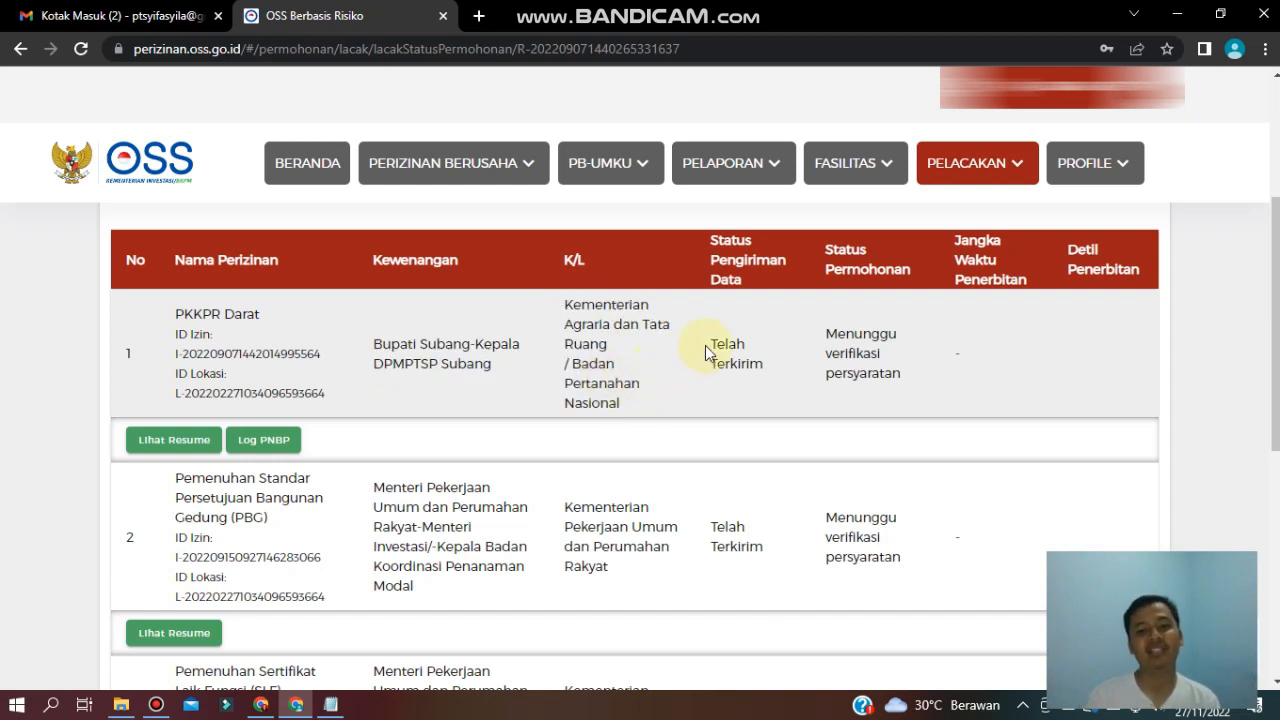
pyautogui.moveTo(712, 345); pyautogui.dragTo(771, 391)
pyautogui.moveTo(835, 332); pyautogui.dragTo(899, 396)
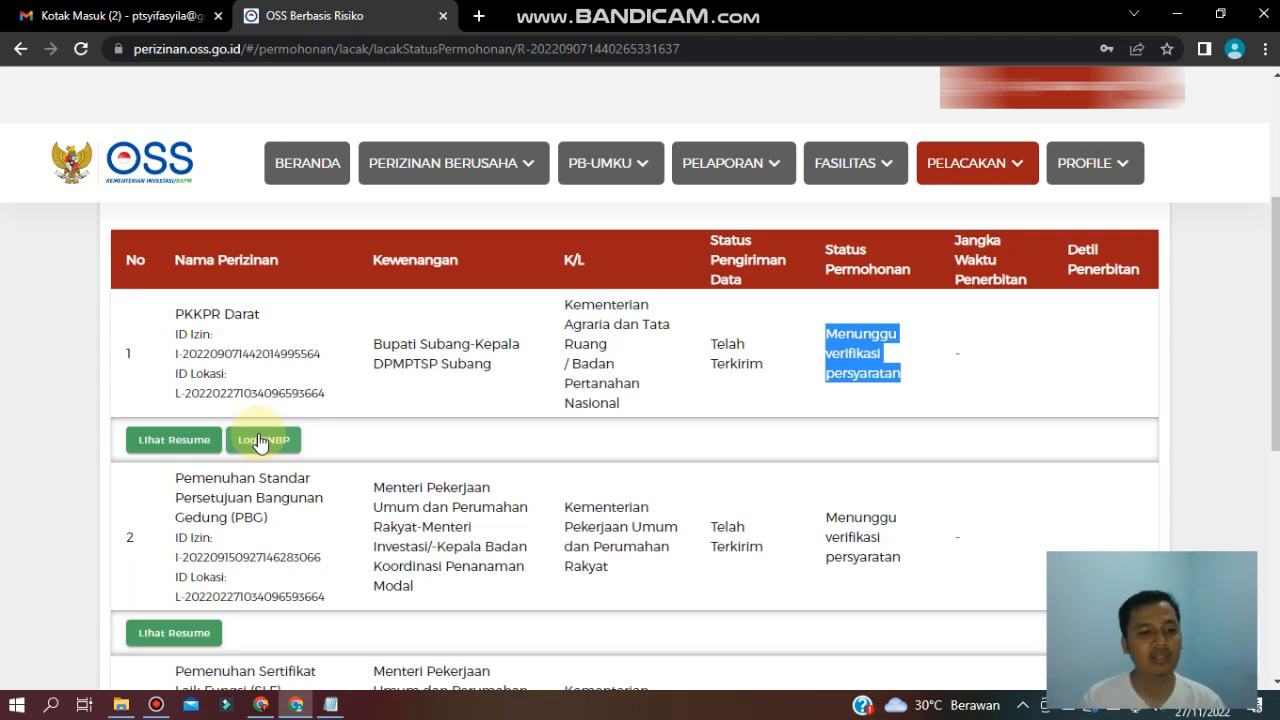
# - Look up the PKKPR Darat PNBP log, find no data, and return to Daftar Kegiatan Usaha
pyautogui.click(259, 441)
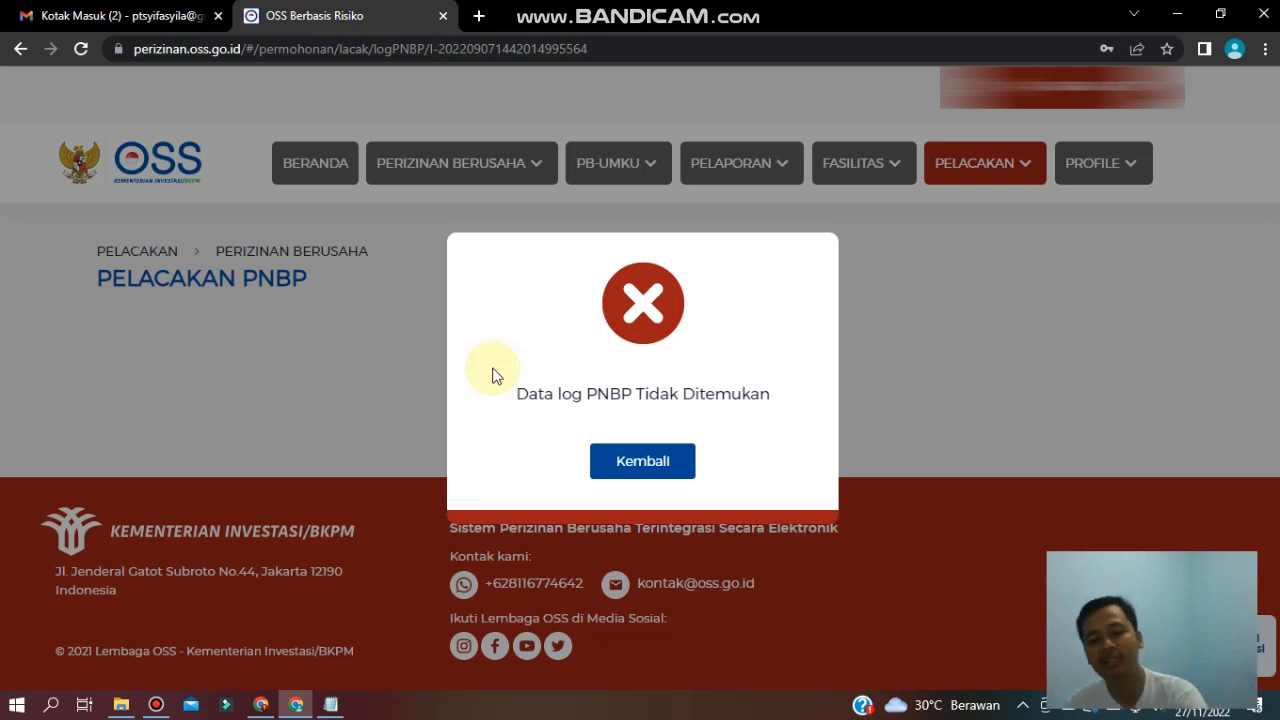
pyautogui.click(654, 469)
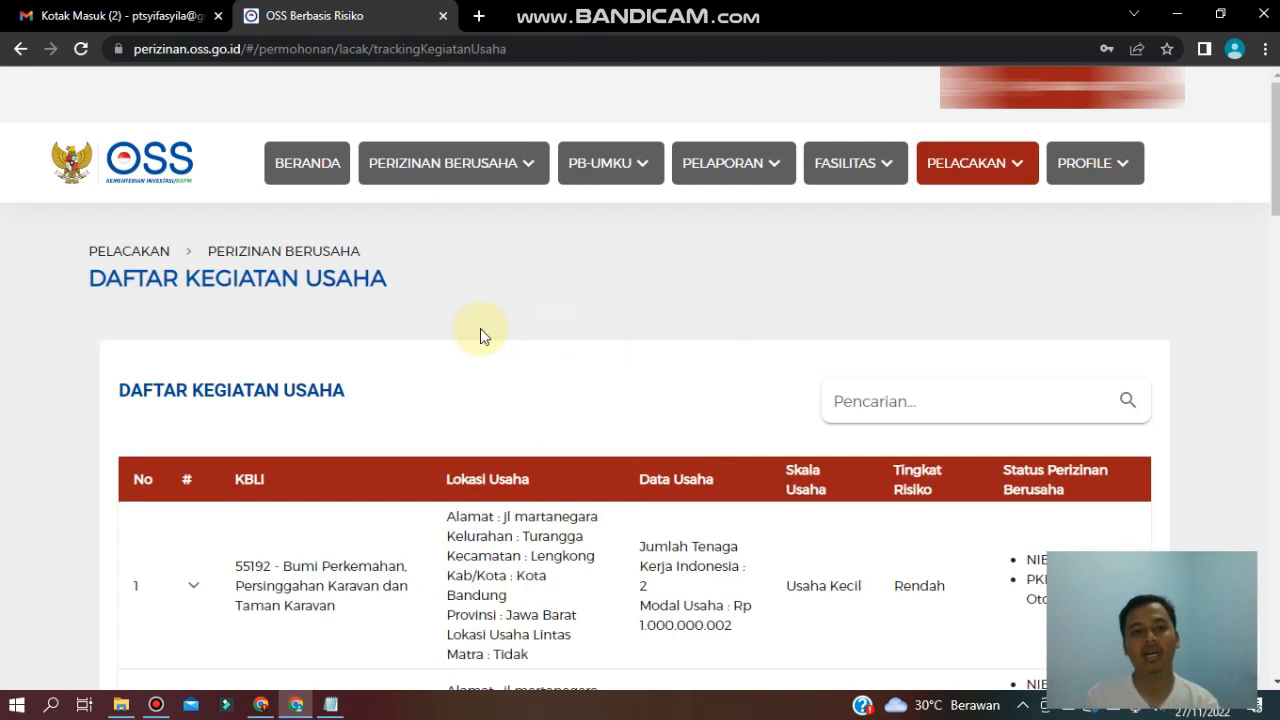